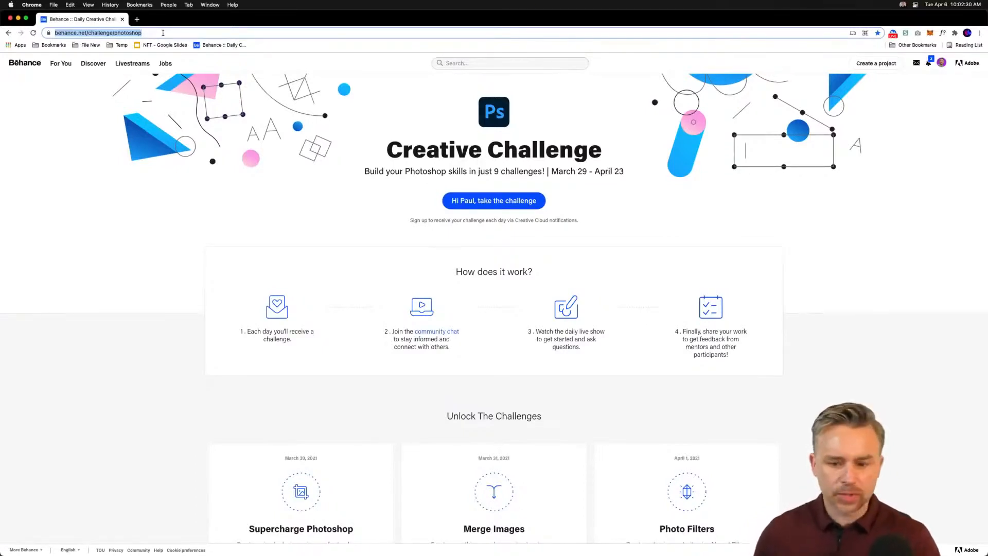
Step: Download the ShapesText PSD starter file from the Shapes & Text challenge assets
{"action": "scroll", "coordinate": [320, 133], "scroll_direction": "down", "scroll_amount": 10}
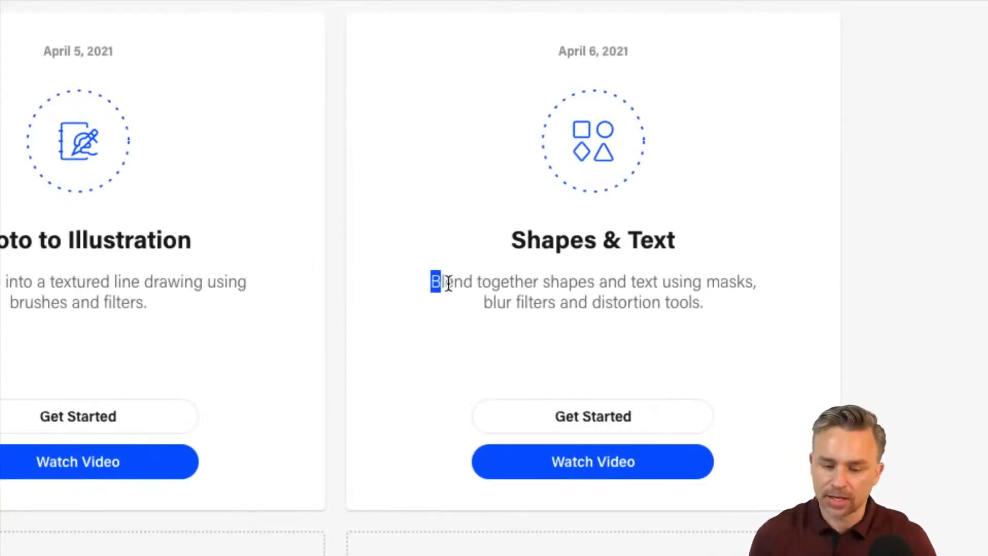
{"action": "left_click_drag", "start_coordinate": [432, 280], "coordinate": [748, 315]}
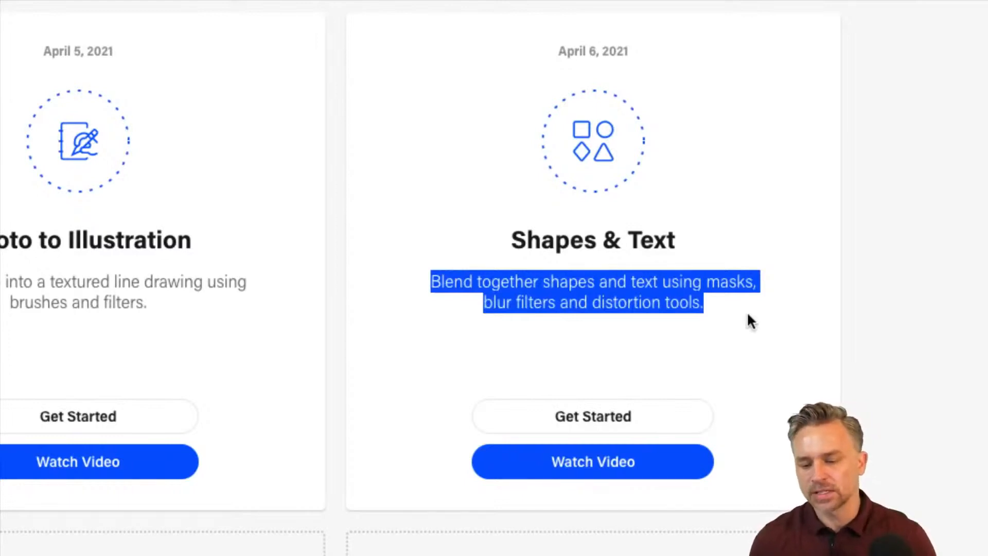
{"action": "left_click", "coordinate": [595, 289]}
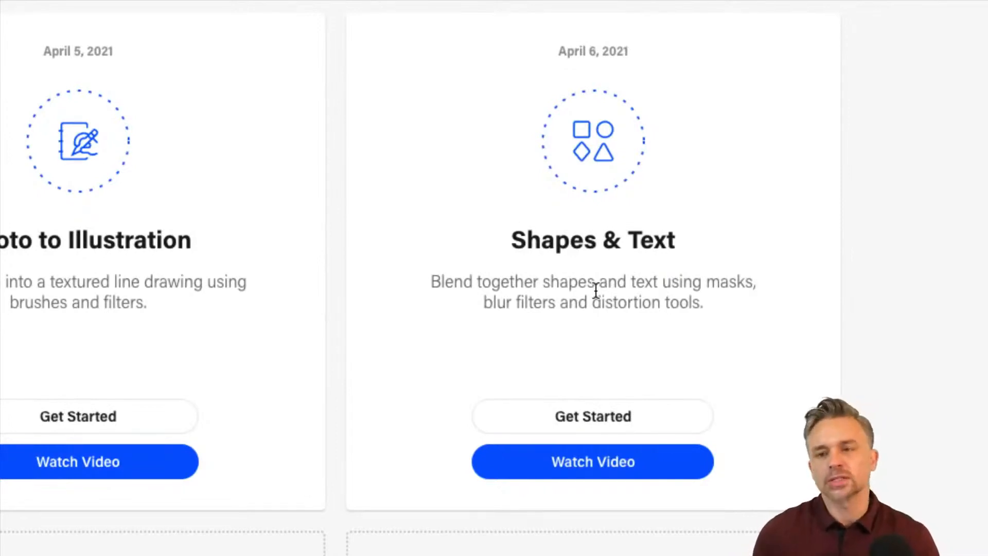
{"action": "left_click", "coordinate": [536, 417]}
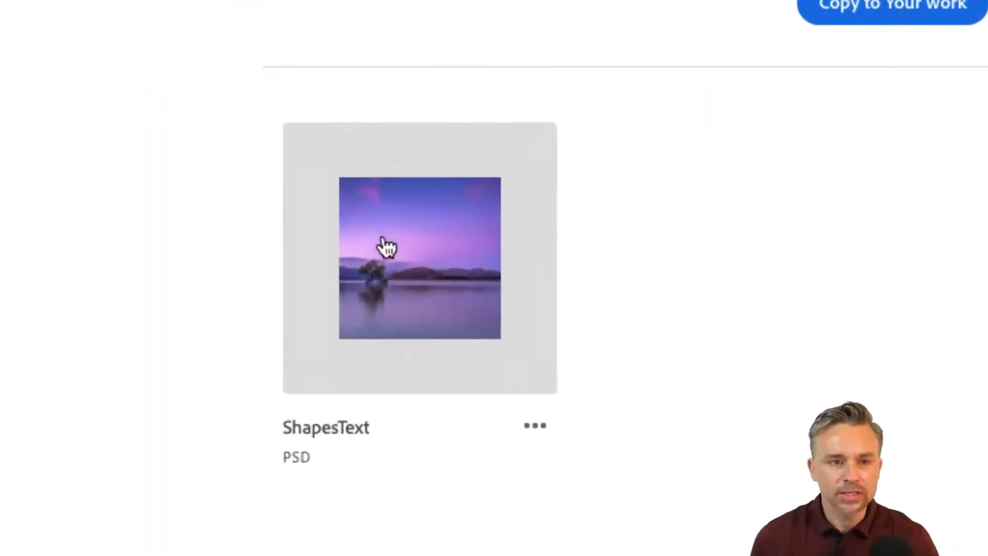
{"action": "left_click", "coordinate": [535, 432]}
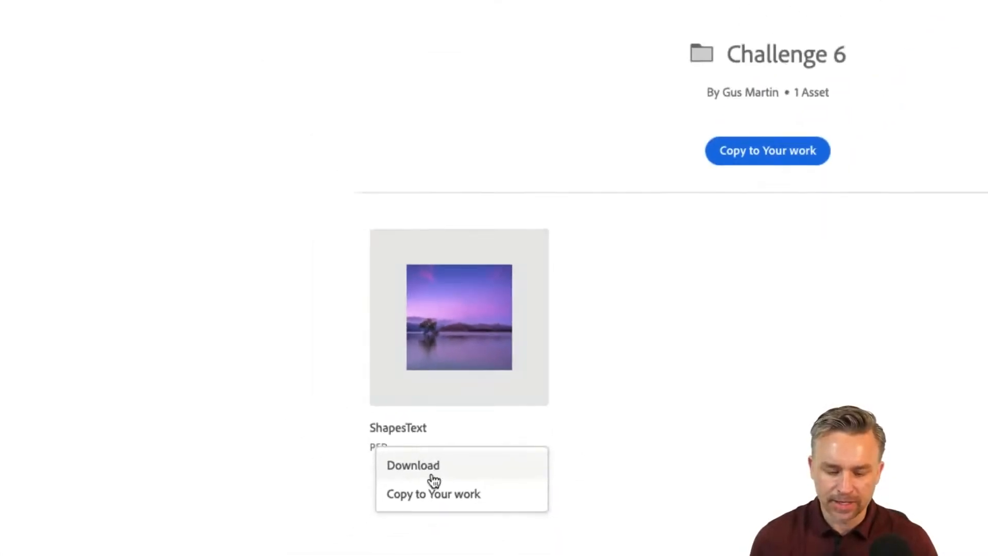
{"action": "left_click", "coordinate": [429, 475]}
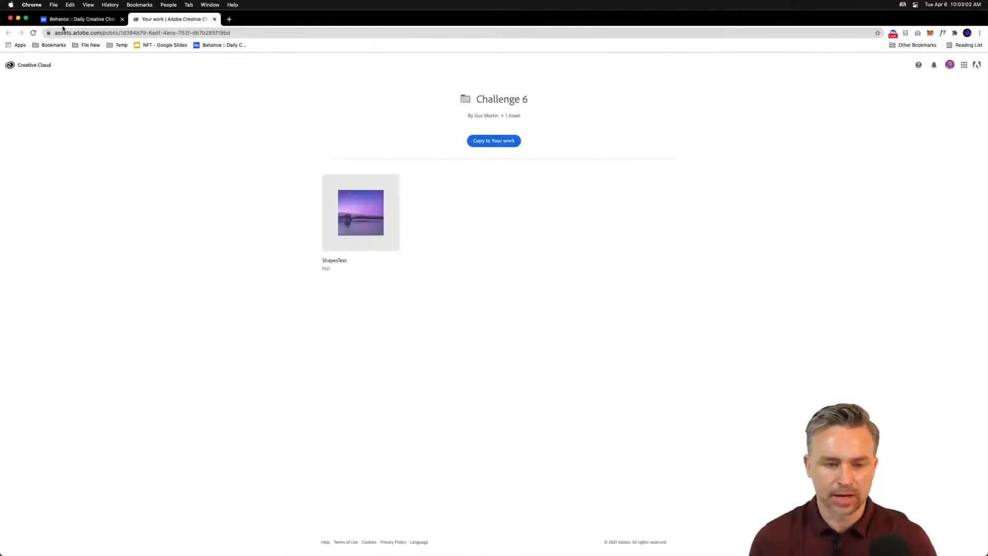
{"action": "left_click", "coordinate": [18, 19]}
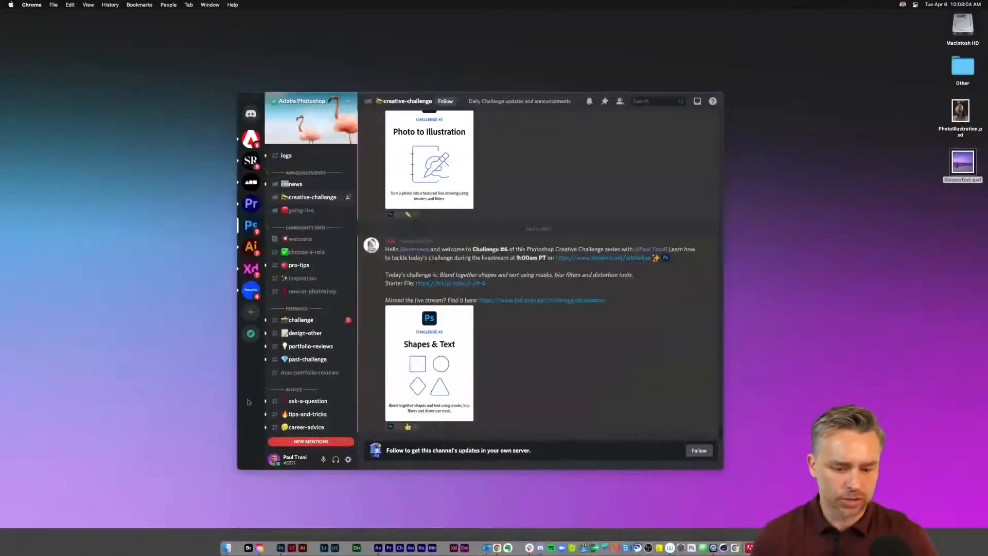
{"action": "left_click", "coordinate": [239, 205]}
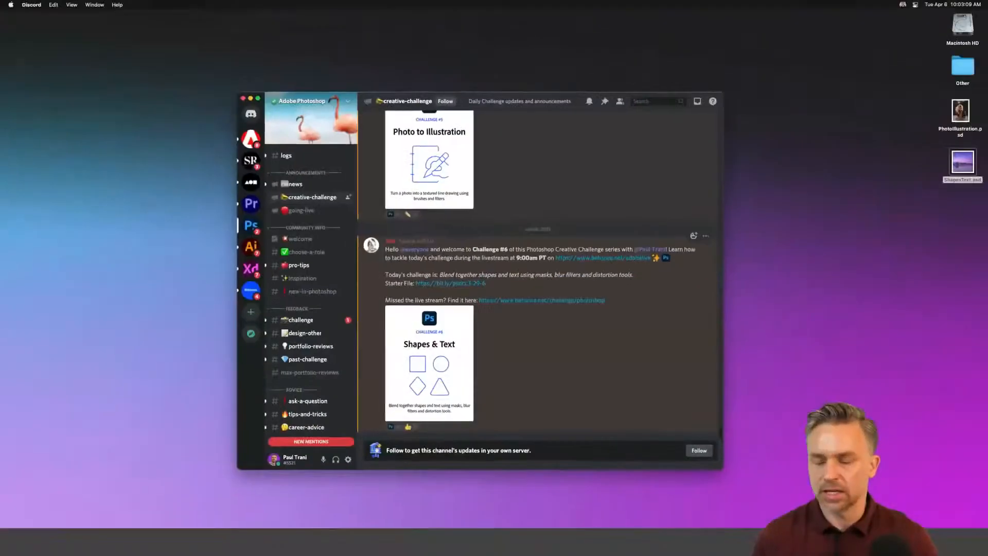
{"action": "scroll", "coordinate": [514, 360], "scroll_direction": "up", "scroll_amount": 2}
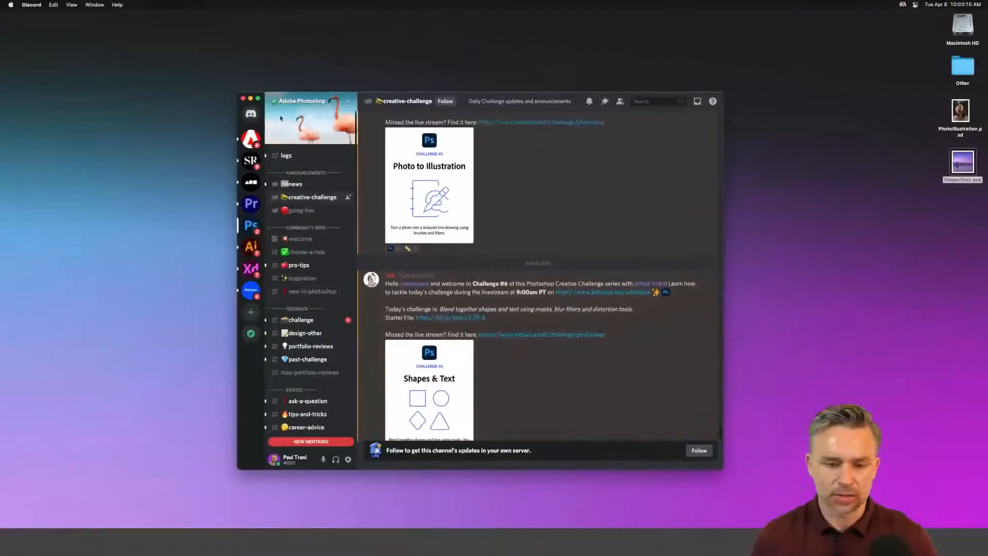
{"action": "left_click", "coordinate": [251, 99]}
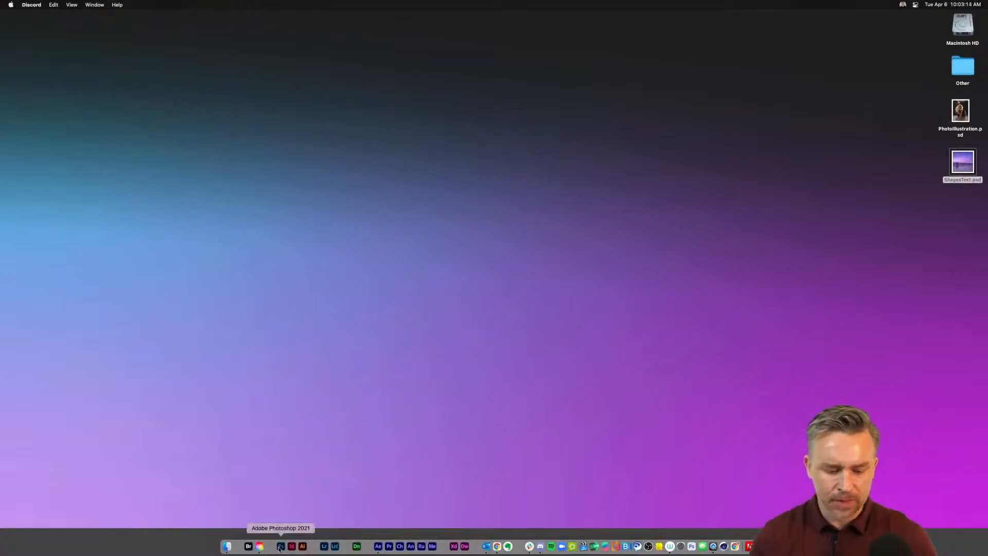
Step: Open the ShapesText document in Photoshop and fit it to the screen
{"action": "left_click", "coordinate": [281, 546]}
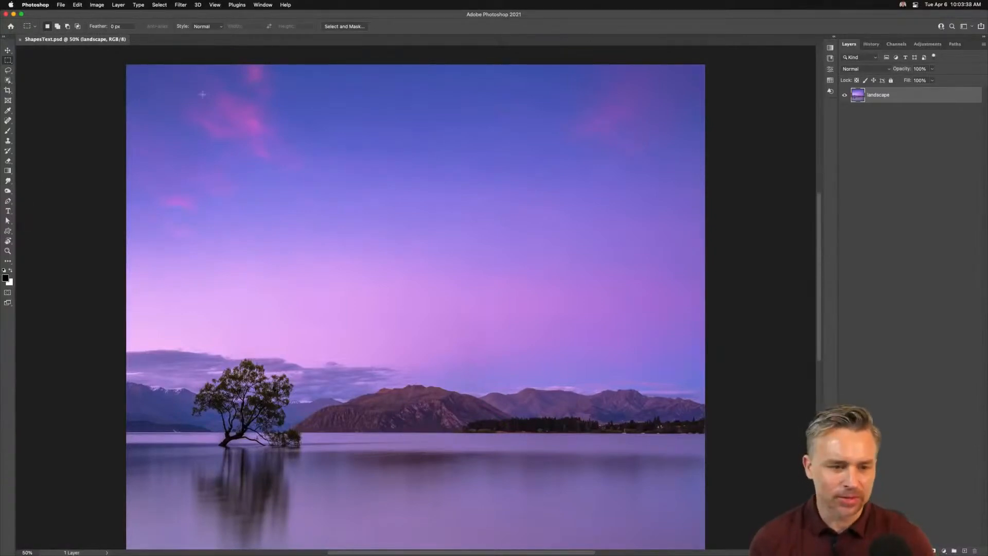
{"action": "key", "text": "super+0"}
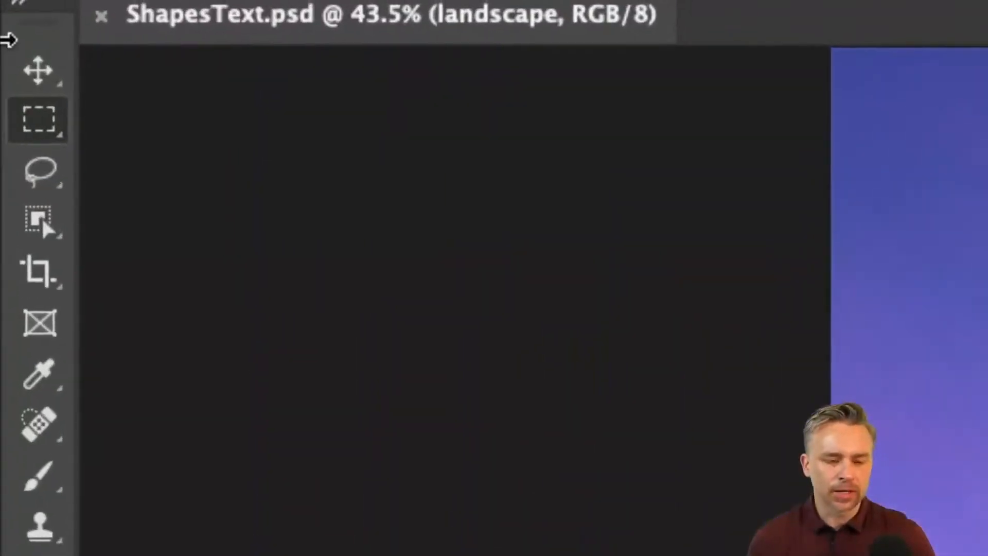
Step: Fill a circular elliptical-marquee selection with white on a new layer
{"action": "right_click", "coordinate": [26, 126]}
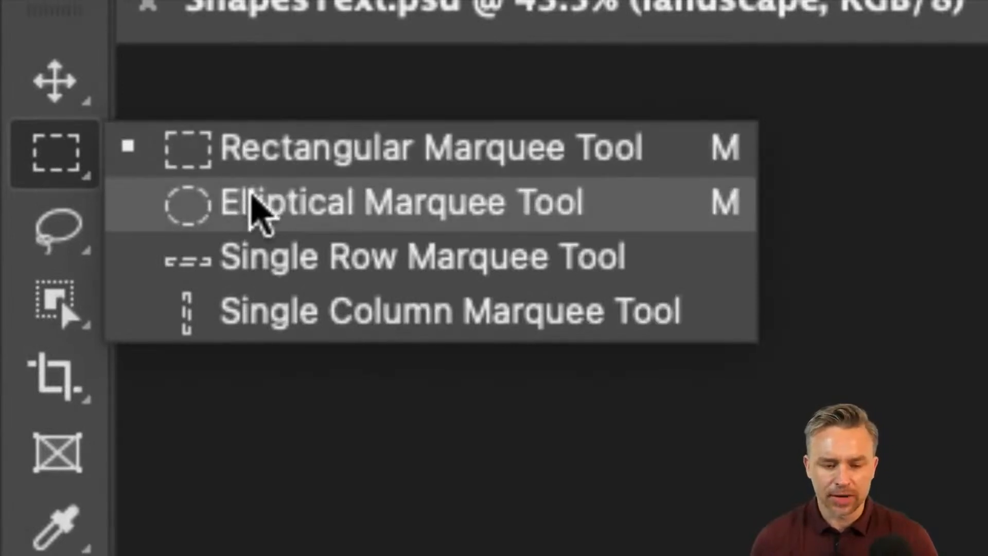
{"action": "left_click", "coordinate": [256, 211]}
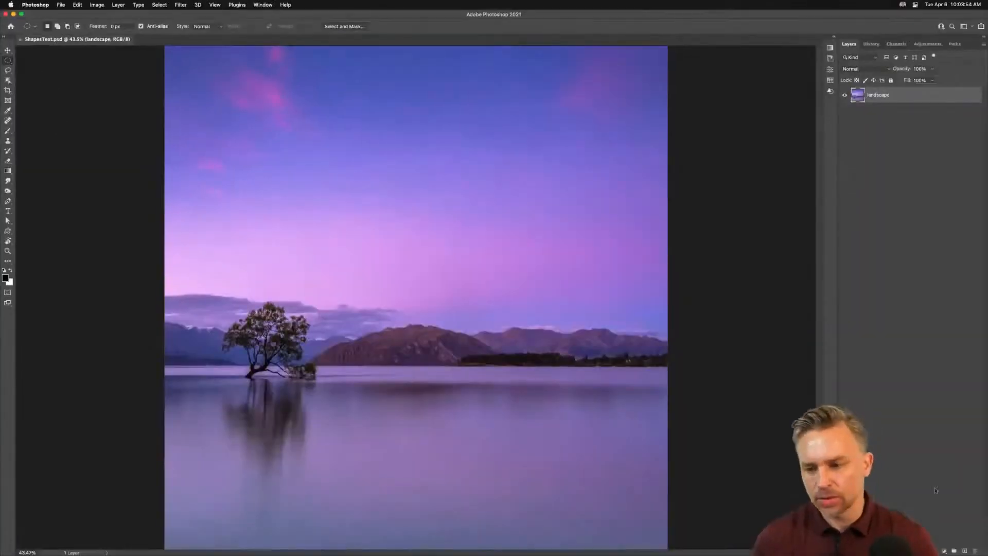
{"action": "left_click", "coordinate": [965, 550]}
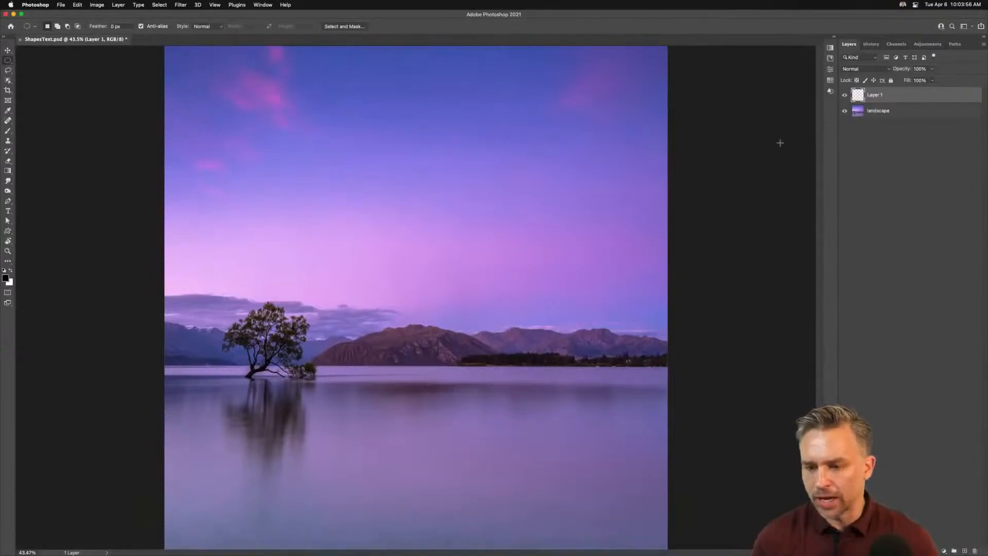
{"action": "left_click_drag", "start_coordinate": [414, 275], "coordinate": [540, 400]}
{"action": "key", "text": "x"}
{"action": "key", "text": "i"}
{"action": "key", "text": "shift+BackSpace"}
{"action": "key", "text": "Return"}
{"action": "key", "text": "m"}
{"action": "key", "text": "super+d"}
Step: Enlarge the white circle with Free Transform and delete its layer
{"action": "key", "text": "super+t"}
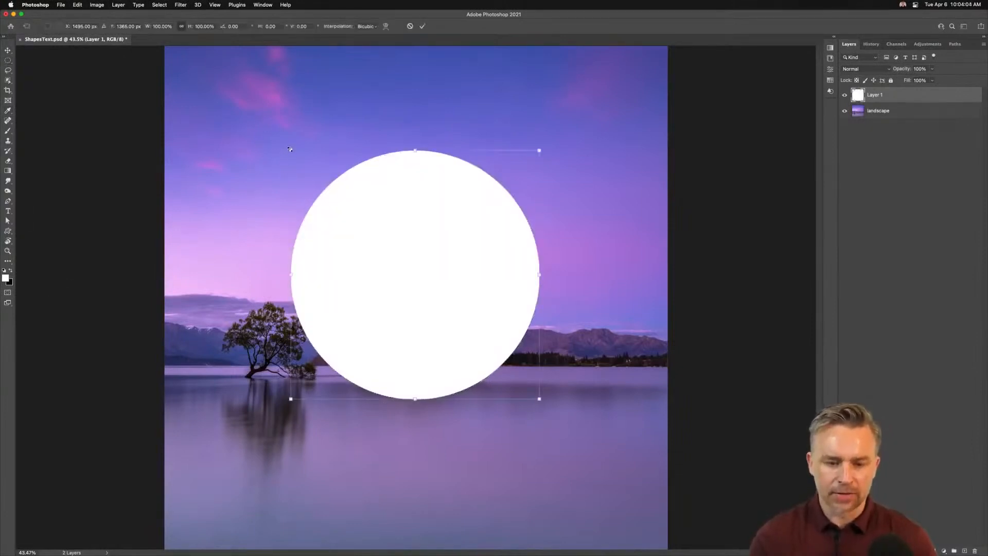
{"action": "left_click_drag", "start_coordinate": [288, 149], "coordinate": [74, 94]}
{"action": "left_click_drag", "start_coordinate": [270, 216], "coordinate": [524, 494]}
{"action": "left_click_drag", "start_coordinate": [259, 140], "coordinate": [60, 480]}
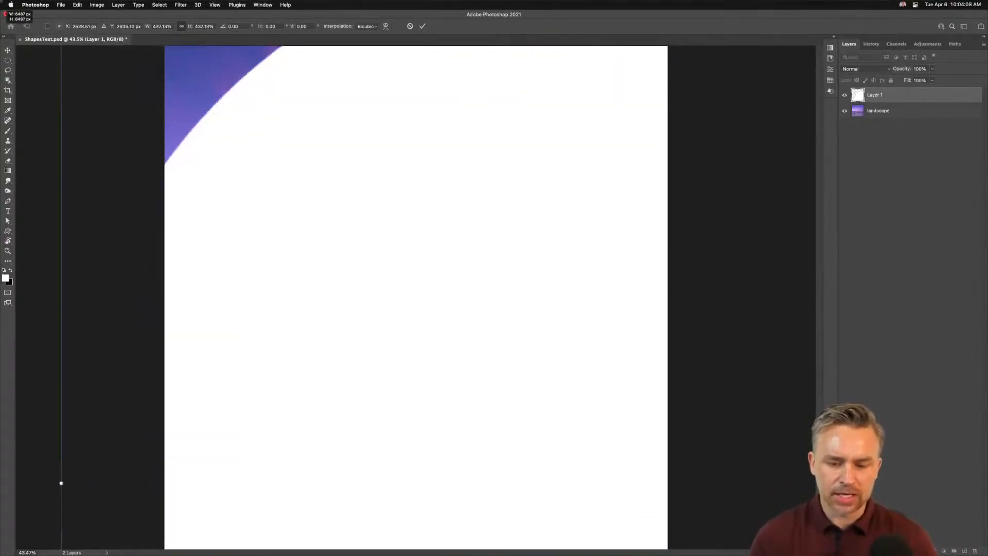
{"action": "left_click_drag", "start_coordinate": [311, 196], "coordinate": [432, 334]}
{"action": "key", "text": "Return"}
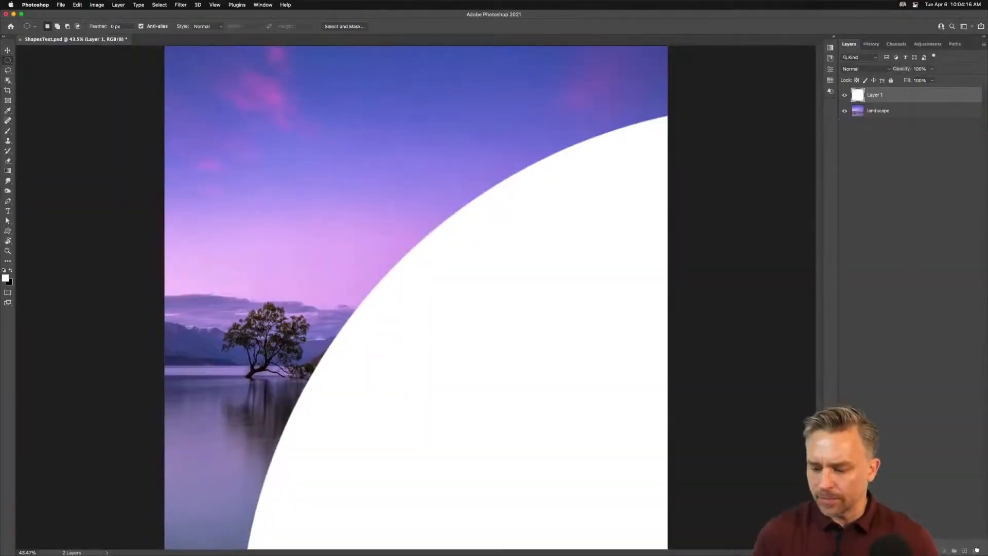
{"action": "left_click", "coordinate": [977, 550]}
Step: Draw a circle with the Ellipse Tool, about 1896 px wide, over the sky
{"action": "left_click", "coordinate": [4, 232]}
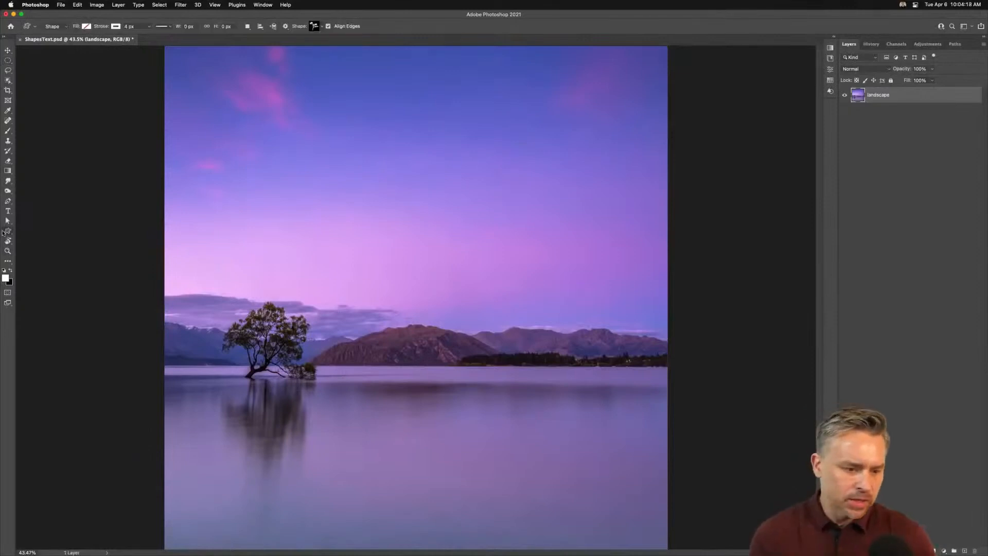
{"action": "right_click", "coordinate": [4, 232]}
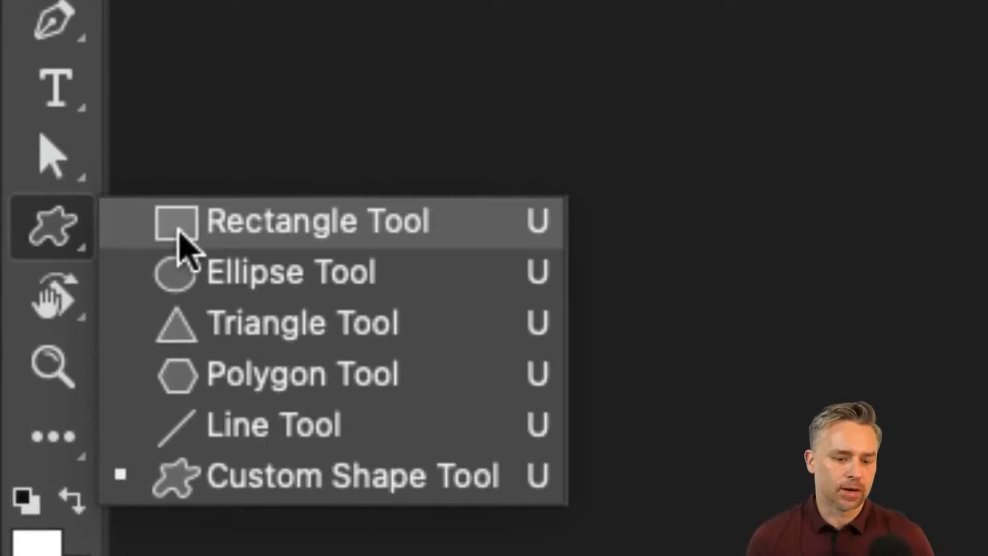
{"action": "left_click", "coordinate": [224, 270]}
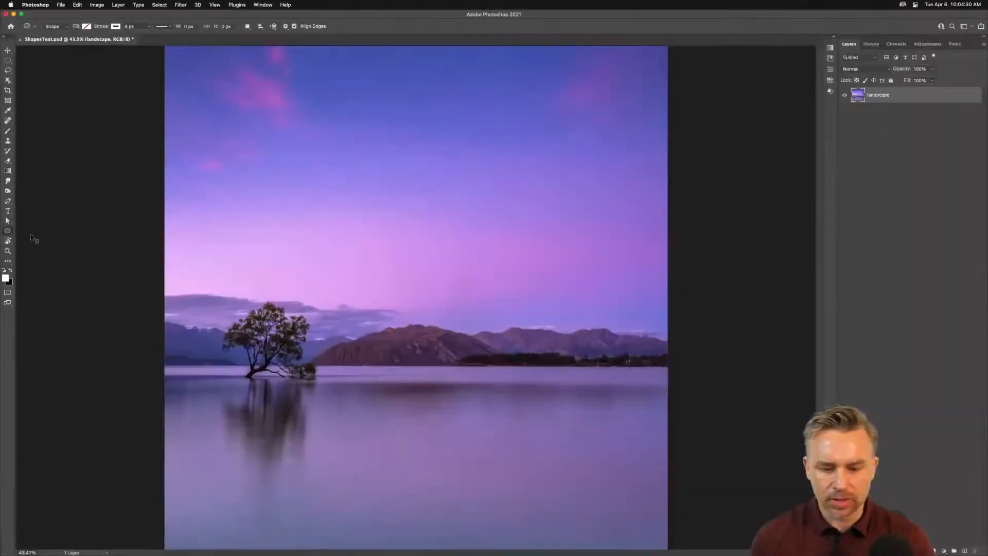
{"action": "left_click_drag", "start_coordinate": [415, 274], "coordinate": [574, 458]}
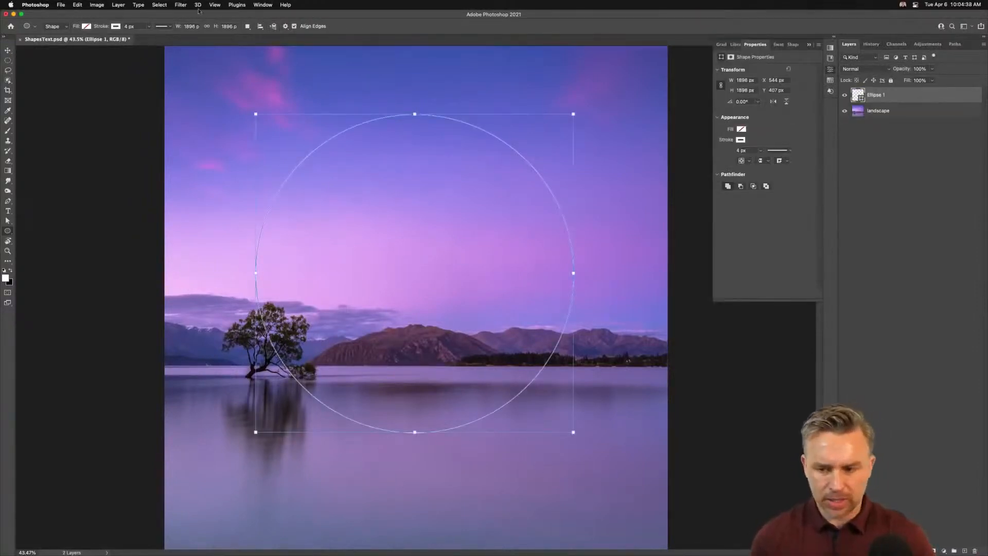
Step: Set the ellipse's fill to white and its stroke to none
{"action": "left_click", "coordinate": [835, 37]}
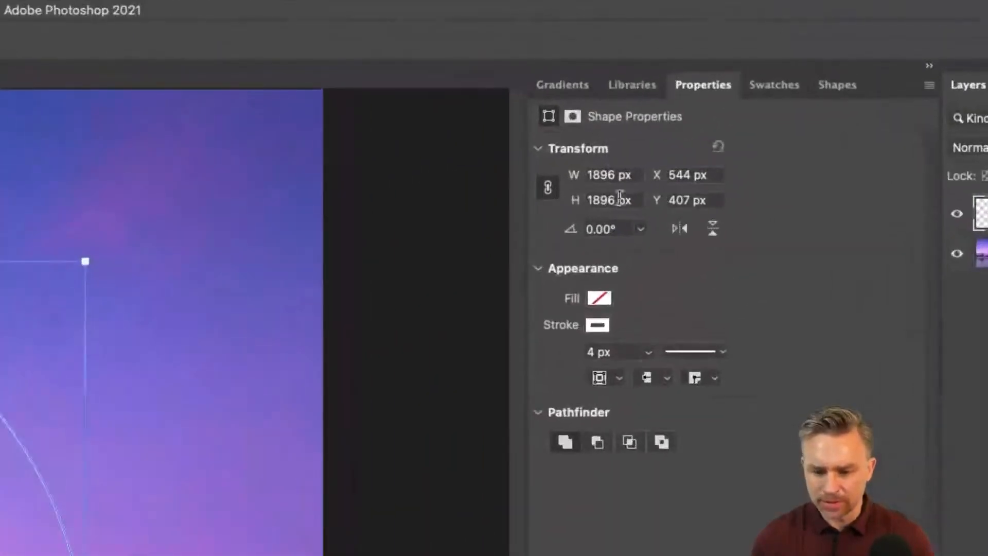
{"action": "left_click", "coordinate": [702, 129]}
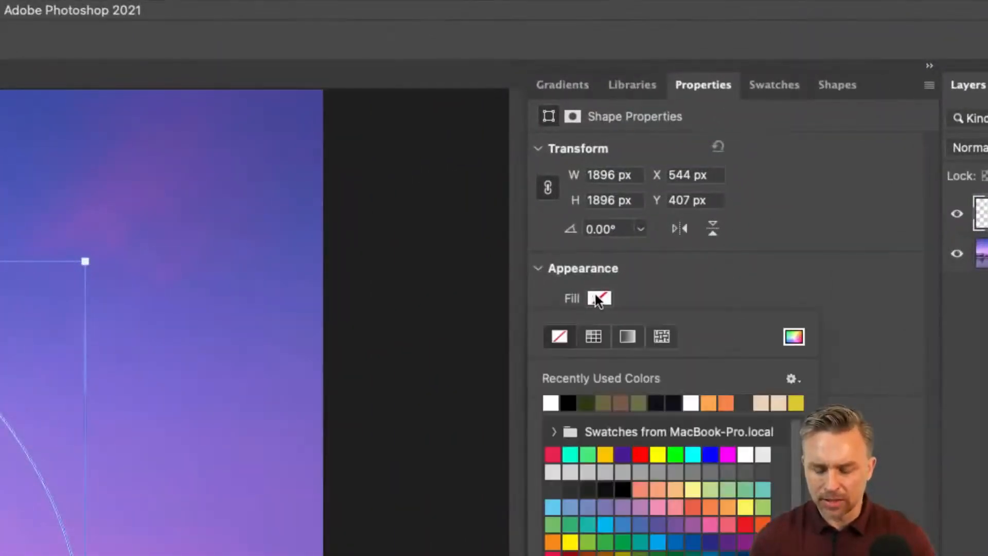
{"action": "left_click", "coordinate": [550, 401]}
{"action": "left_click", "coordinate": [650, 271]}
{"action": "left_click", "coordinate": [597, 325]}
{"action": "left_click", "coordinate": [561, 363]}
{"action": "left_click", "coordinate": [656, 311]}
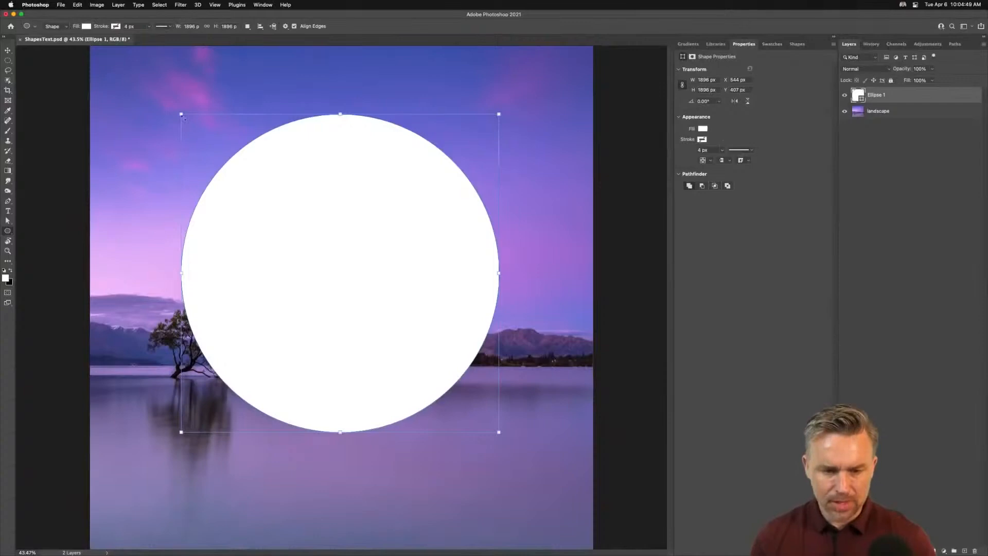
Step: Try moving and scaling the white circle, then cancel and undo the change
{"action": "key", "text": "v"}
{"action": "left_click_drag", "start_coordinate": [229, 167], "coordinate": [374, 362]}
{"action": "key", "text": "super+t"}
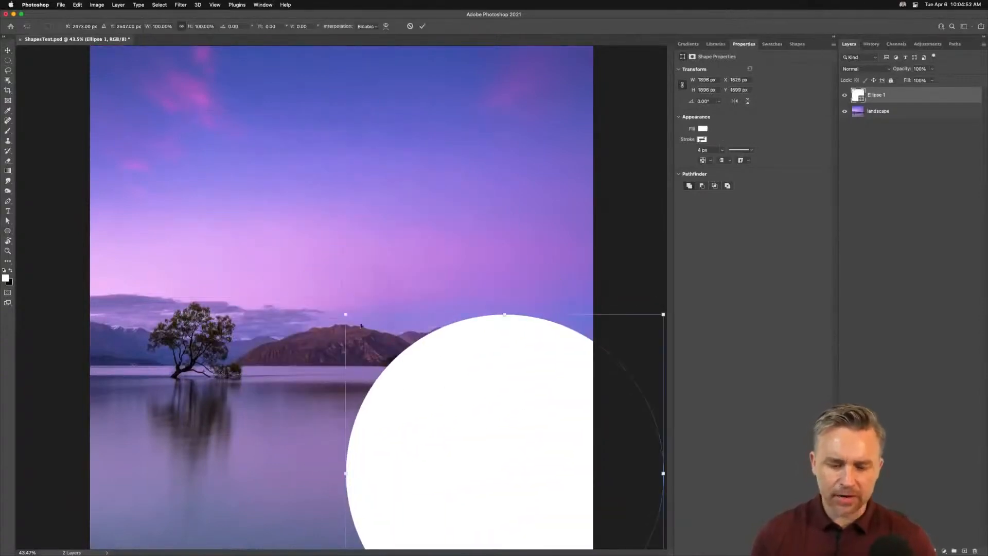
{"action": "left_click_drag", "start_coordinate": [344, 314], "coordinate": [0, 12]}
{"action": "left_click_drag", "start_coordinate": [182, 119], "coordinate": [394, 251]}
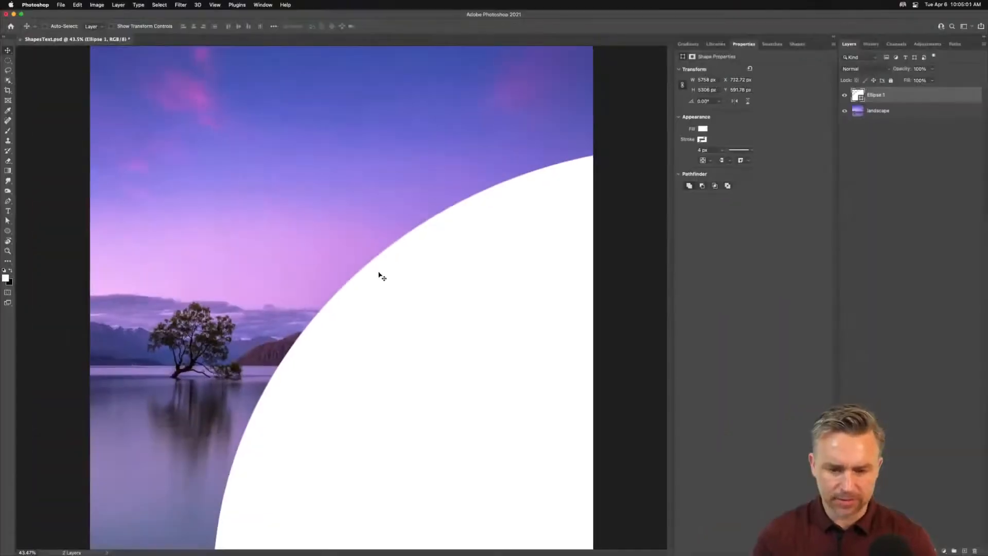
{"action": "key", "text": "Escape"}
{"action": "key", "text": "super+z"}
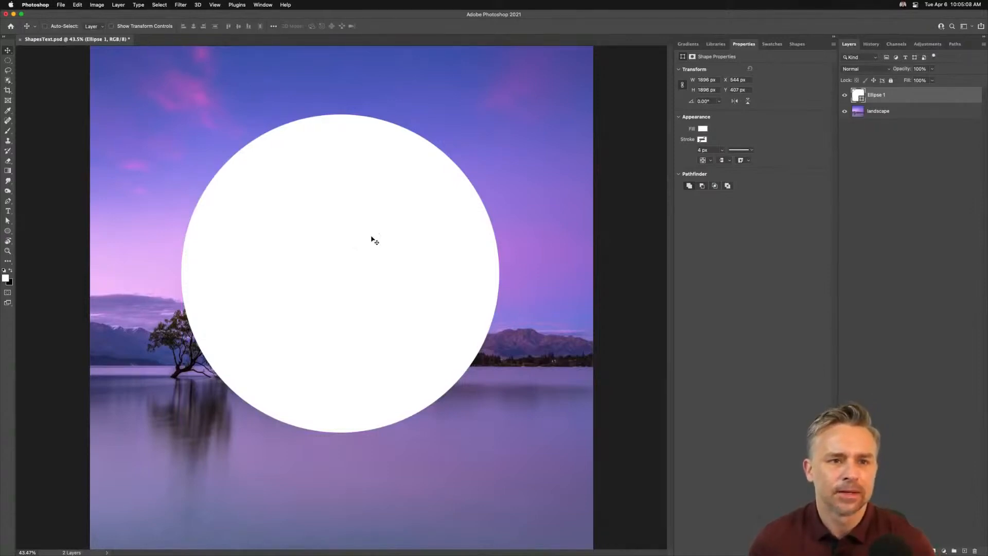
Step: Nudge the white circle slightly to the right
{"action": "mouse_move", "coordinate": [342, 202]}
{"action": "left_mouse_down"}
{"action": "mouse_move", "coordinate": [345, 257]}
{"action": "mouse_move", "coordinate": [345, 153]}
{"action": "mouse_move", "coordinate": [342, 199]}
{"action": "left_mouse_up"}
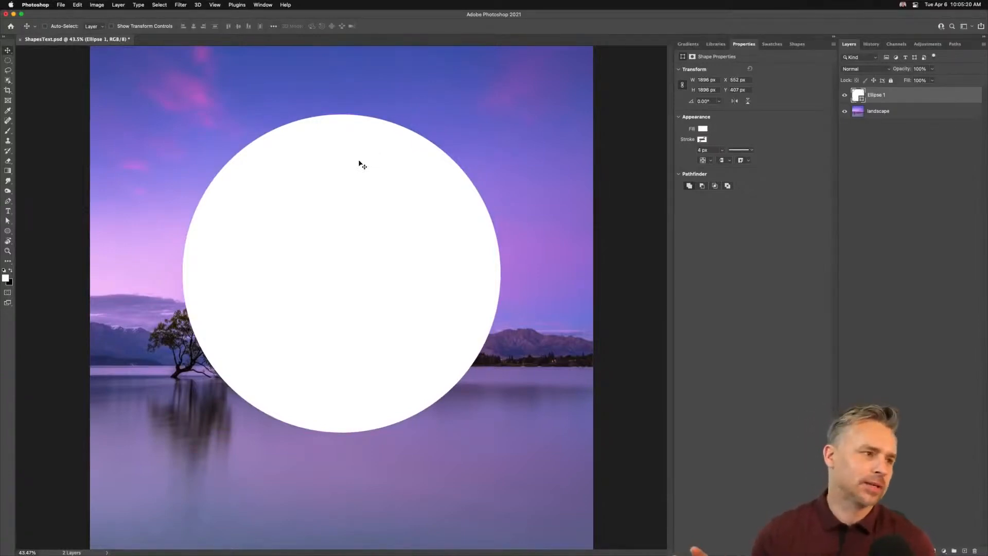
Step: Switch to Finder and browse into the Streaming Projects > Compositing > Minimal folder
{"action": "mouse_move", "coordinate": [267, 551]}
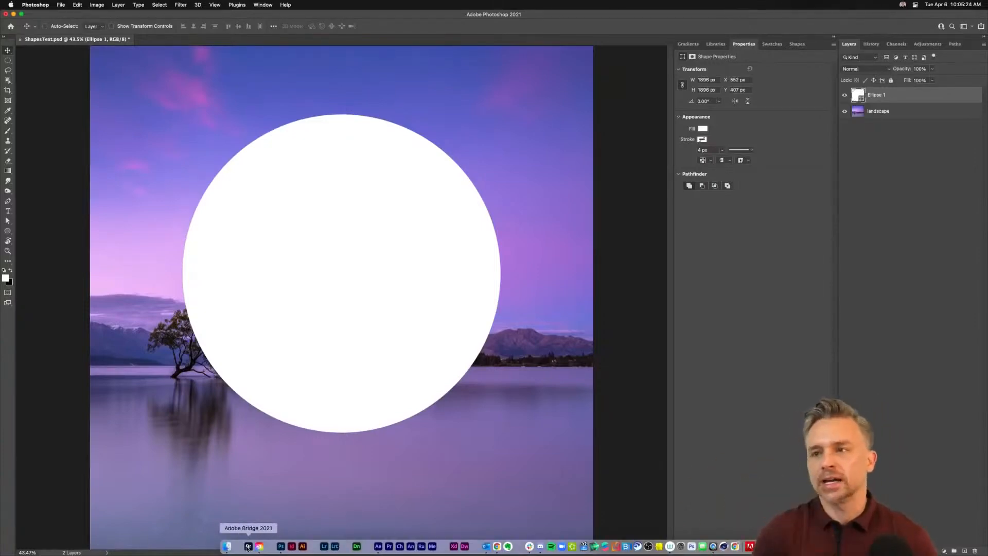
{"action": "left_click", "coordinate": [229, 548]}
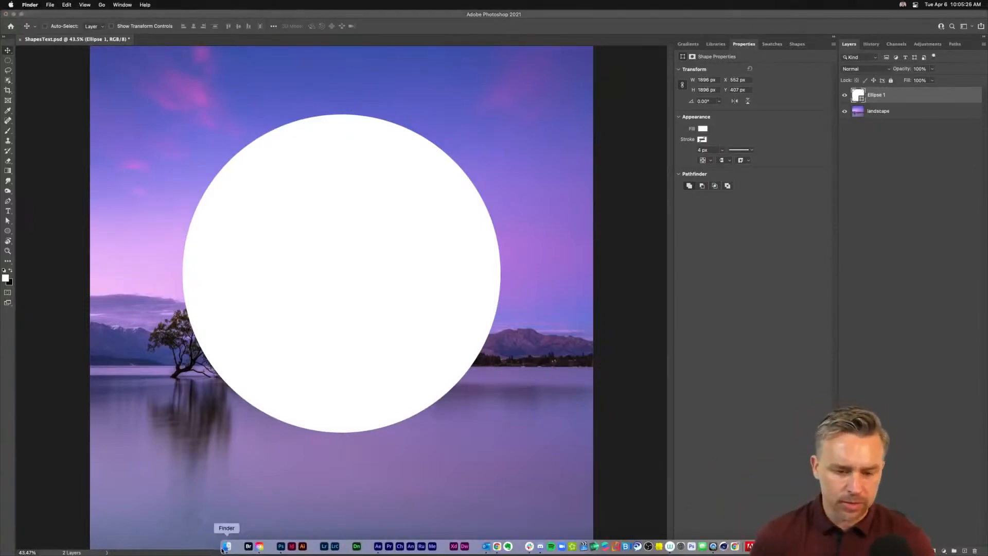
{"action": "left_click", "coordinate": [194, 278]}
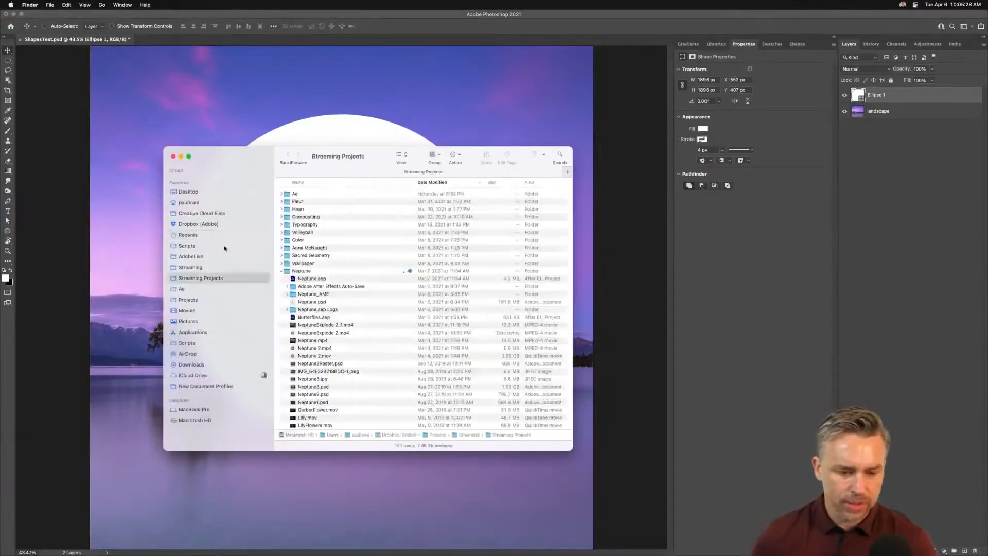
{"action": "left_click", "coordinate": [282, 272]}
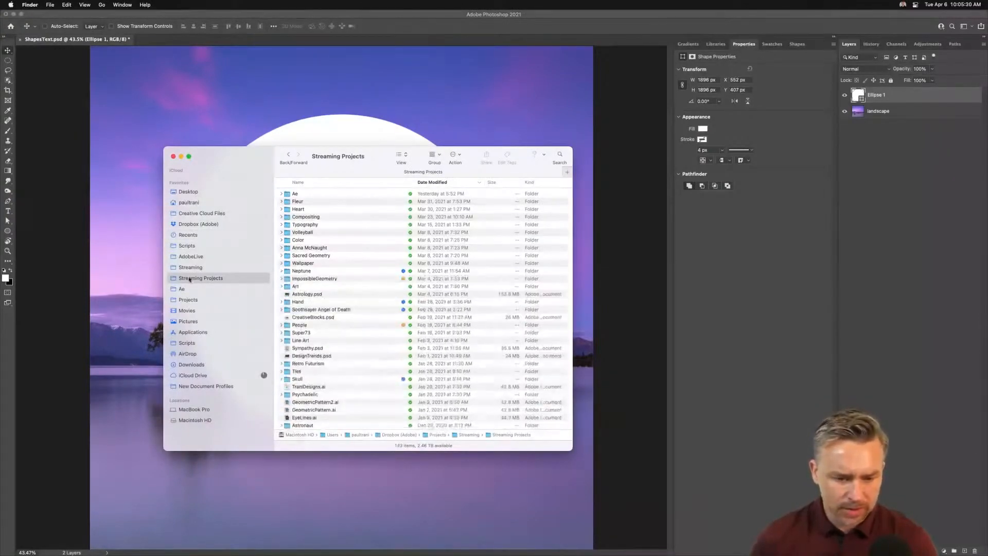
{"action": "left_click", "coordinate": [302, 182]}
{"action": "scroll", "coordinate": [302, 278], "scroll_direction": "down", "scroll_amount": 10}
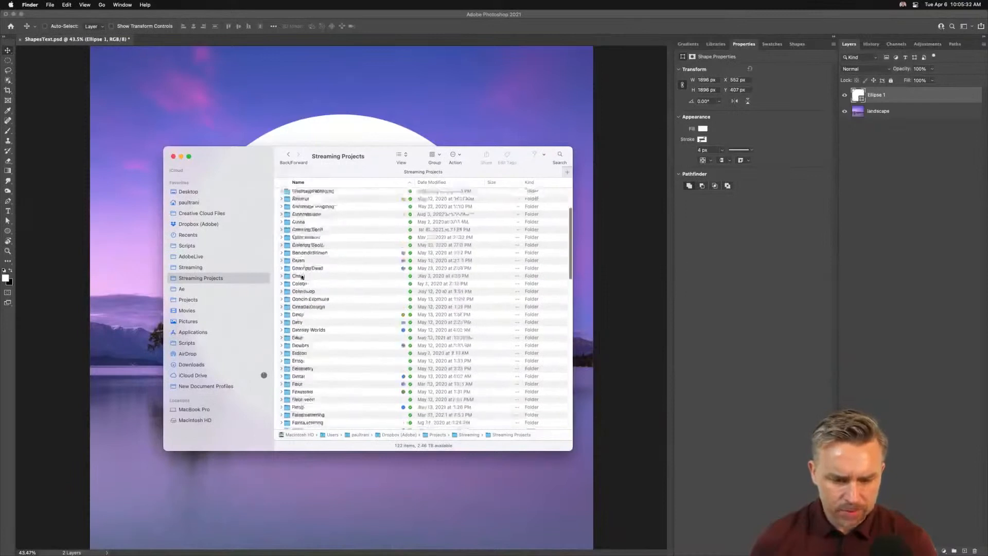
{"action": "scroll", "coordinate": [301, 277], "scroll_direction": "down", "scroll_amount": 5}
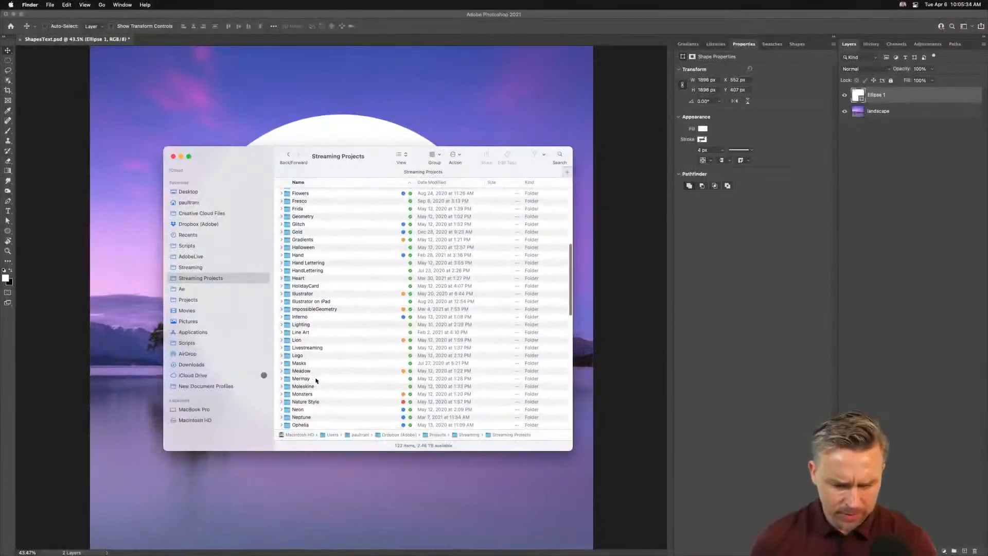
{"action": "scroll", "coordinate": [315, 388], "scroll_direction": "up", "scroll_amount": 10}
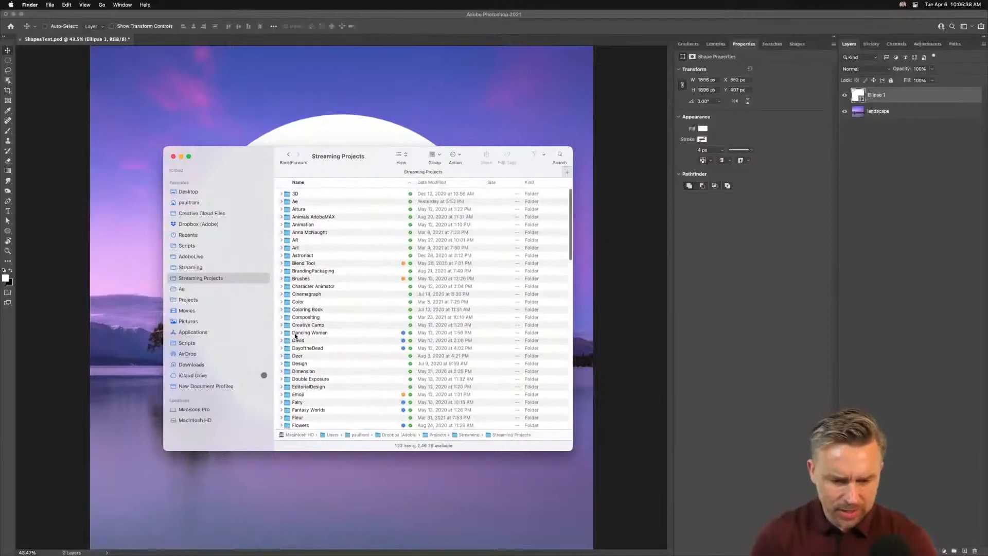
{"action": "left_click", "coordinate": [293, 317]}
{"action": "key", "text": "super+Down"}
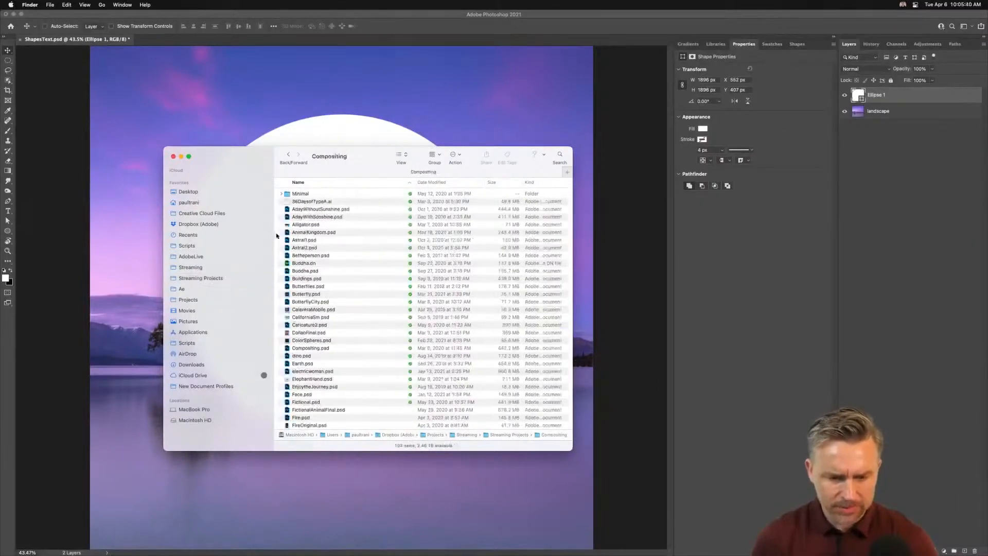
{"action": "double_click", "coordinate": [288, 194]}
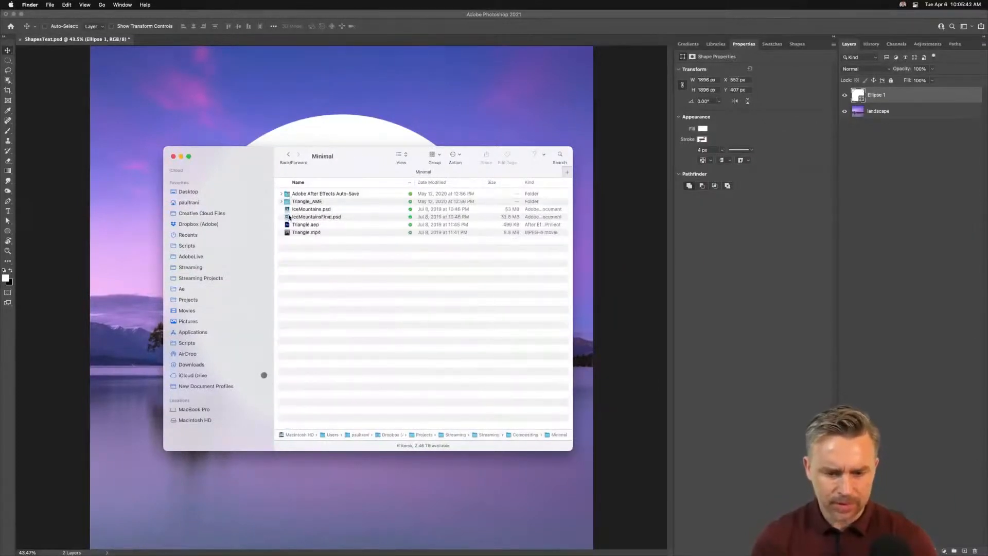
Step: Preview the IceMountains and Triangle example files in Quick Look, then close the Finder window
{"action": "left_click", "coordinate": [289, 210]}
{"action": "key", "text": "space"}
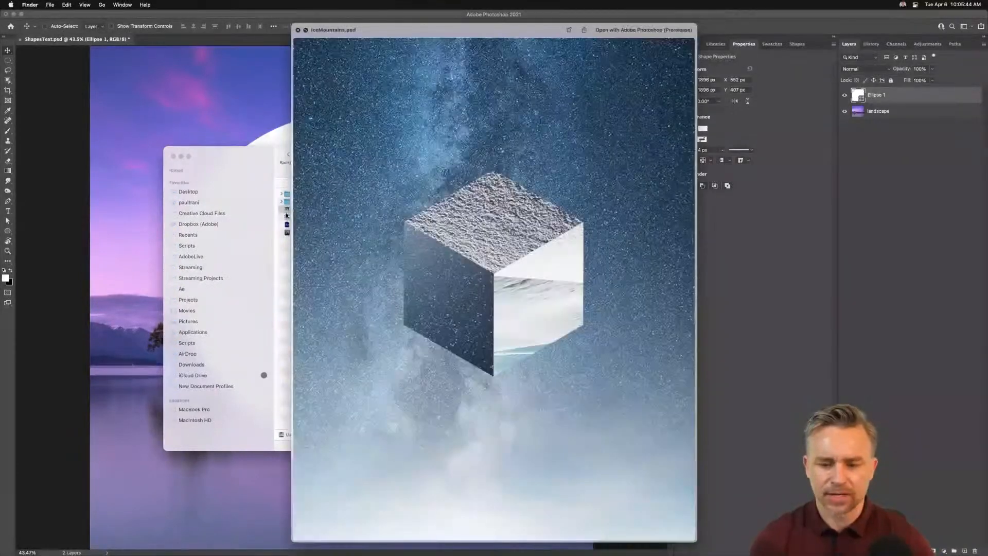
{"action": "key", "text": "space"}
{"action": "left_click", "coordinate": [290, 217]}
{"action": "key", "text": "space"}
{"action": "key", "text": "space"}
{"action": "left_click", "coordinate": [286, 235]}
{"action": "key", "text": "space"}
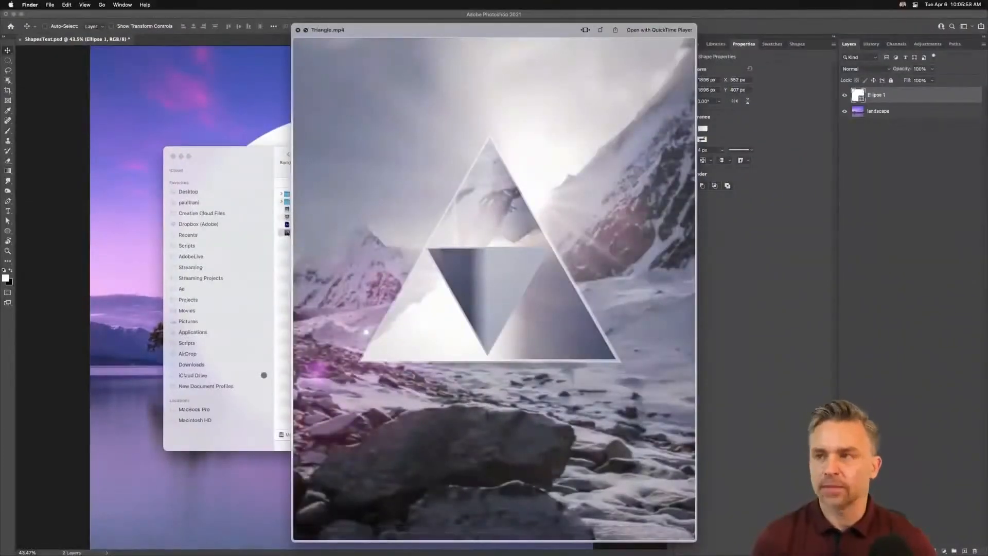
{"action": "key", "text": "space"}
{"action": "left_click", "coordinate": [360, 284]}
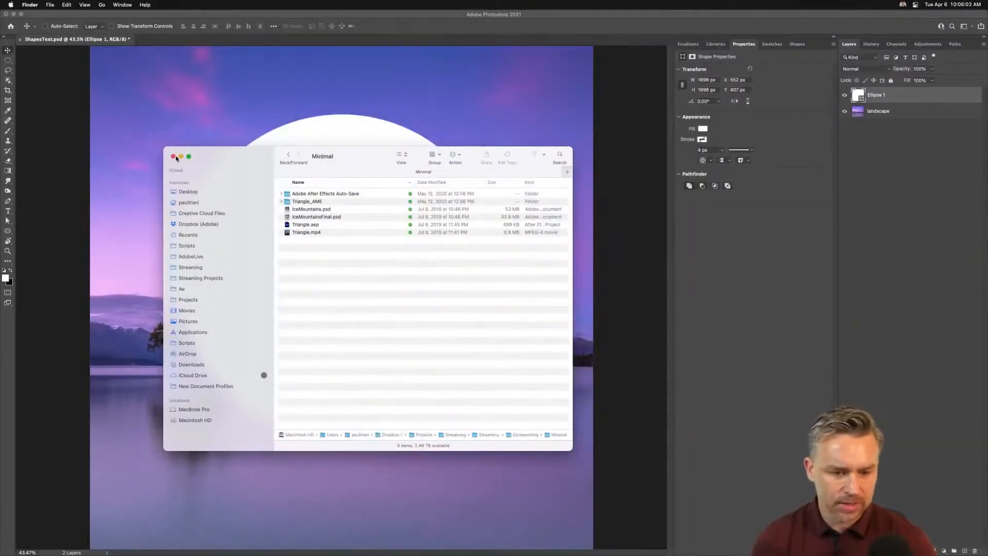
{"action": "left_click", "coordinate": [173, 157]}
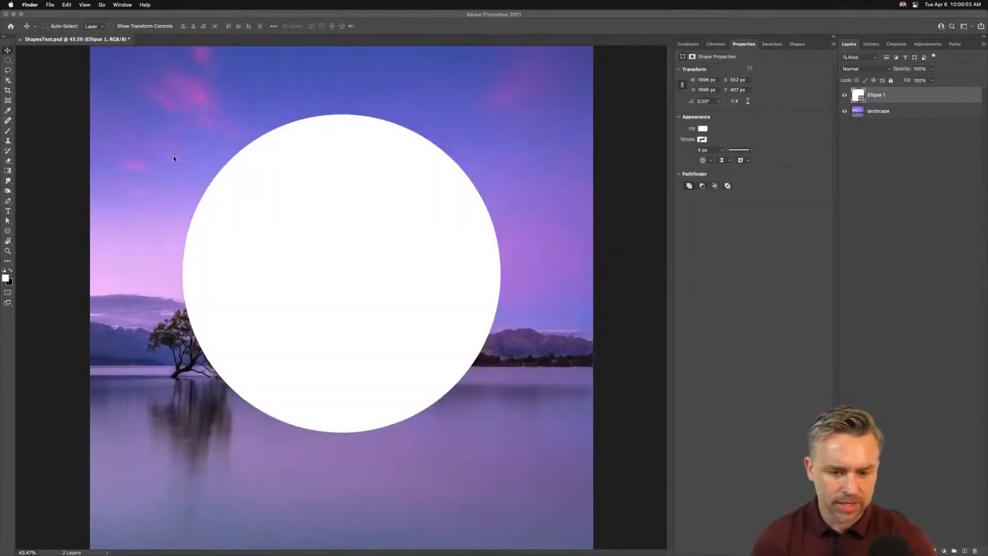
Step: Duplicate the landscape layer, move the copy above Ellipse 1, and clip it to the circle
{"action": "left_click", "coordinate": [887, 114]}
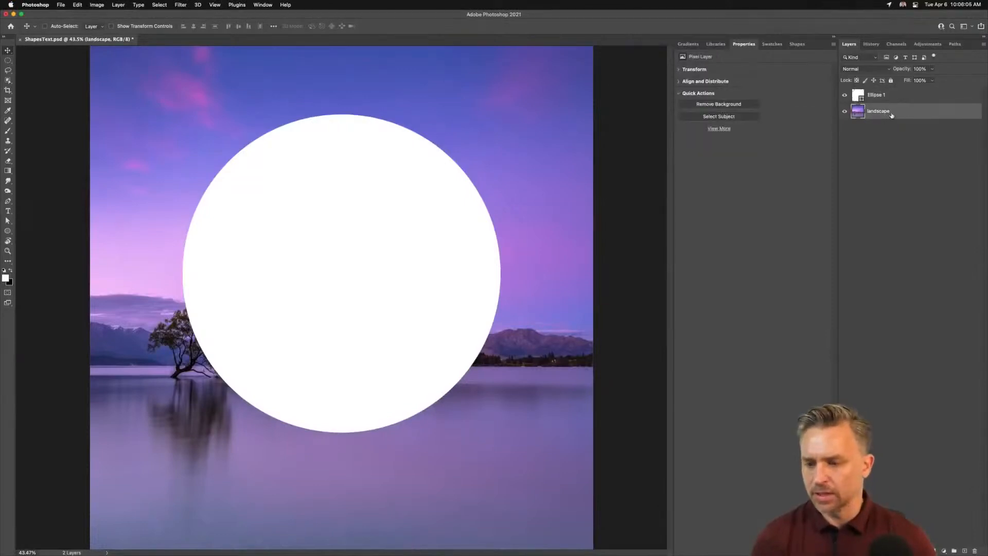
{"action": "left_click", "coordinate": [833, 37]}
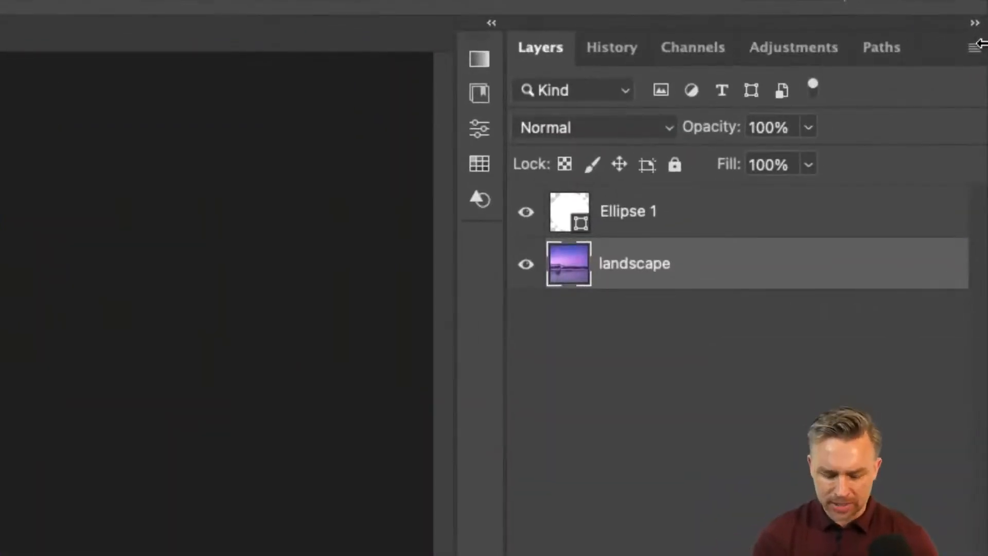
{"action": "key", "text": "super+j"}
{"action": "left_click_drag", "start_coordinate": [690, 269], "coordinate": [699, 206]}
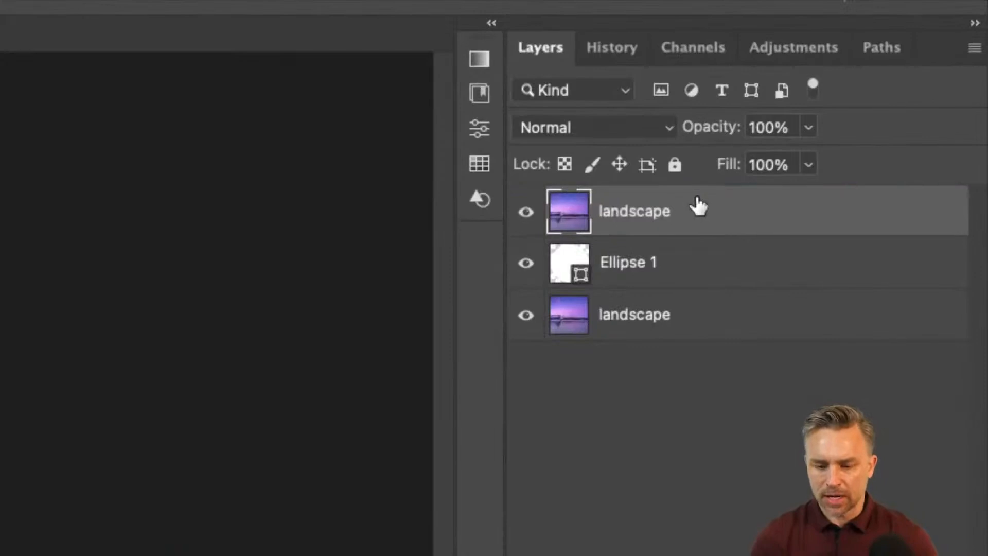
{"action": "left_click", "coordinate": [725, 233], "text": "alt"}
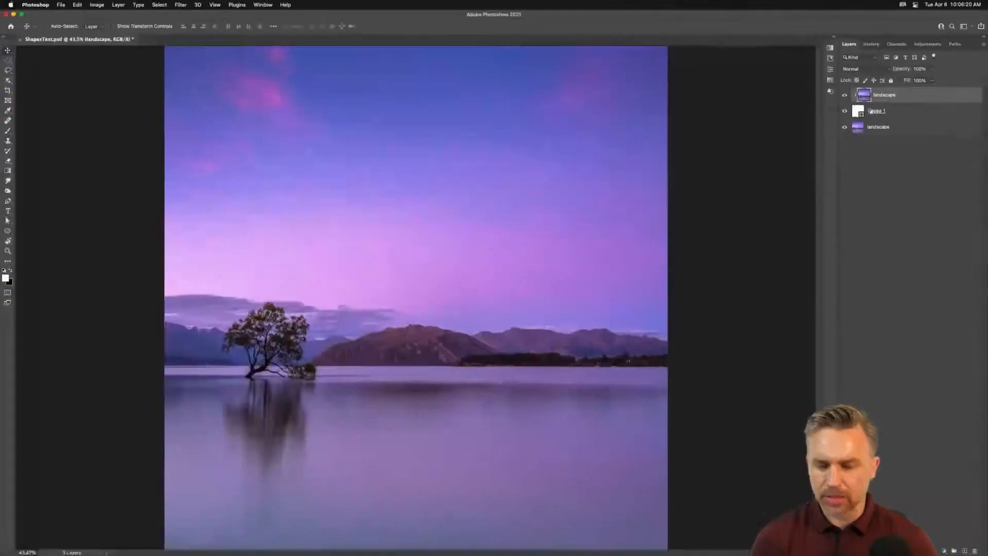
Step: Open Free Transform on the clipped landscape copy and try a horizontal flip, then undo it
{"action": "left_click_drag", "start_coordinate": [199, 157], "coordinate": [236, 183]}
{"action": "key", "text": "super+t"}
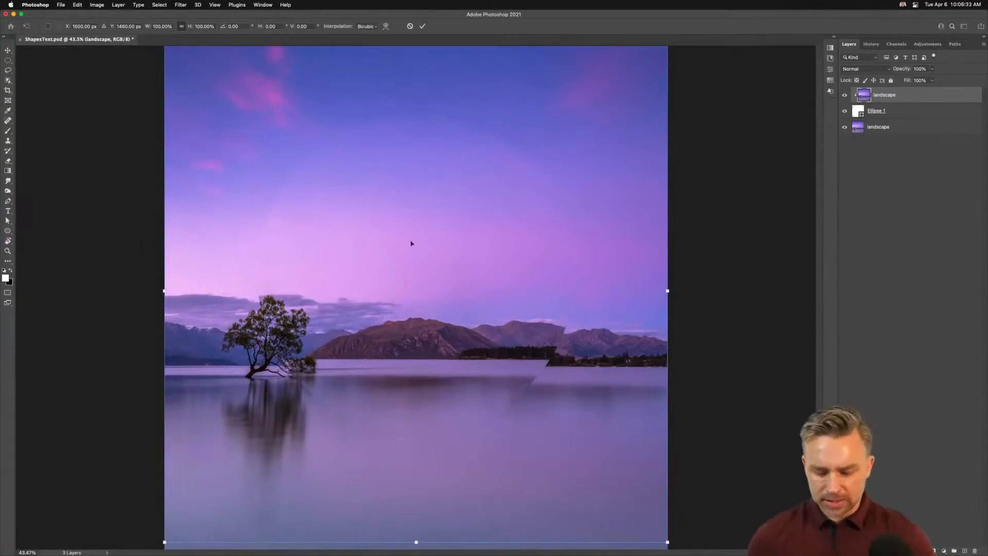
{"action": "key", "text": "super+minus"}
{"action": "right_click", "coordinate": [371, 236]}
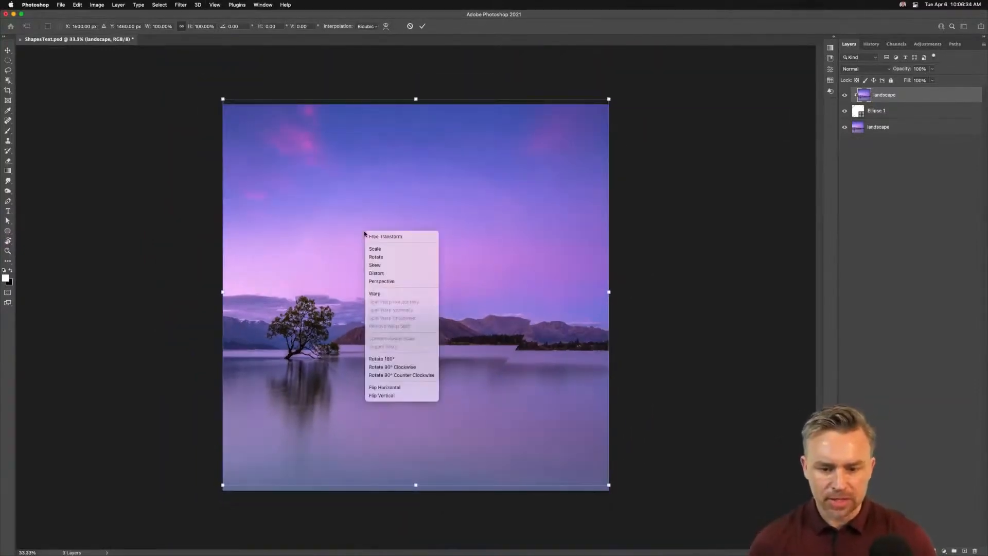
{"action": "left_click", "coordinate": [387, 389]}
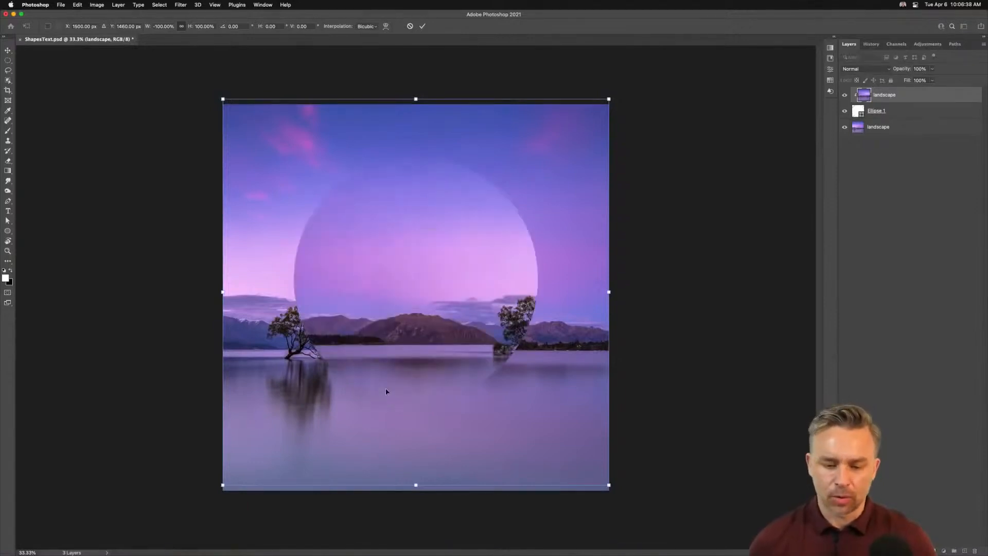
{"action": "key", "text": "super+z"}
Step: Flip the clipped landscape copy vertically, nudge it slightly upward, and commit the transform
{"action": "right_click", "coordinate": [394, 293]}
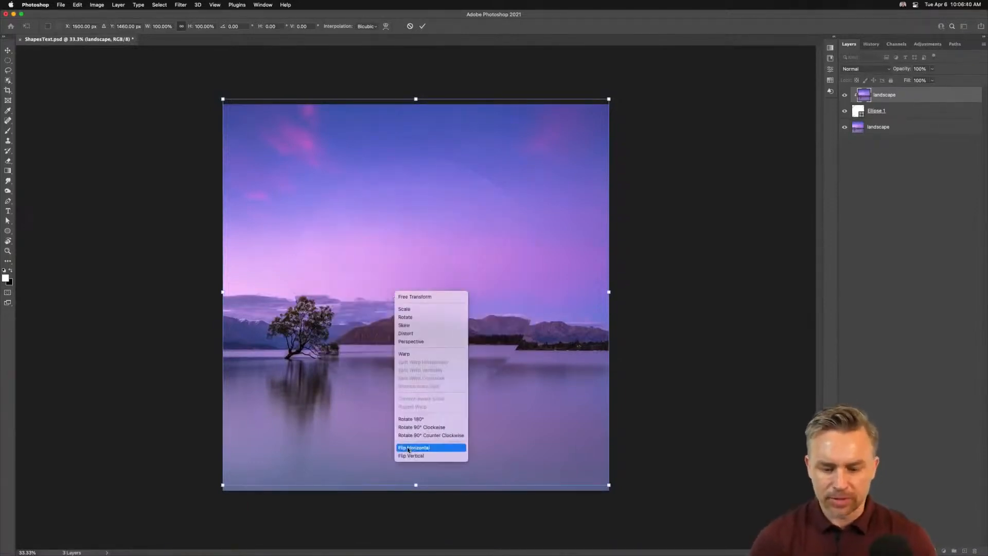
{"action": "left_click", "coordinate": [406, 456]}
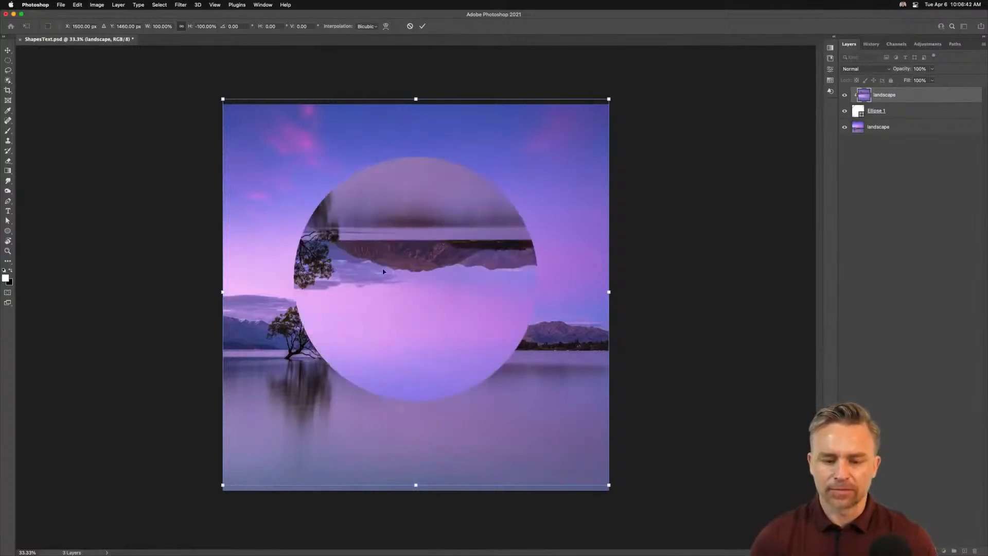
{"action": "mouse_move", "coordinate": [376, 314]}
{"action": "left_mouse_down"}
{"action": "mouse_move", "coordinate": [369, 256]}
{"action": "mouse_move", "coordinate": [371, 315]}
{"action": "mouse_move", "coordinate": [371, 294]}
{"action": "left_mouse_up"}
{"action": "key", "text": "Return"}
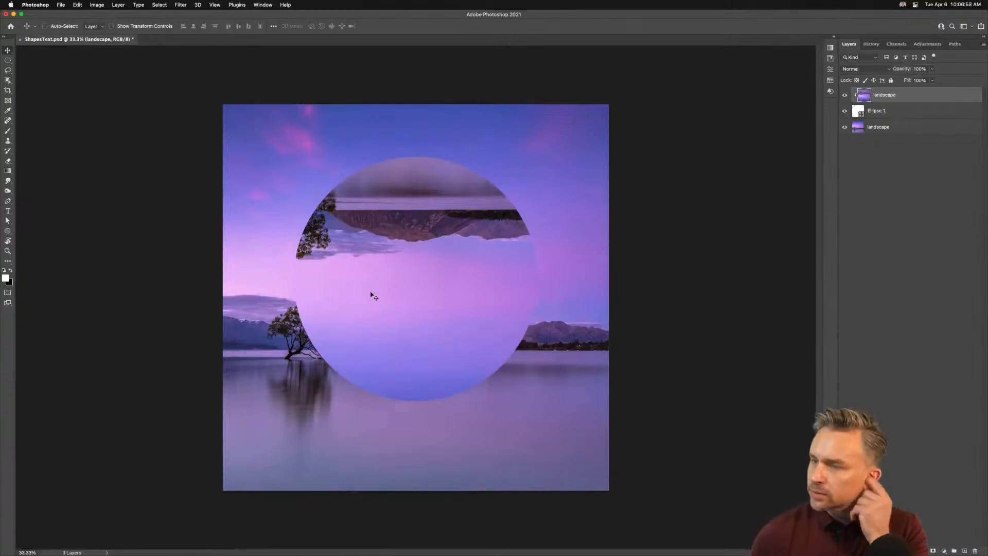
{"action": "key", "text": "super+plus"}
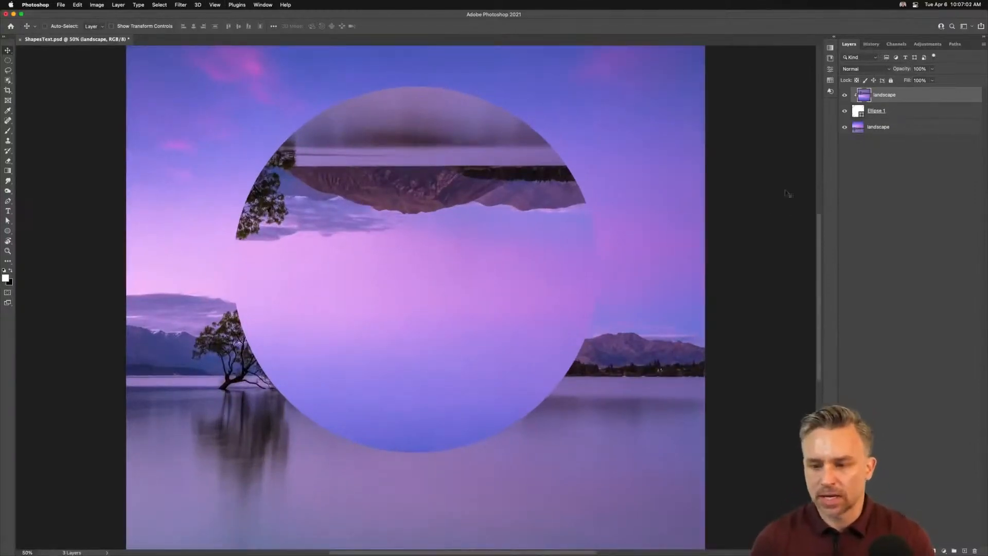
Step: Select Ellipse 1 and toggle the clipped landscape copy's visibility off and on to compare
{"action": "left_click", "coordinate": [930, 109]}
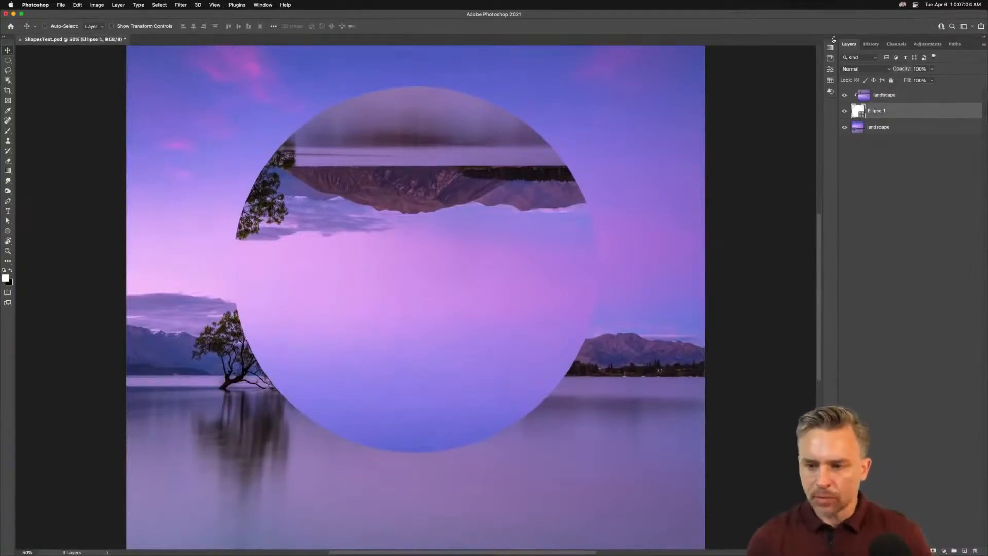
{"action": "left_click", "coordinate": [845, 96]}
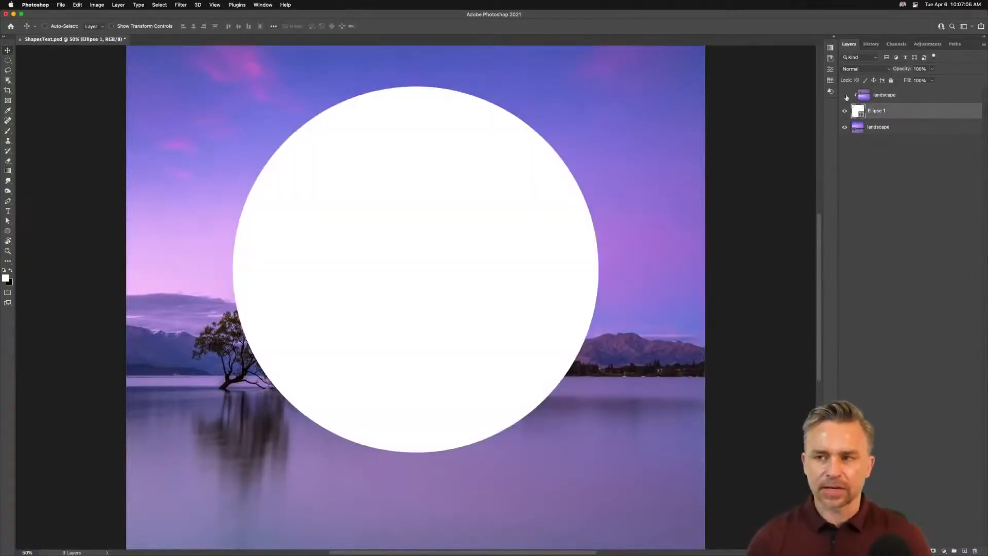
{"action": "left_click", "coordinate": [846, 96]}
Step: Try red, yellow and white stroke colours on the circle, then set its stroke back to none
{"action": "left_click", "coordinate": [832, 38]}
{"action": "left_click", "coordinate": [701, 140]}
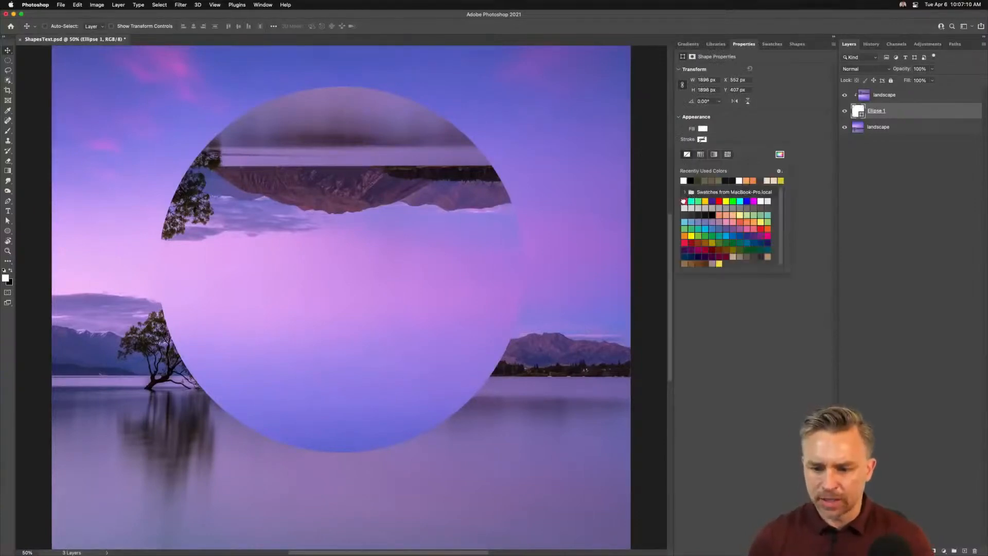
{"action": "left_click", "coordinate": [684, 201]}
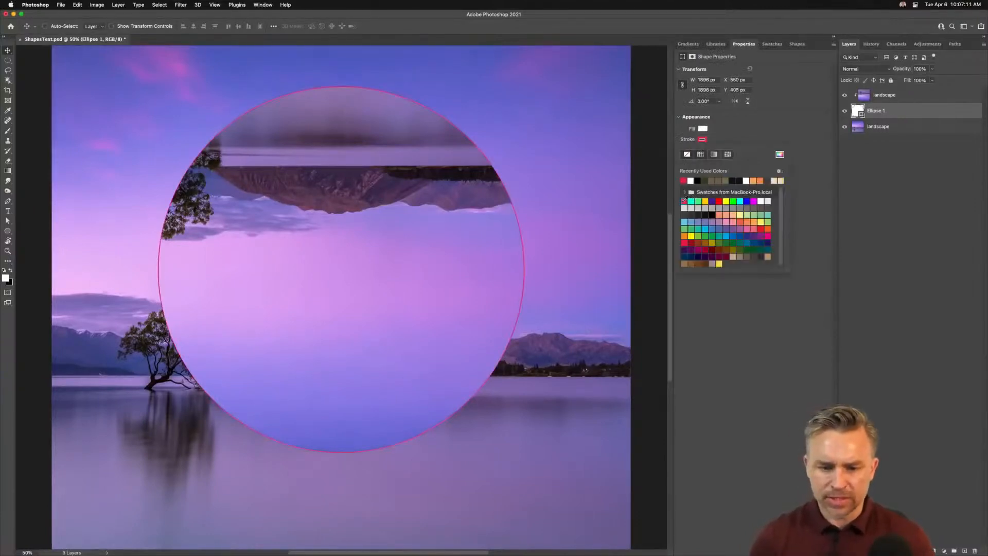
{"action": "left_click", "coordinate": [725, 200]}
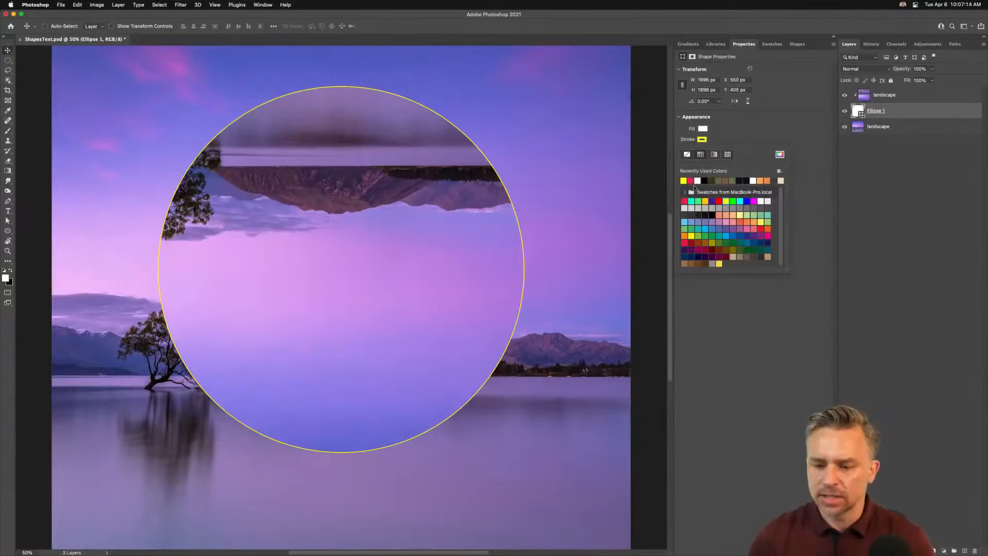
{"action": "left_click", "coordinate": [698, 180]}
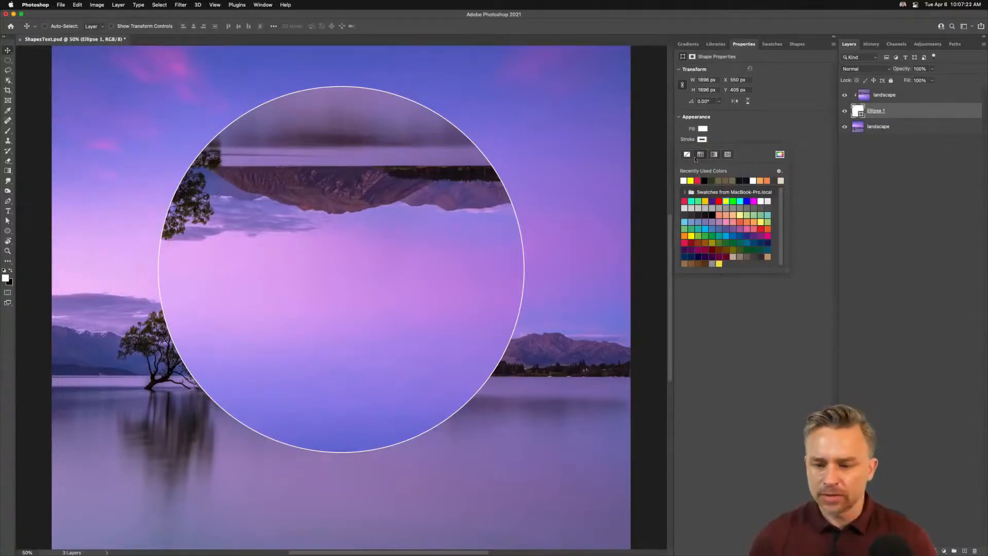
{"action": "left_click", "coordinate": [687, 154]}
{"action": "left_click", "coordinate": [765, 119]}
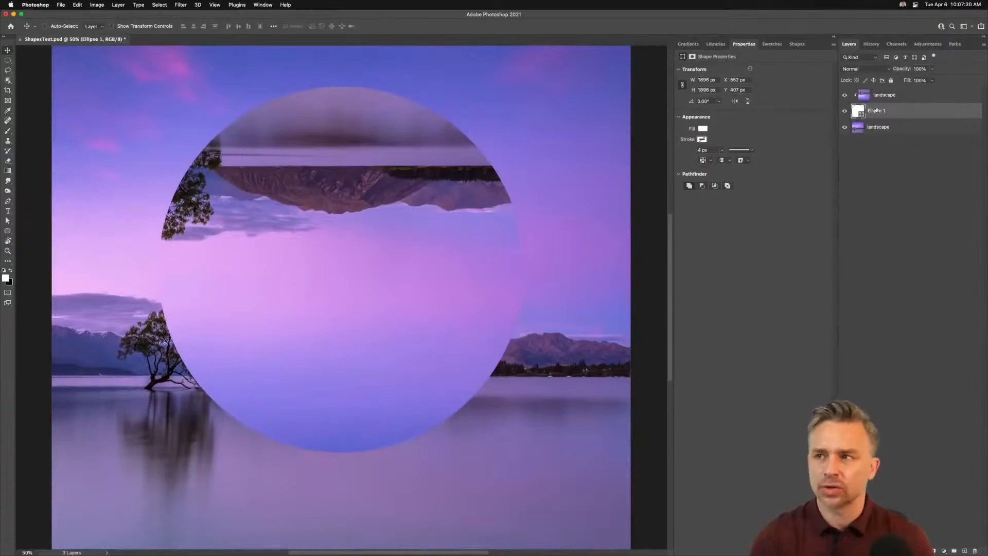
{"action": "left_click", "coordinate": [833, 36]}
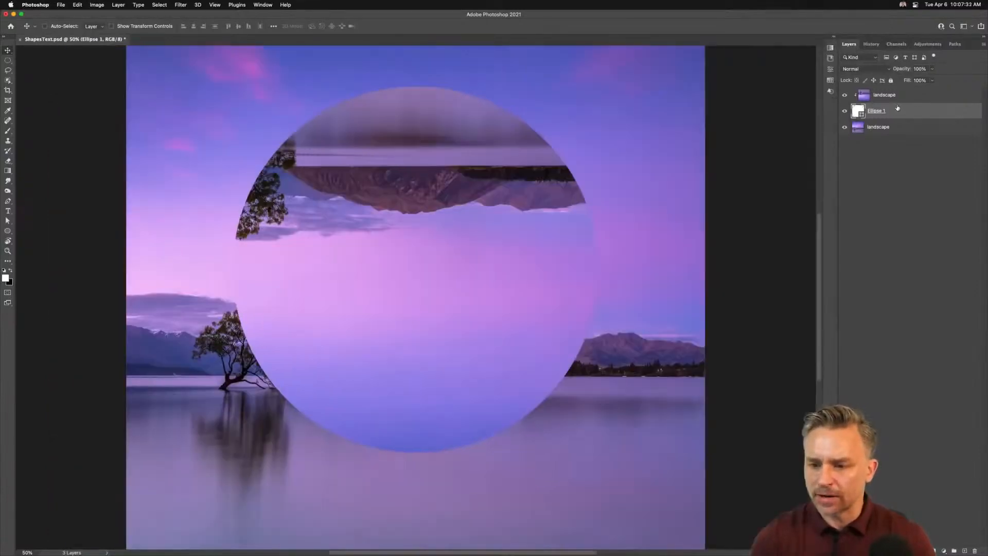
{"action": "double_click", "coordinate": [909, 113]}
{"action": "left_click_drag", "start_coordinate": [518, 229], "coordinate": [641, 182]}
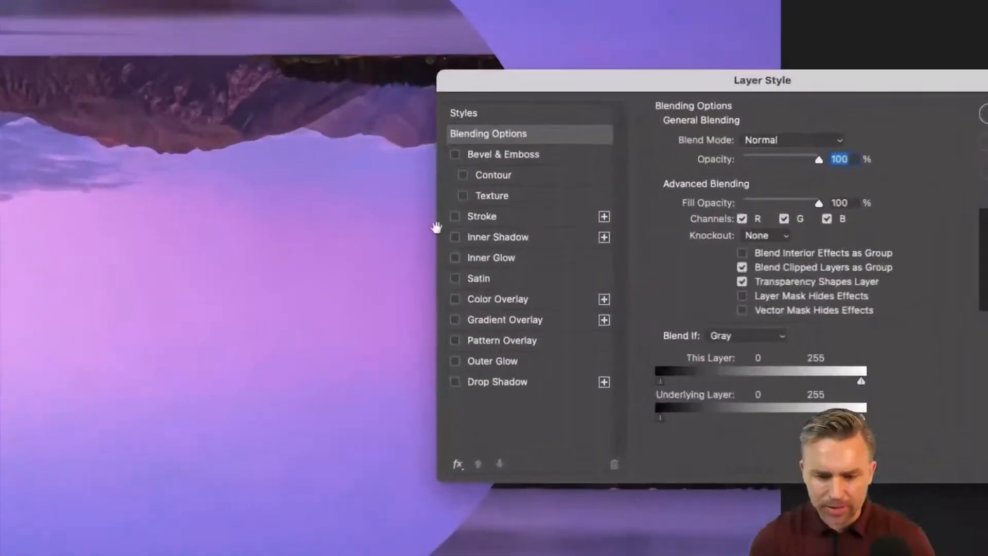
{"action": "left_click", "coordinate": [495, 218]}
{"action": "mouse_move", "coordinate": [489, 85]}
{"action": "left_mouse_down"}
{"action": "mouse_move", "coordinate": [446, 137]}
{"action": "mouse_move", "coordinate": [350, 116]}
{"action": "left_mouse_up"}
{"action": "mouse_move", "coordinate": [594, 168]}
{"action": "left_mouse_down"}
{"action": "mouse_move", "coordinate": [578, 168]}
{"action": "mouse_move", "coordinate": [594, 169]}
{"action": "left_mouse_up"}
{"action": "left_click", "coordinate": [601, 187]}
{"action": "left_click", "coordinate": [597, 204]}
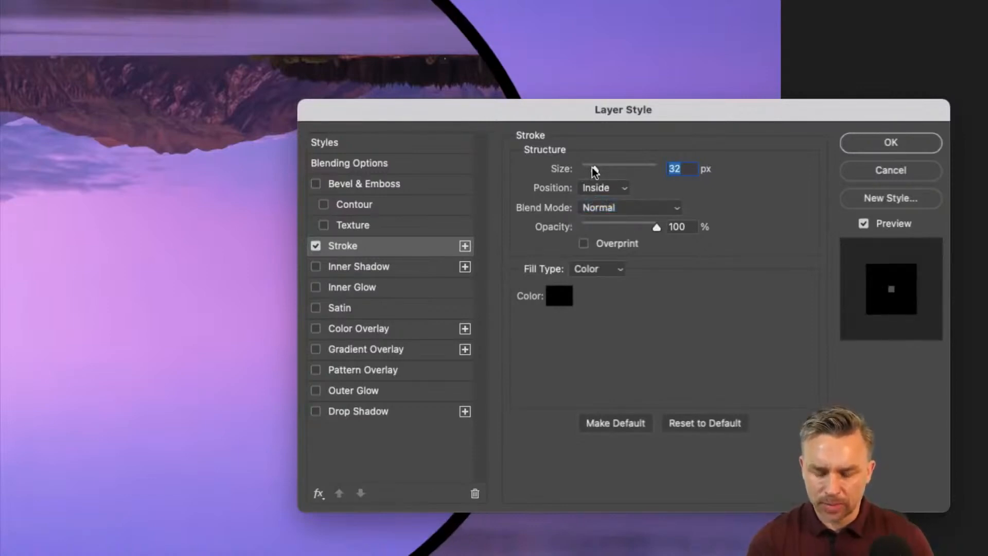
{"action": "left_click", "coordinate": [596, 188]}
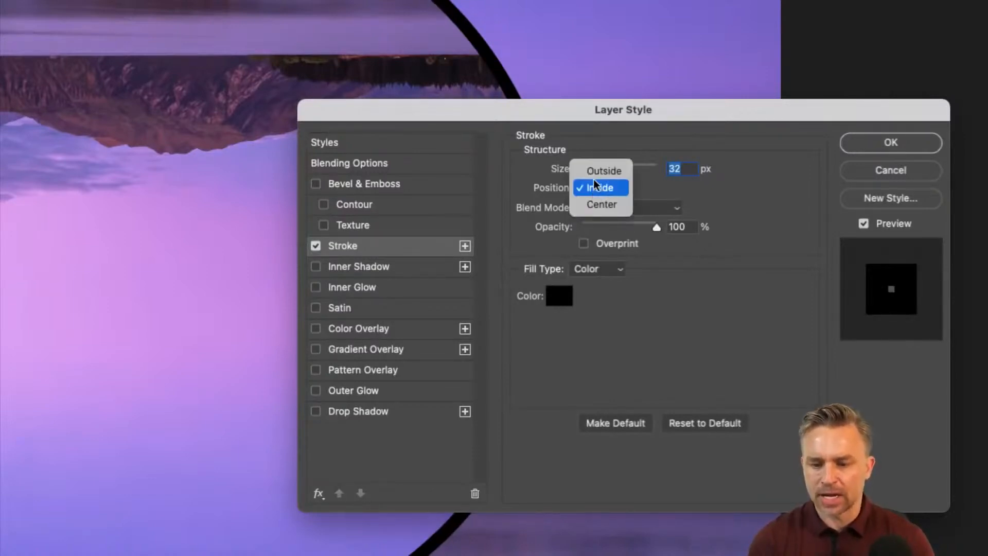
{"action": "left_click", "coordinate": [593, 170]}
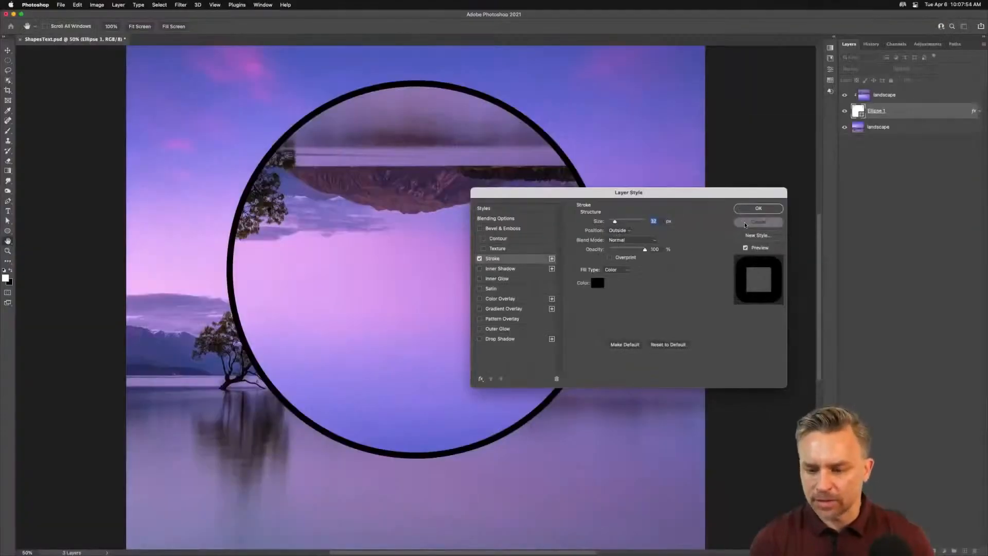
{"action": "left_click", "coordinate": [851, 170]}
Step: Set the circle's stroke colour to white
{"action": "left_click", "coordinate": [833, 36]}
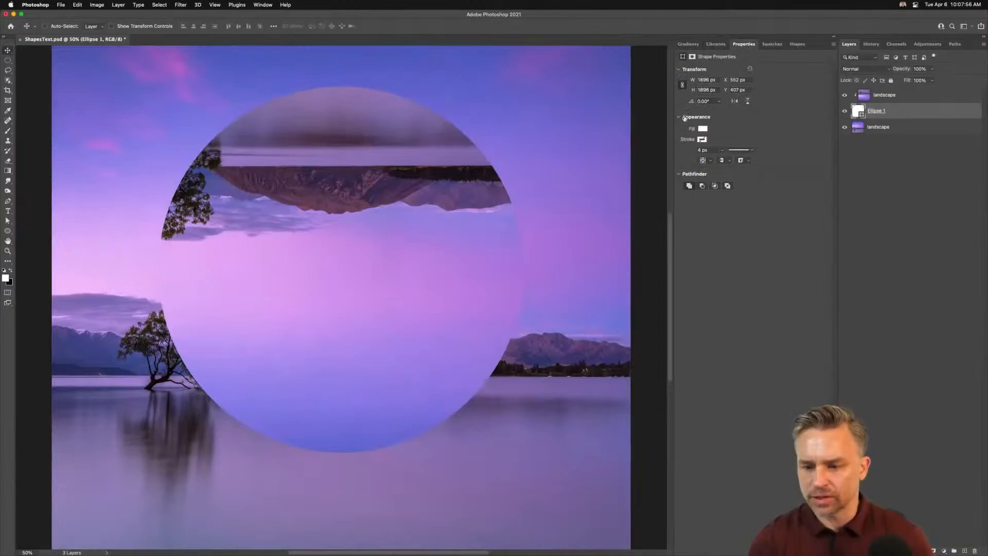
{"action": "left_click", "coordinate": [702, 140]}
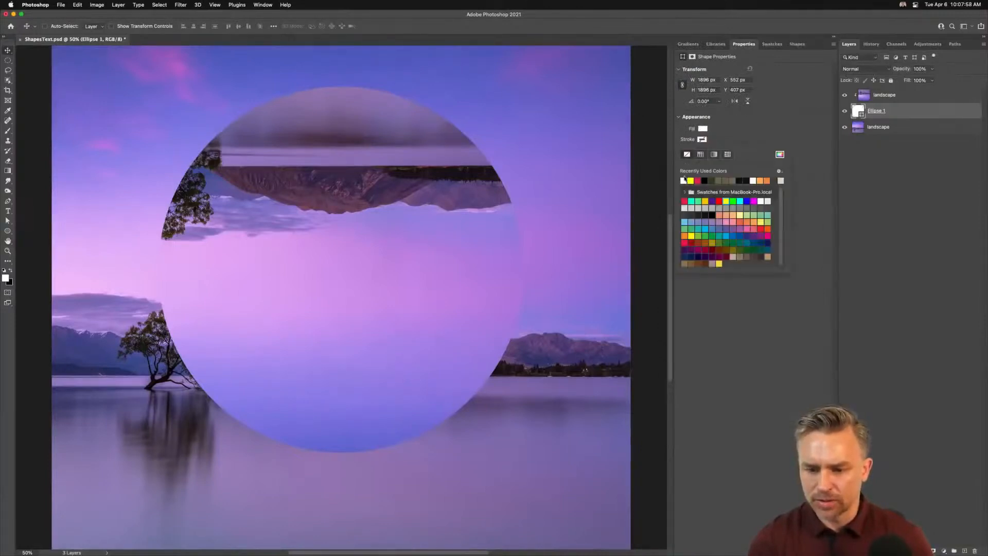
{"action": "left_click", "coordinate": [684, 180]}
{"action": "left_click", "coordinate": [750, 129]}
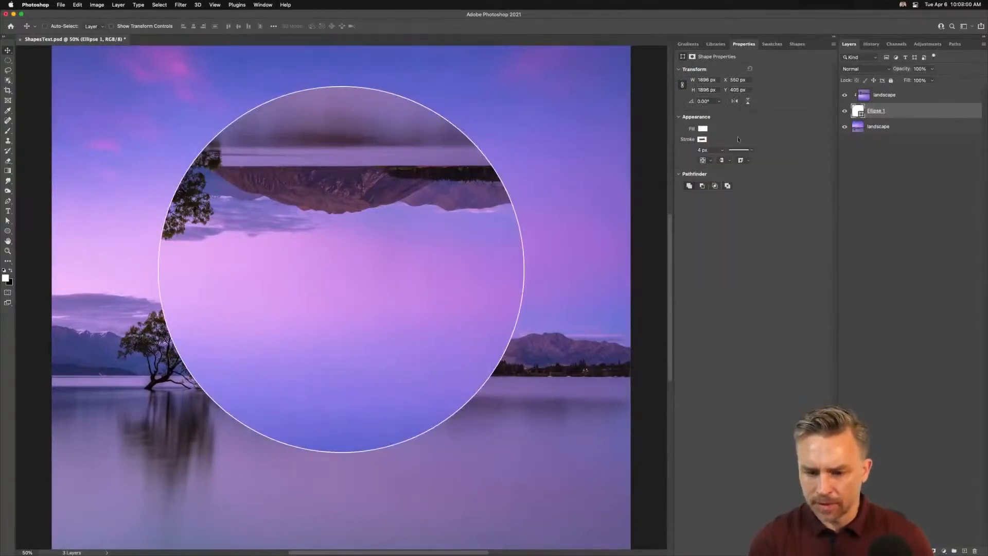
Step: Change the circle's stroke to a dotted line with a dash of 0 and a gap of 50
{"action": "key", "text": "super+equal"}
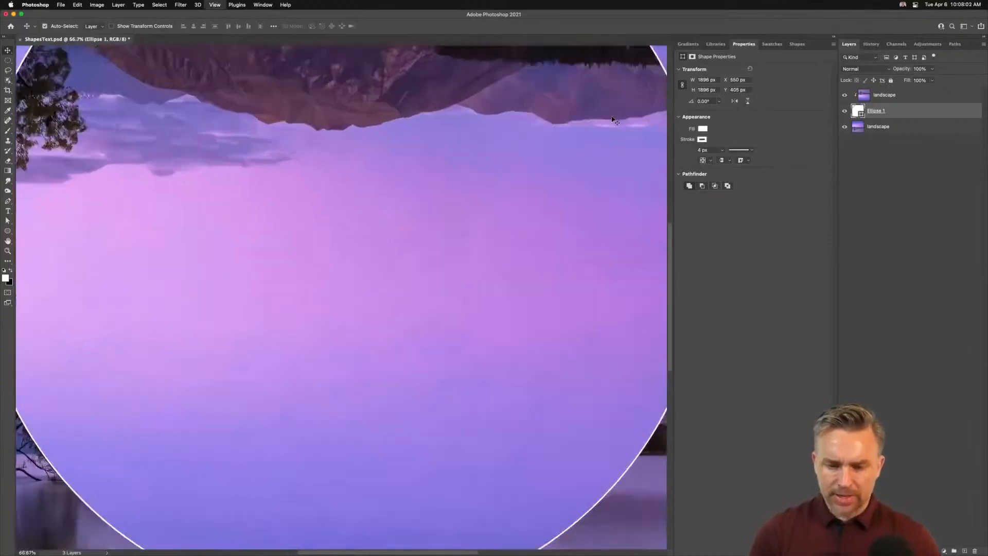
{"action": "key", "text": "super+equal"}
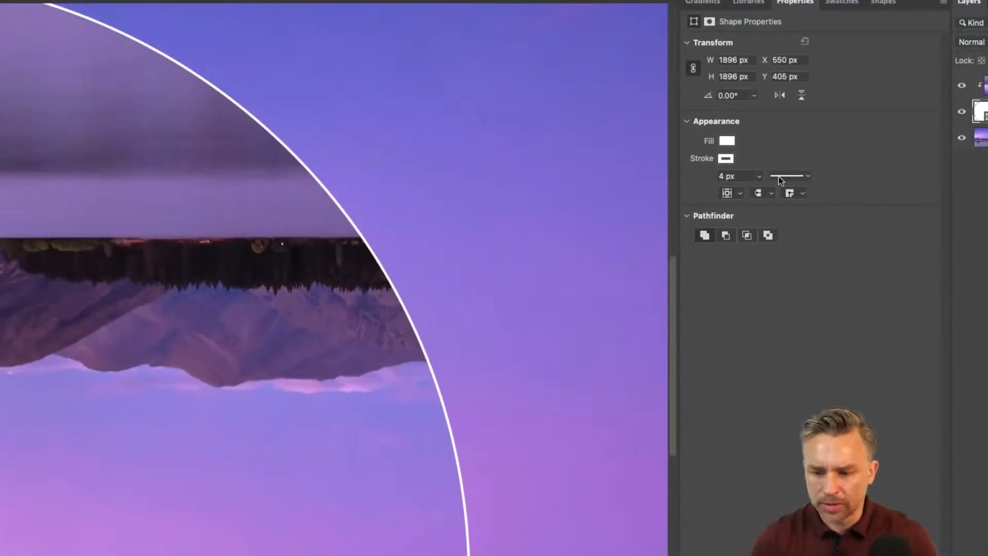
{"action": "left_click", "coordinate": [771, 176]}
{"action": "left_click", "coordinate": [767, 239]}
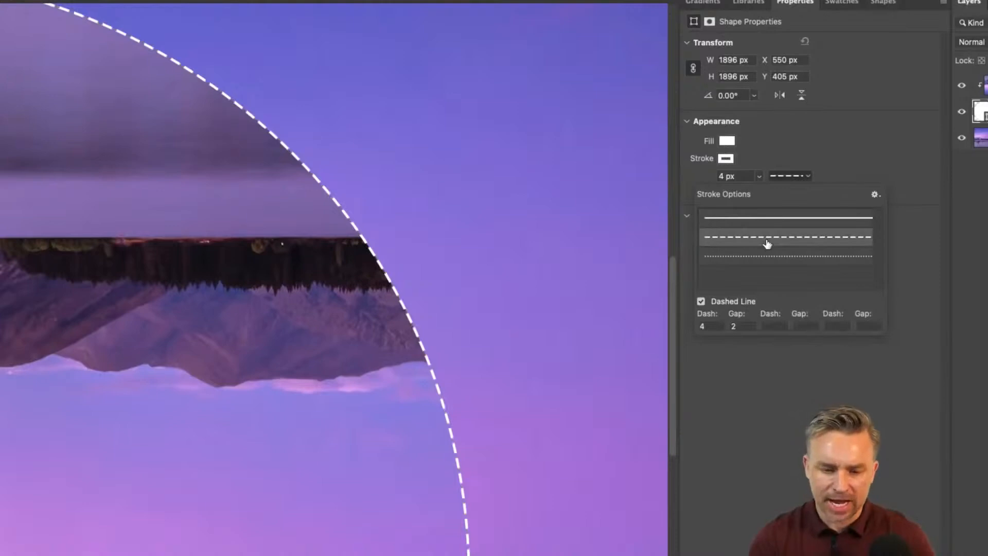
{"action": "left_click", "coordinate": [768, 256]}
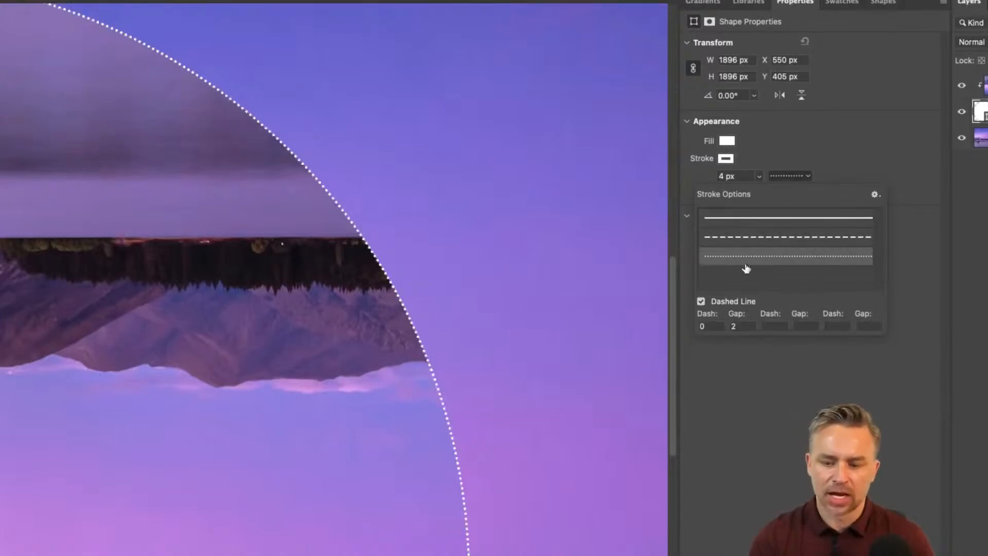
{"action": "left_click_drag", "start_coordinate": [741, 327], "coordinate": [624, 324]}
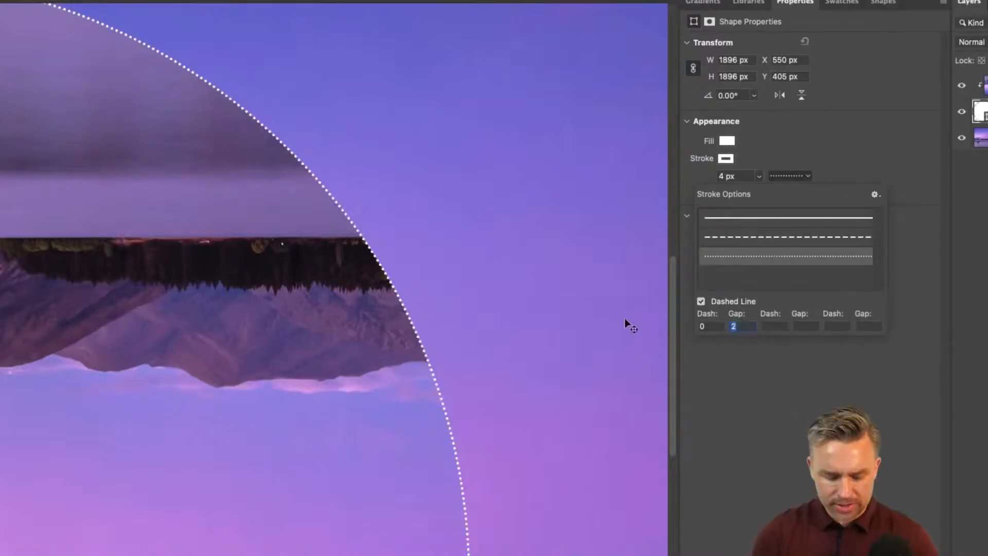
{"action": "type", "text": "50"}
{"action": "key", "text": "Tab"}
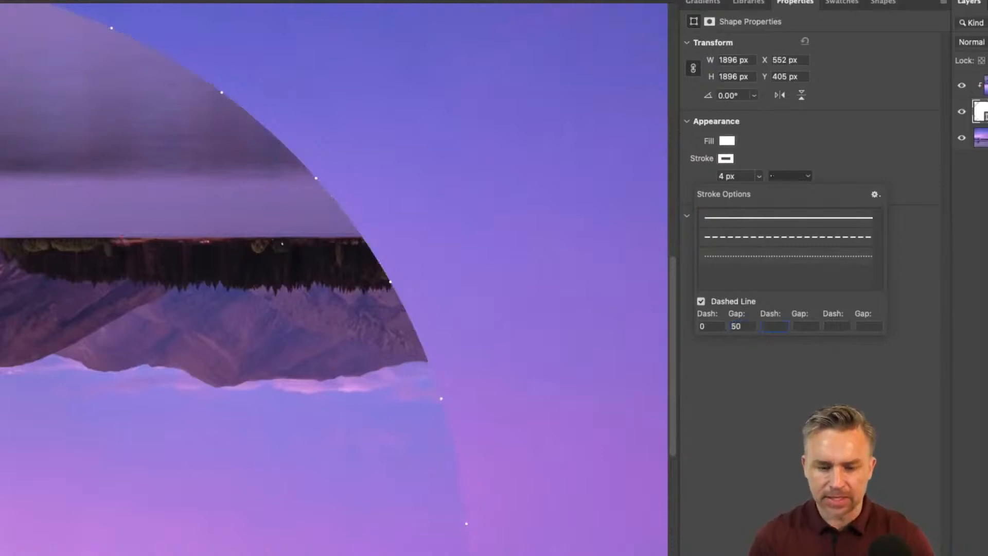
{"action": "left_click", "coordinate": [693, 206]}
Step: Set the circle's stroke width to 20 px and the dotted line's gap to 20
{"action": "left_click", "coordinate": [759, 176]}
{"action": "left_click_drag", "start_coordinate": [756, 191], "coordinate": [773, 193]}
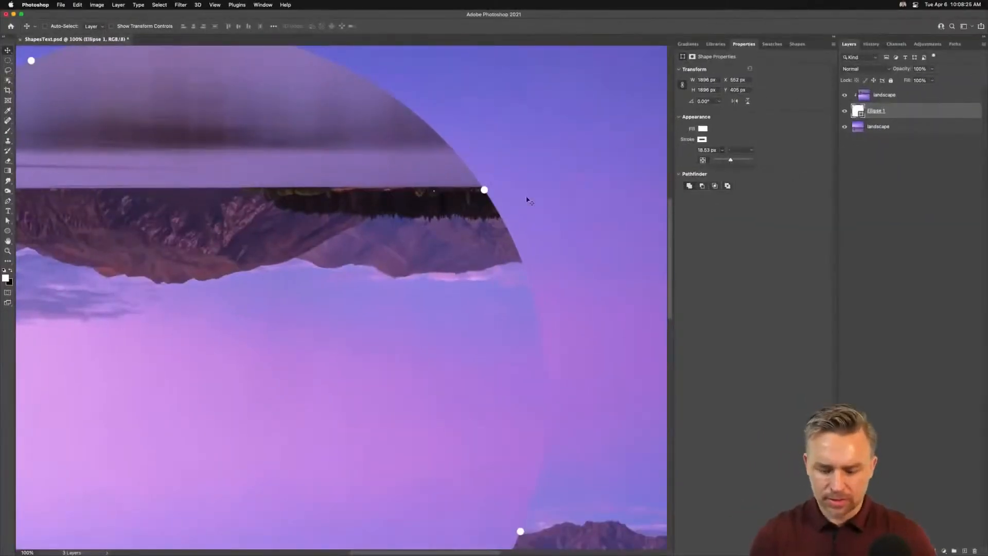
{"action": "key", "text": "super+minus"}
{"action": "key", "text": "super+minus"}
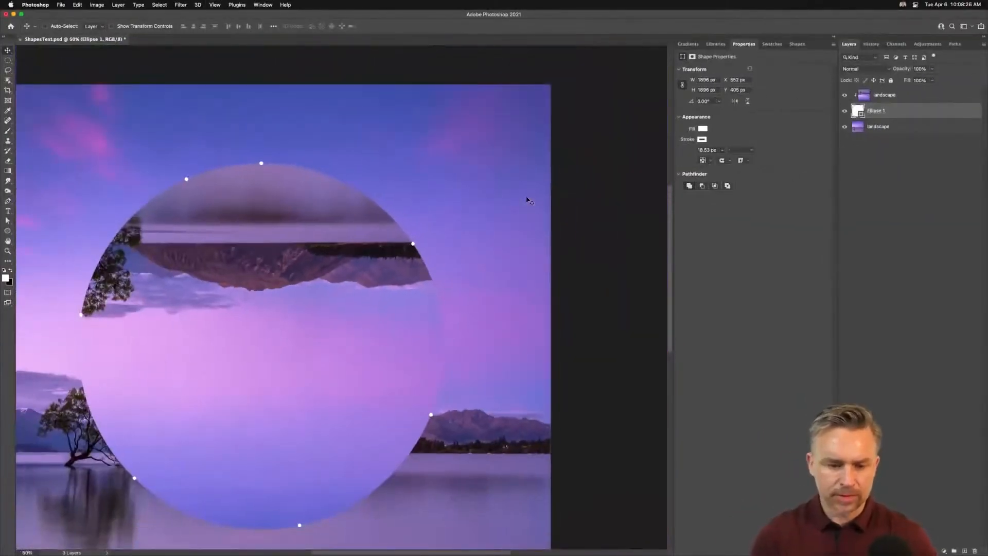
{"action": "left_click", "coordinate": [707, 152]}
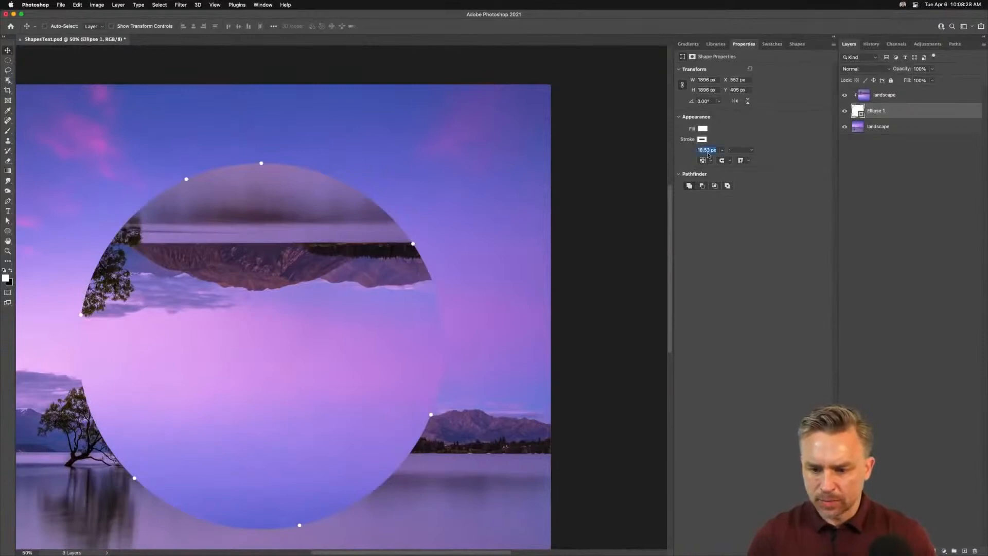
{"action": "type", "text": "20"}
{"action": "key", "text": "Tab"}
{"action": "left_click", "coordinate": [738, 151]}
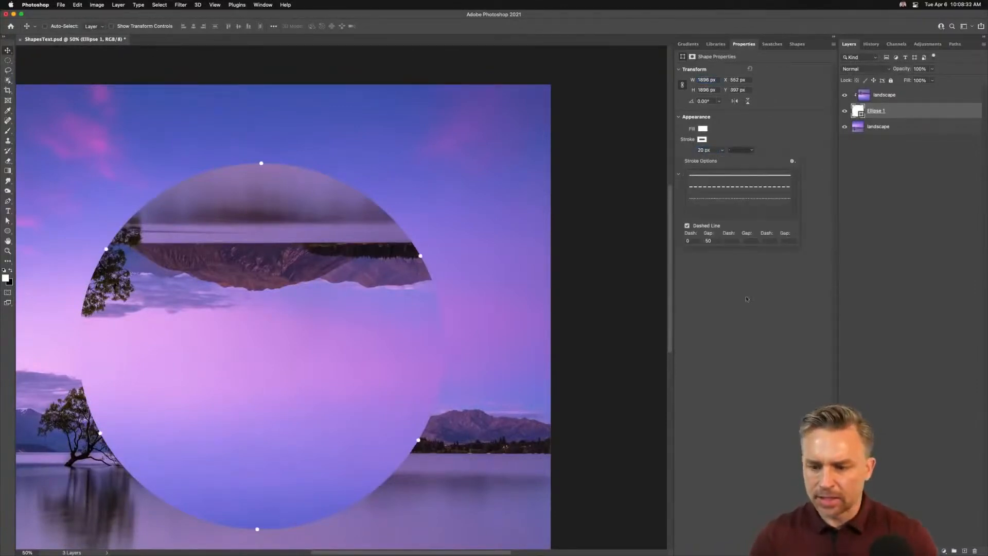
{"action": "type", "text": "20"}
{"action": "key", "text": "Return"}
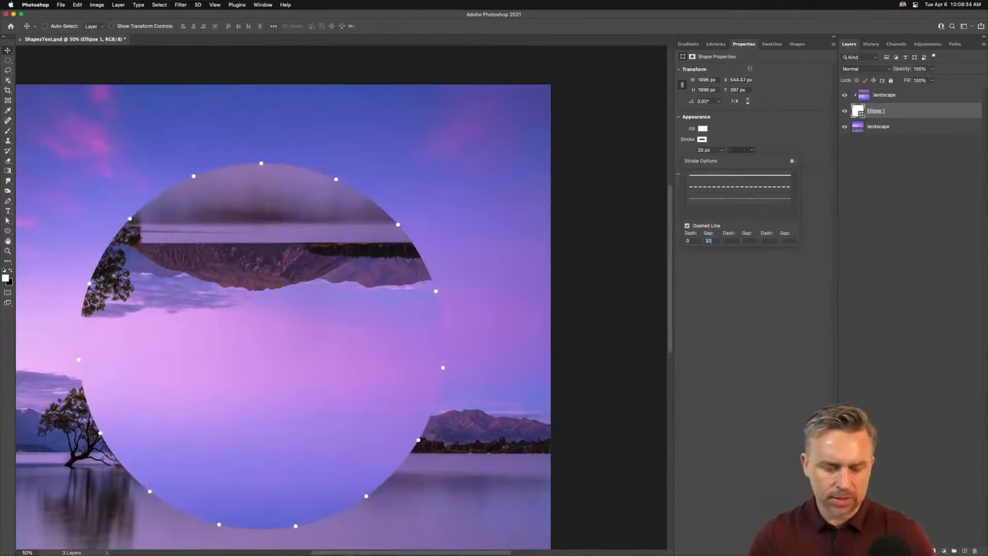
{"action": "left_click", "coordinate": [263, 294]}
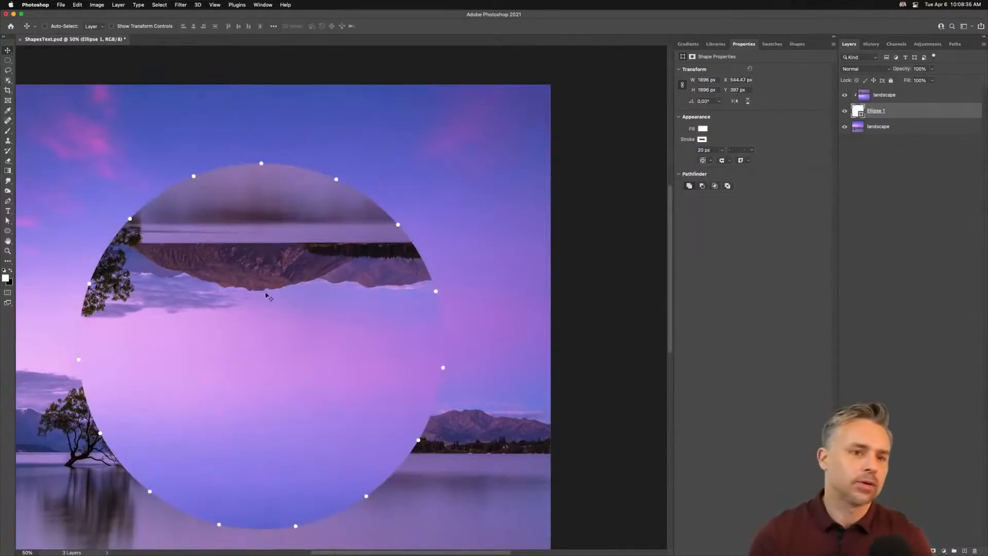
Step: Draw a polygon of about 1130 × 1075 px over the circle, above the landscape copy, with a 20 px stroke
{"action": "left_click_drag", "start_coordinate": [132, 273], "coordinate": [249, 254]}
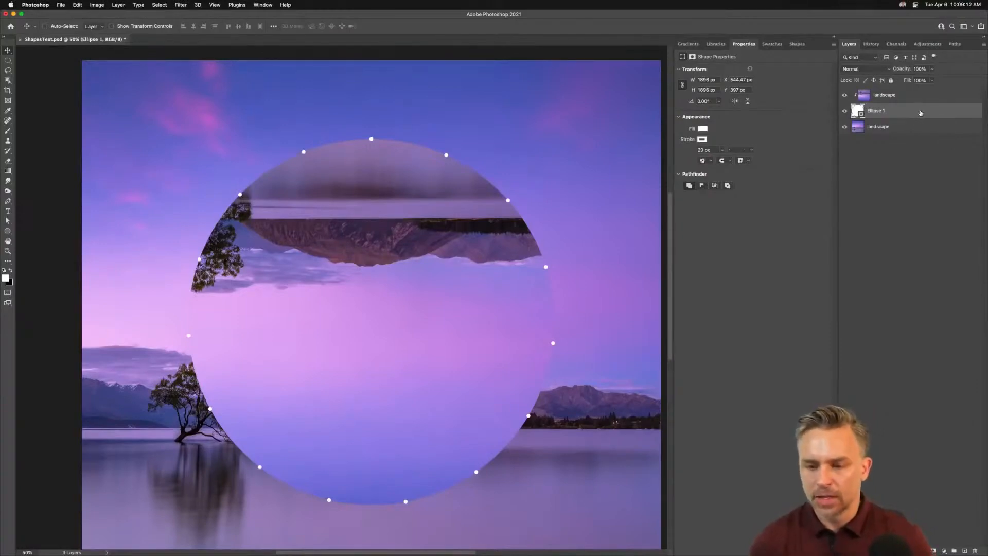
{"action": "left_click", "coordinate": [885, 94]}
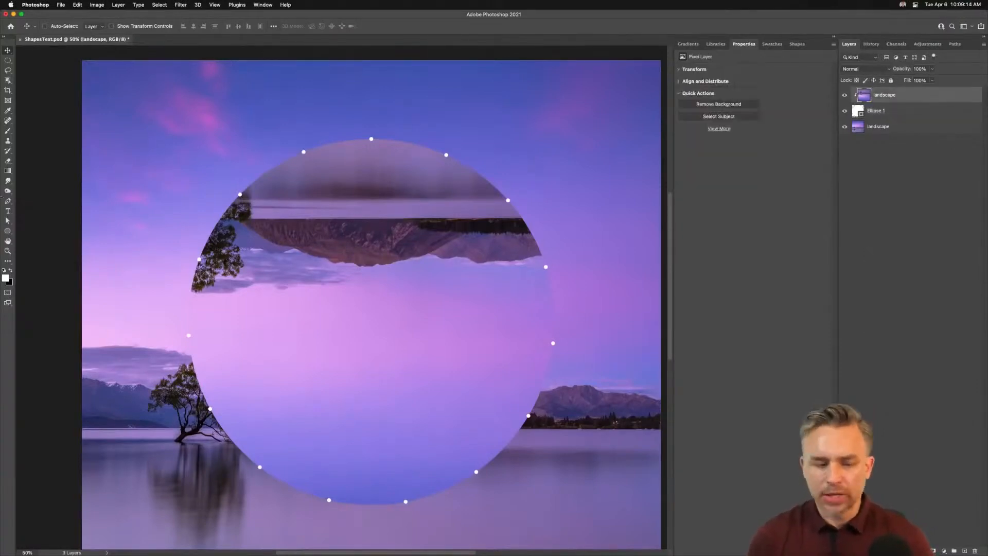
{"action": "left_click", "coordinate": [8, 232]}
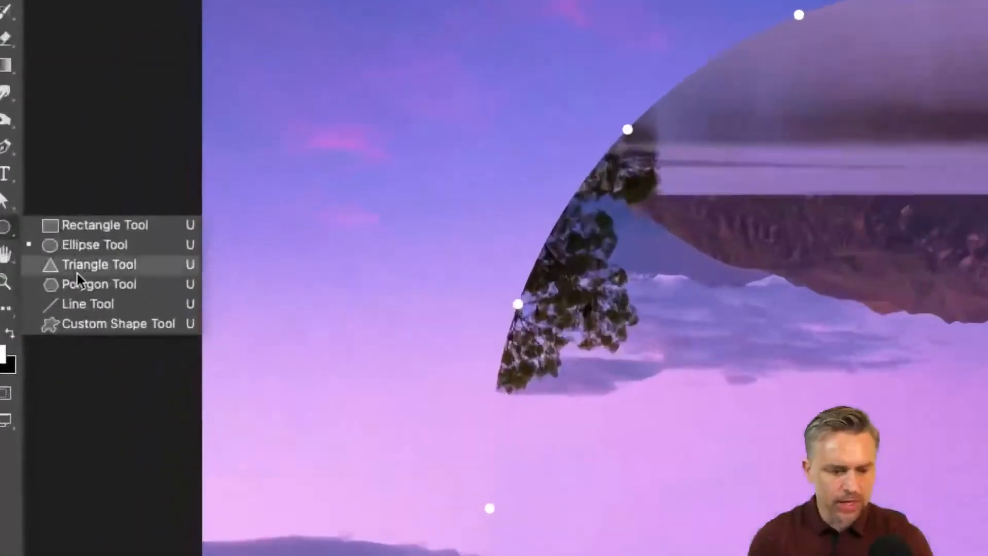
{"action": "left_click", "coordinate": [48, 261]}
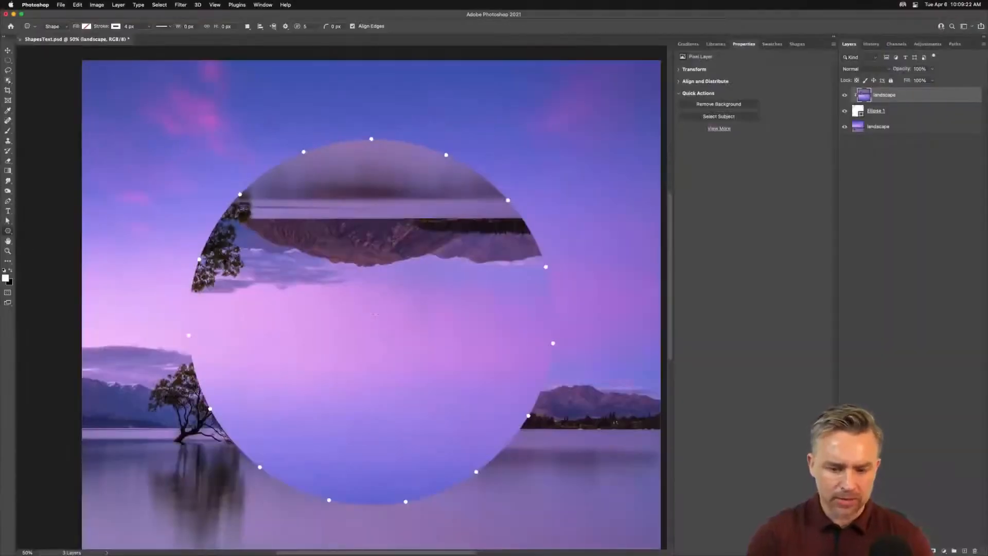
{"action": "left_click_drag", "start_coordinate": [367, 317], "coordinate": [494, 260]}
{"action": "left_click", "coordinate": [703, 150]}
{"action": "type", "text": "20"}
{"action": "key", "text": "Return"}
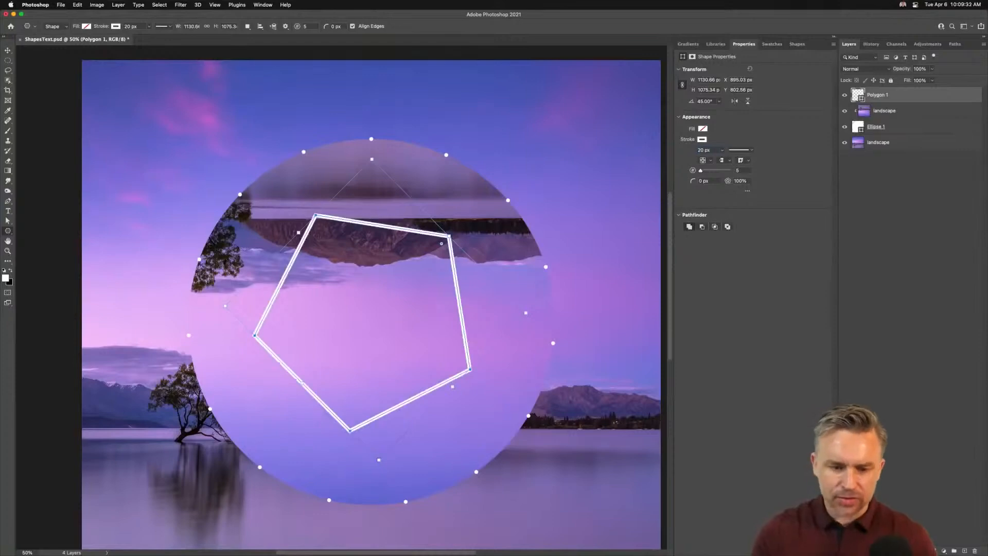
Step: Try a dotted stroke on the polygon, then switch it back to a solid line
{"action": "key", "text": "super+equal"}
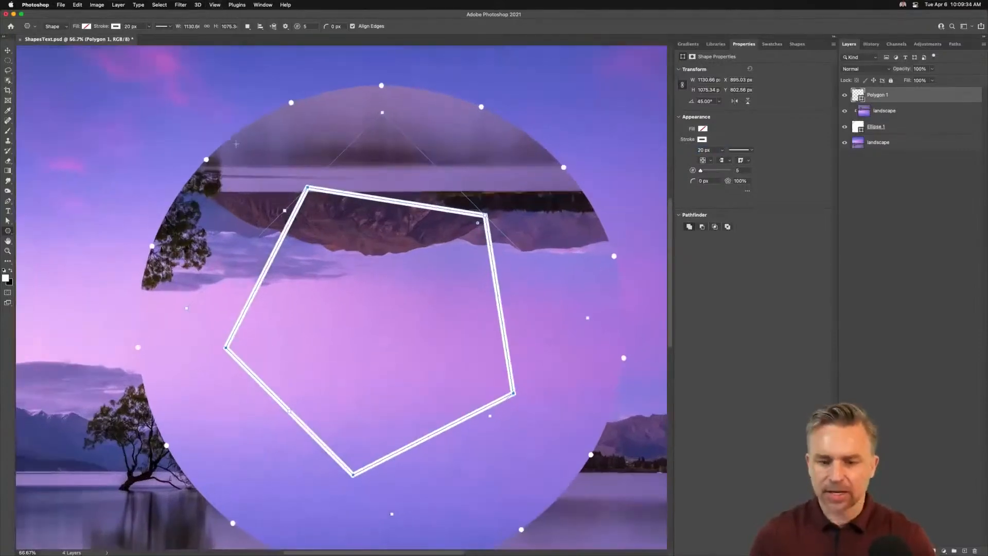
{"action": "left_click", "coordinate": [752, 152]}
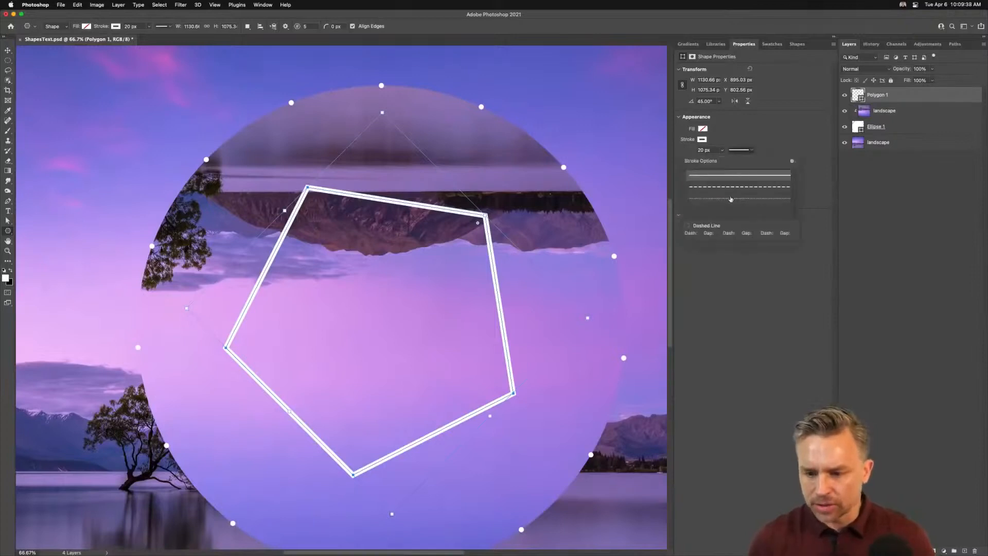
{"action": "left_click", "coordinate": [733, 184]}
{"action": "left_click", "coordinate": [771, 144]}
{"action": "left_click", "coordinate": [741, 150]}
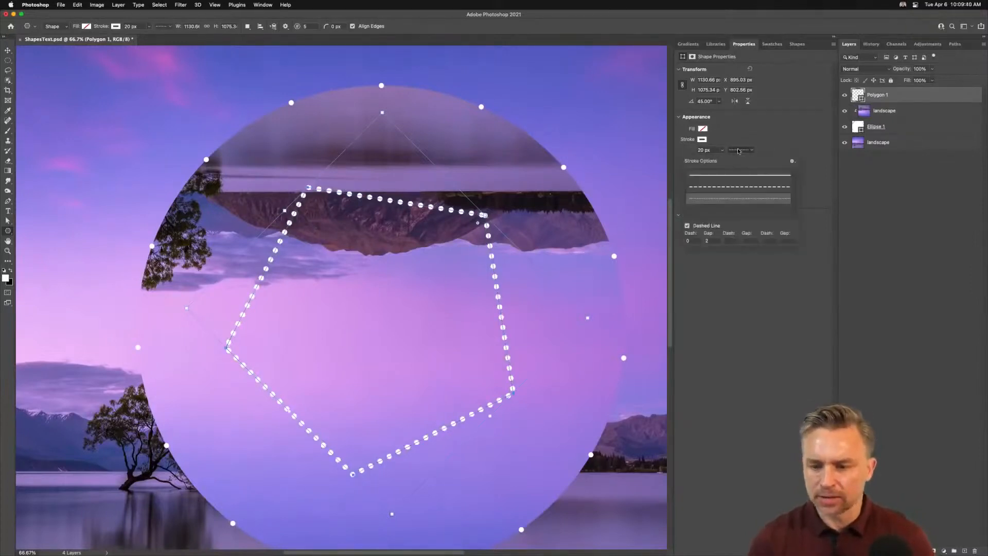
{"action": "left_click", "coordinate": [740, 176]}
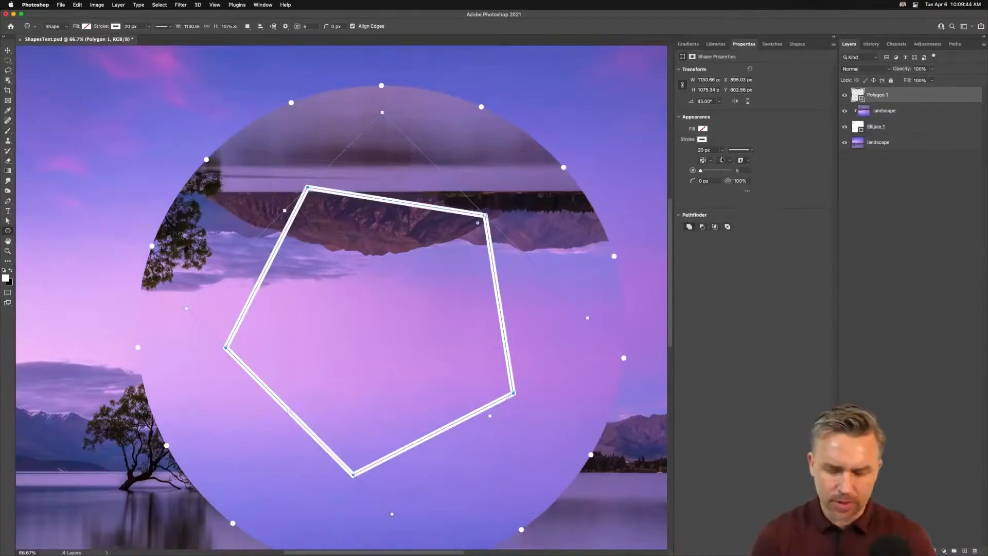
Step: Try several side counts on the polygon, then set it back to 5 sides
{"action": "left_click_drag", "start_coordinate": [701, 170], "coordinate": [706, 172]}
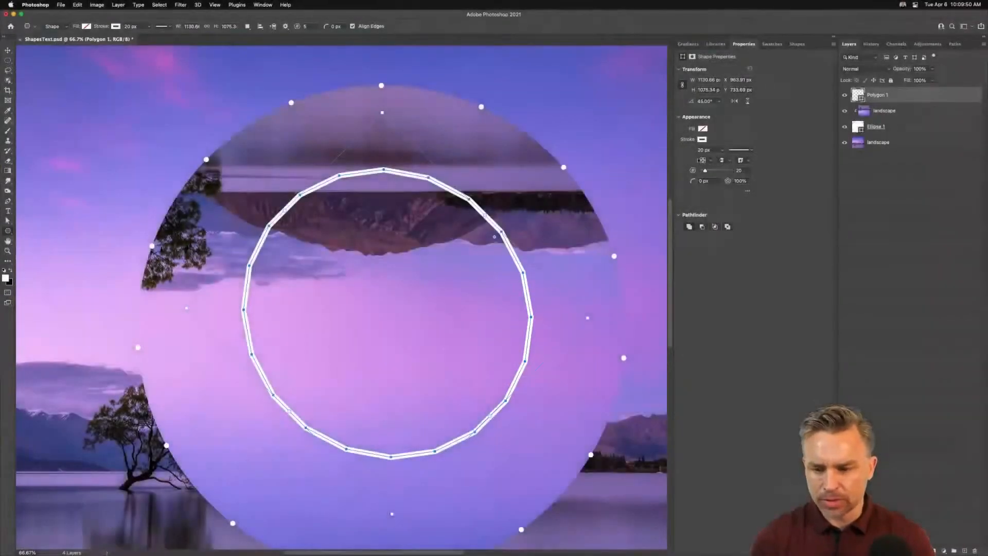
{"action": "left_click_drag", "start_coordinate": [706, 171], "coordinate": [732, 171]}
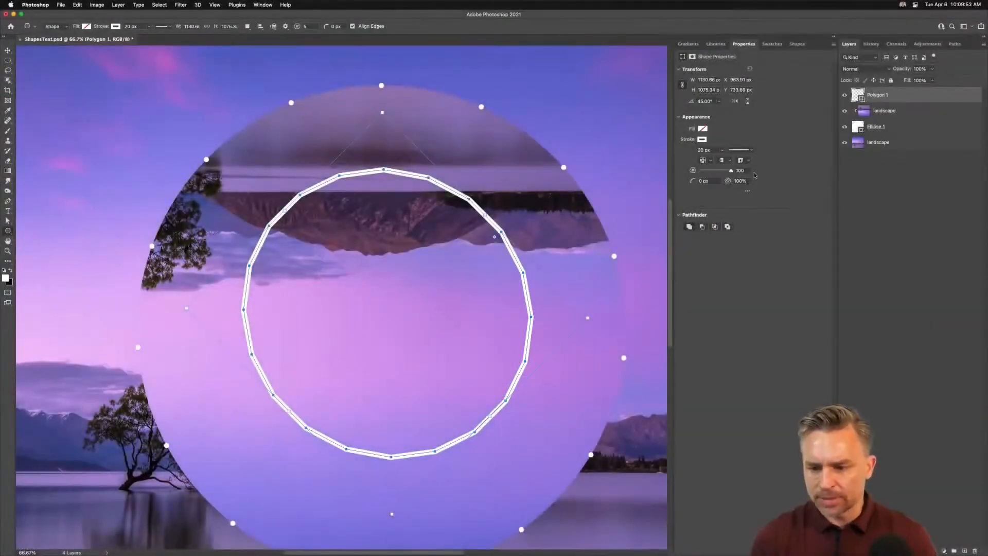
{"action": "left_click", "coordinate": [704, 172]}
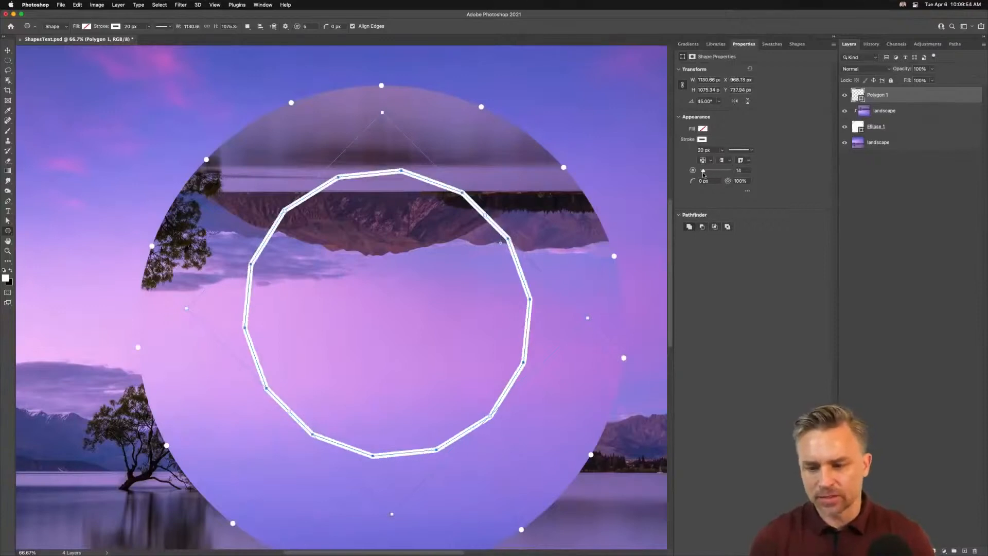
{"action": "left_click", "coordinate": [701, 171]}
{"action": "left_click_drag", "start_coordinate": [701, 171], "coordinate": [701, 172]}
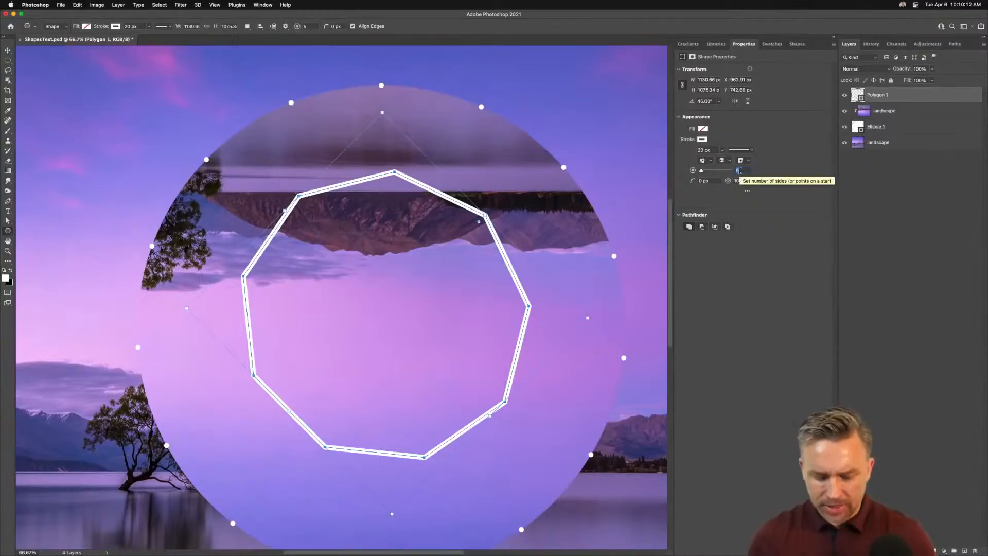
{"action": "type", "text": "5"}
{"action": "key", "text": "Tab"}
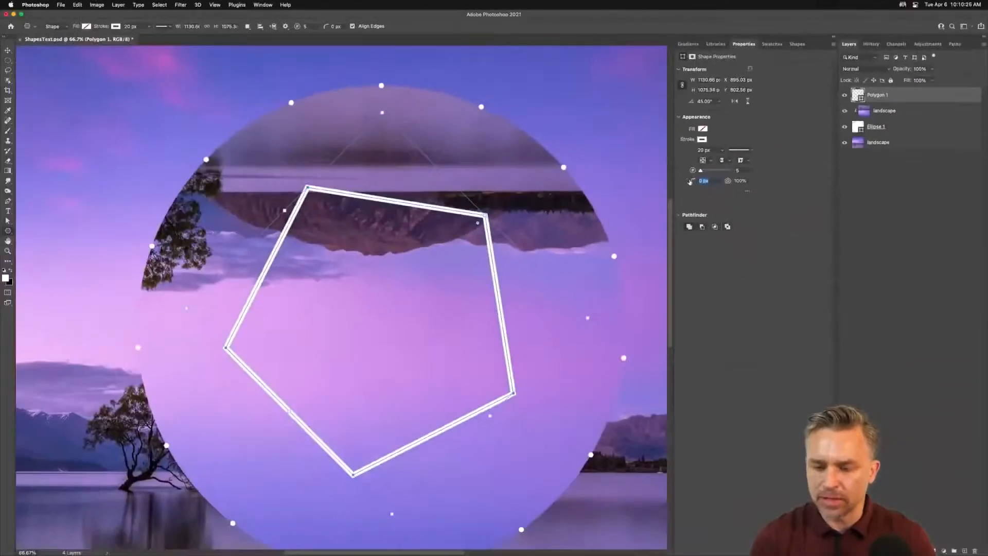
Step: Round the polygon's corners by increasing its corner radius
{"action": "left_click_drag", "start_coordinate": [629, 308], "coordinate": [637, 297]}
{"action": "left_click_drag", "start_coordinate": [697, 181], "coordinate": [697, 182]}
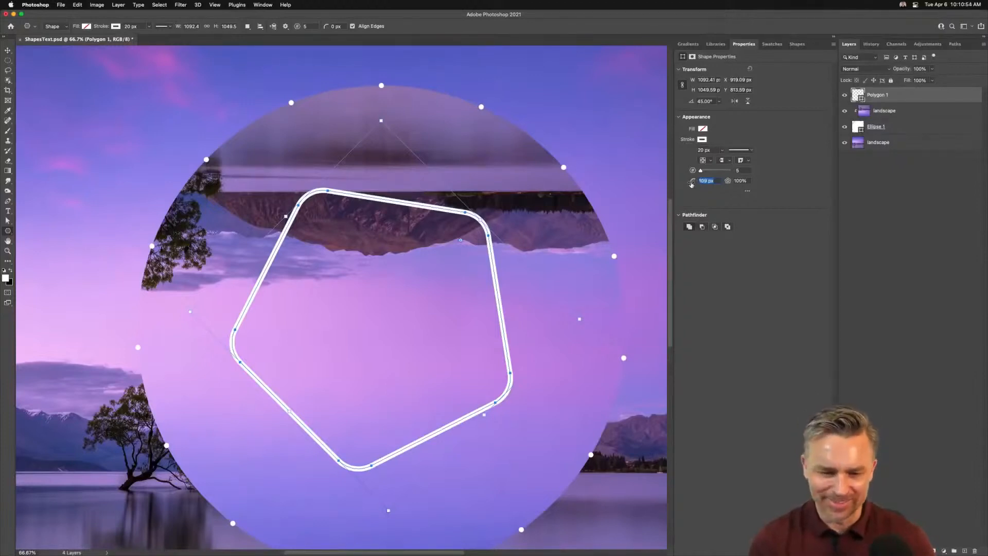
Step: Duplicate the polygon layer and set the copy's corner radius to 0 px
{"action": "left_click", "coordinate": [899, 100]}
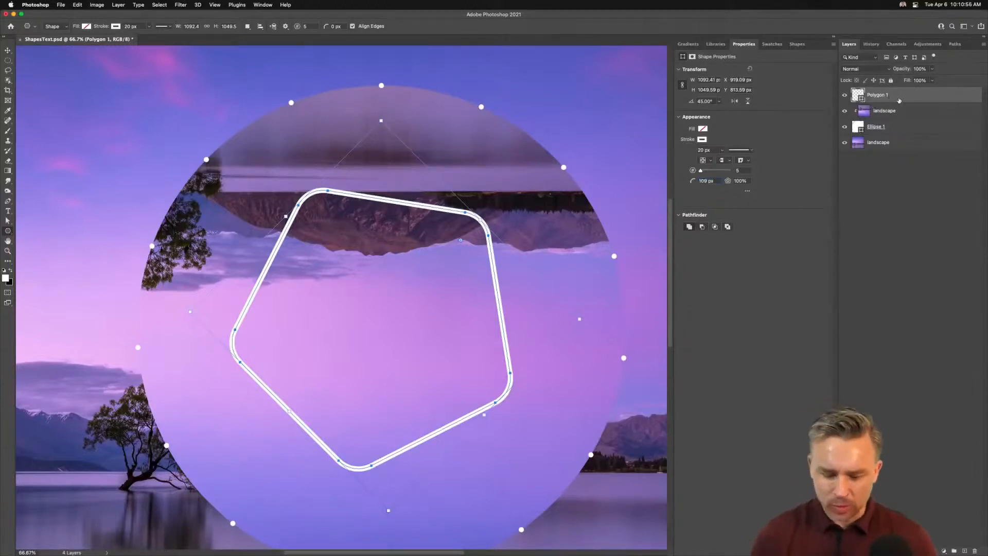
{"action": "key", "text": "super+j"}
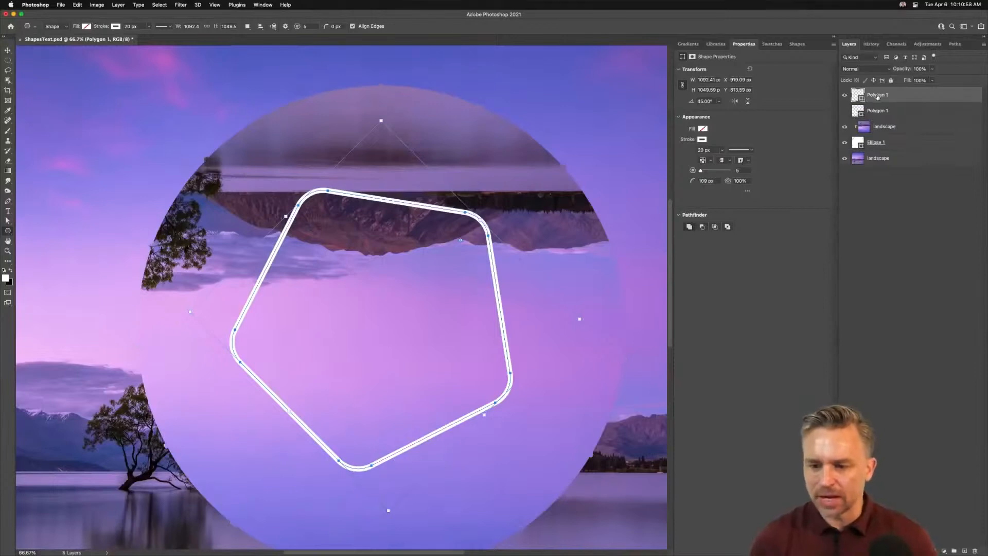
{"action": "left_click_drag", "start_coordinate": [716, 181], "coordinate": [699, 181]}
{"action": "type", "text": "0"}
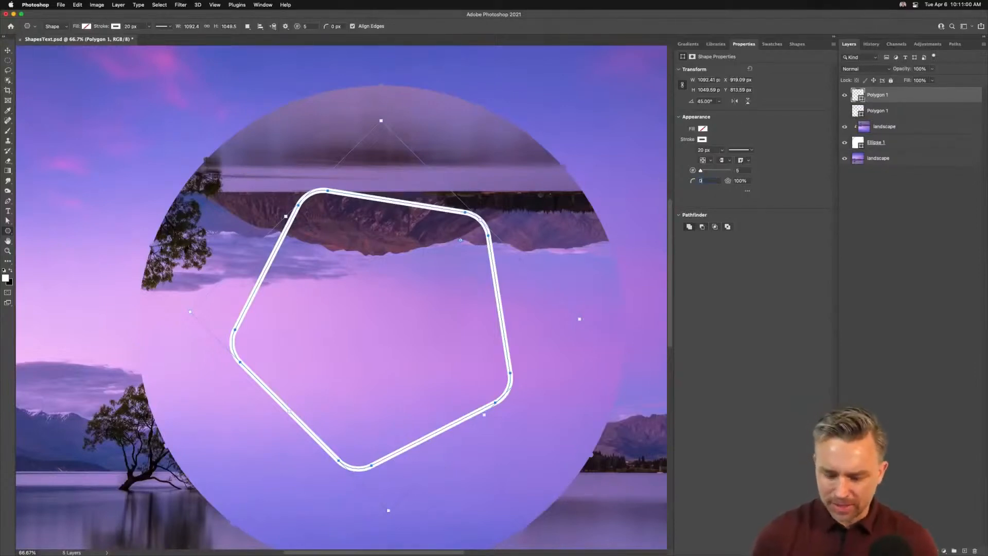
{"action": "key", "text": "Return"}
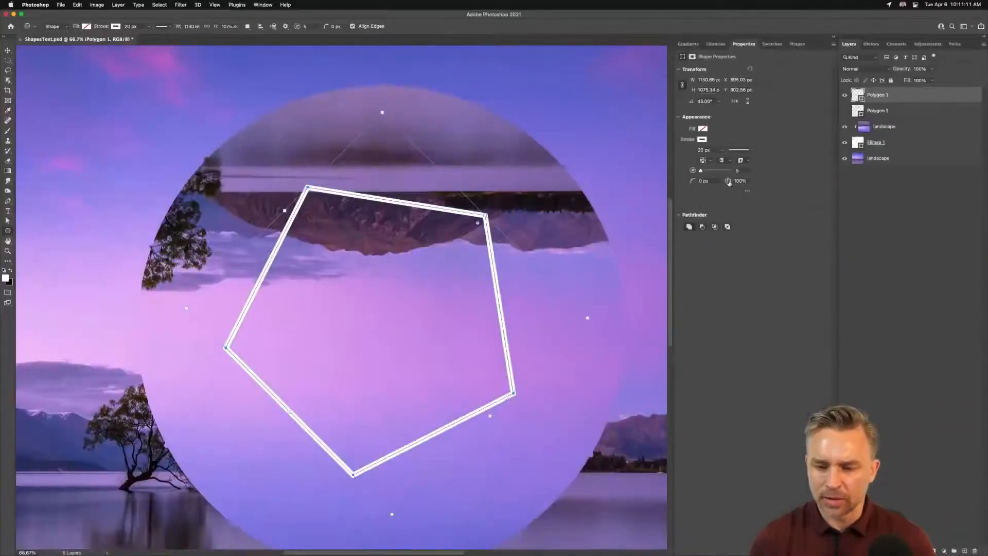
Step: Turn the polygon copy into a star with about 41% indent and set it to 20 sides
{"action": "left_click_drag", "start_coordinate": [729, 182], "coordinate": [708, 182]}
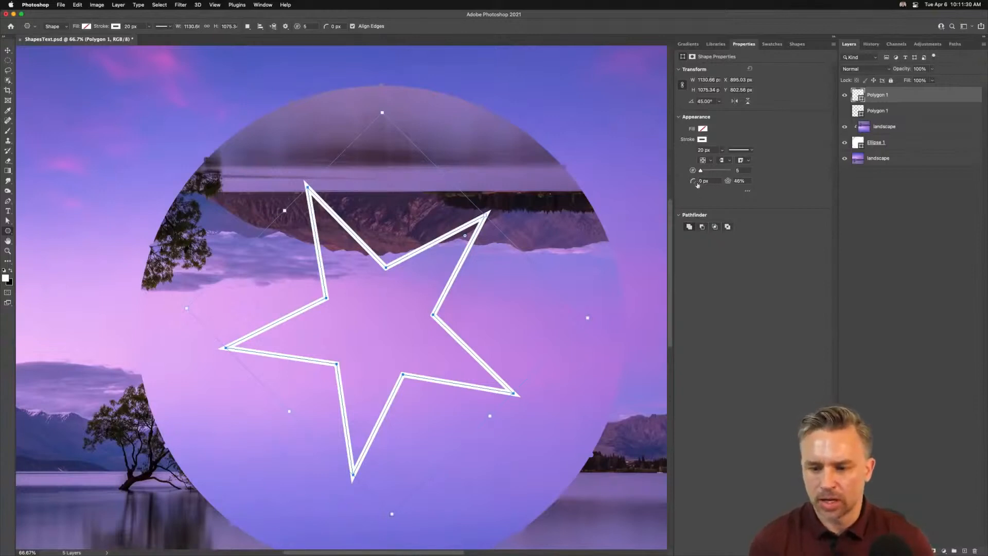
{"action": "left_click_drag", "start_coordinate": [729, 184], "coordinate": [727, 184]}
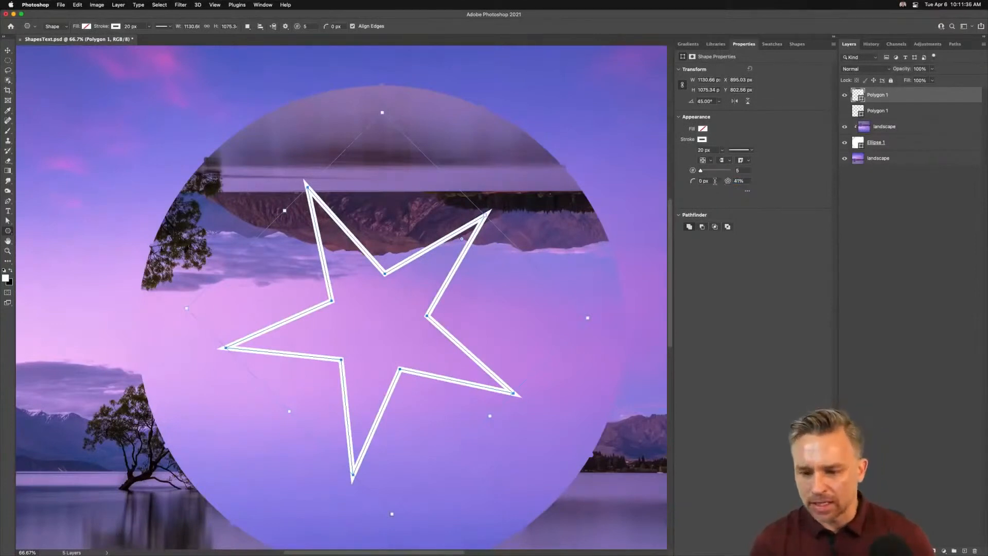
{"action": "type", "text": "20"}
{"action": "key", "text": "Return"}
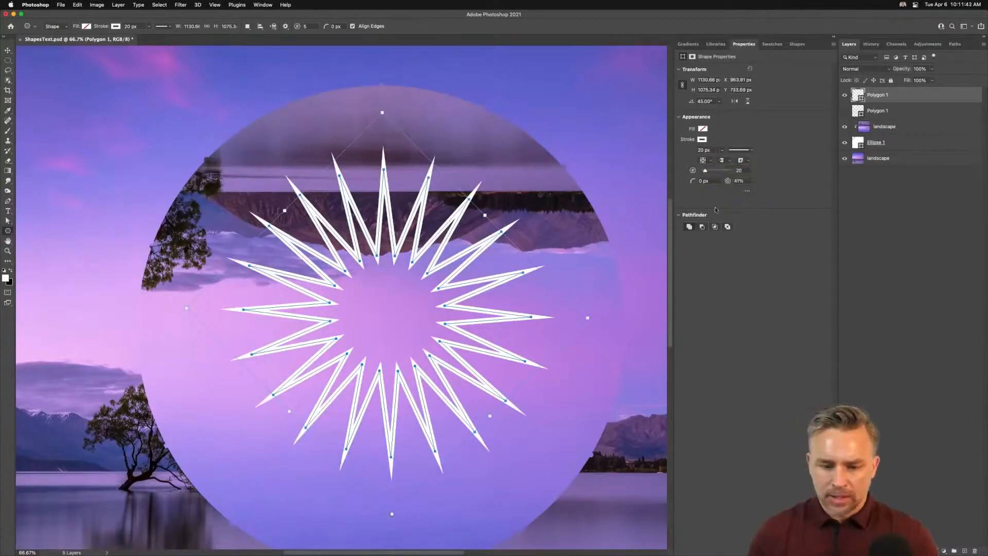
Step: Enlarge the star to about 2070 × 1970 px and set its star indent to 10%
{"action": "left_click_drag", "start_coordinate": [187, 308], "coordinate": [32, 280]}
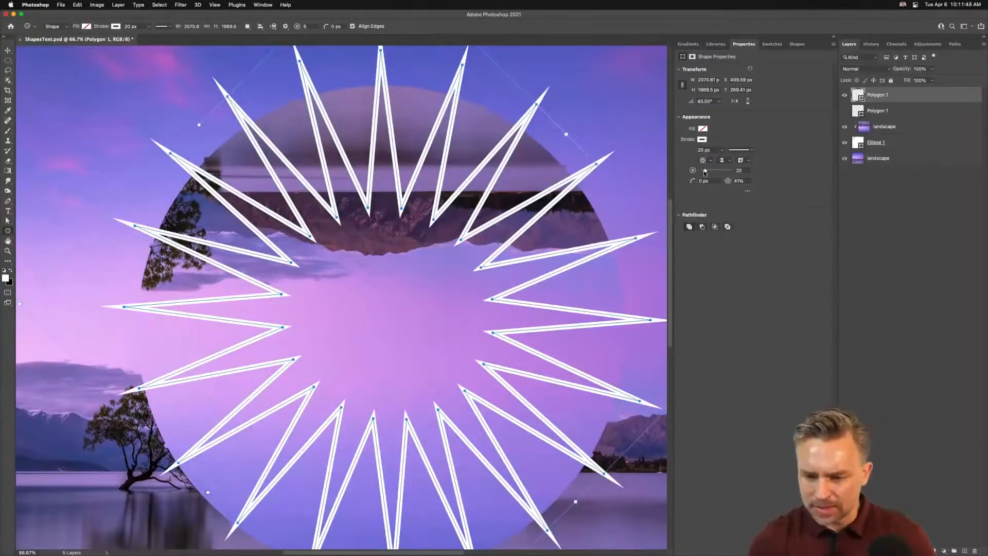
{"action": "left_click_drag", "start_coordinate": [727, 181], "coordinate": [717, 181]}
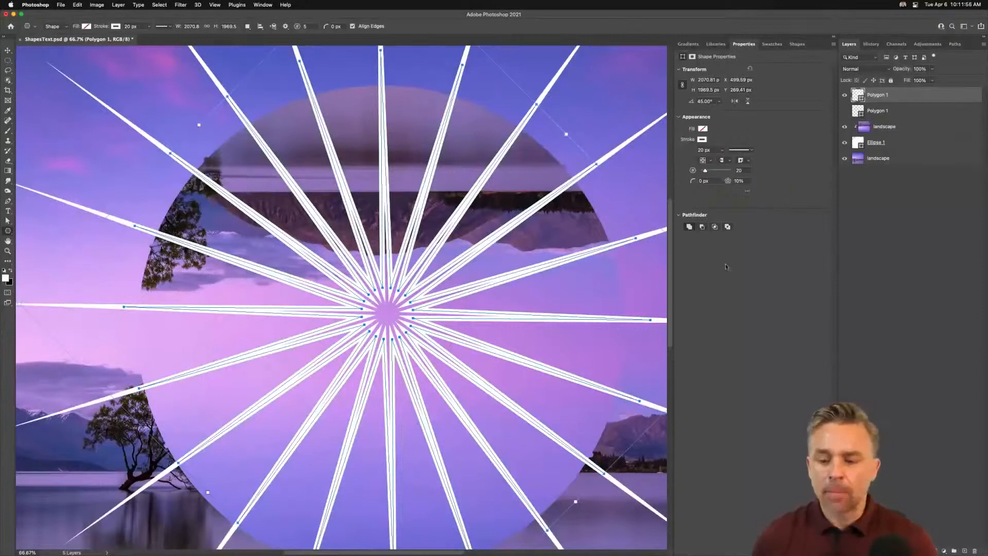
{"action": "key", "text": "Return"}
{"action": "left_click", "coordinate": [6, 51]}
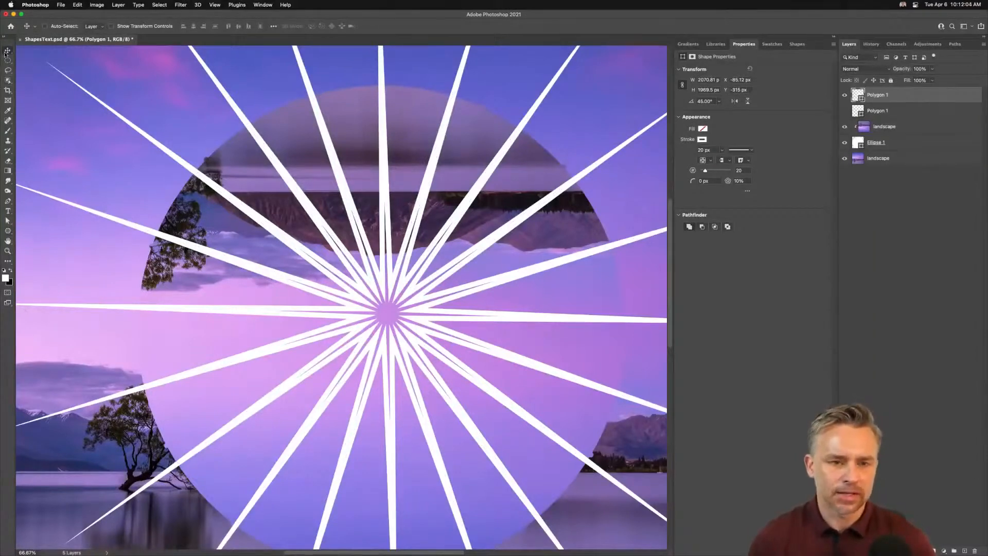
Step: Move the star copy down one layer and nudge its position on the canvas
{"action": "key", "text": "super"}
{"action": "key", "text": "super+bracketleft"}
{"action": "key", "text": "super+minus"}
{"action": "key", "text": "super+minus"}
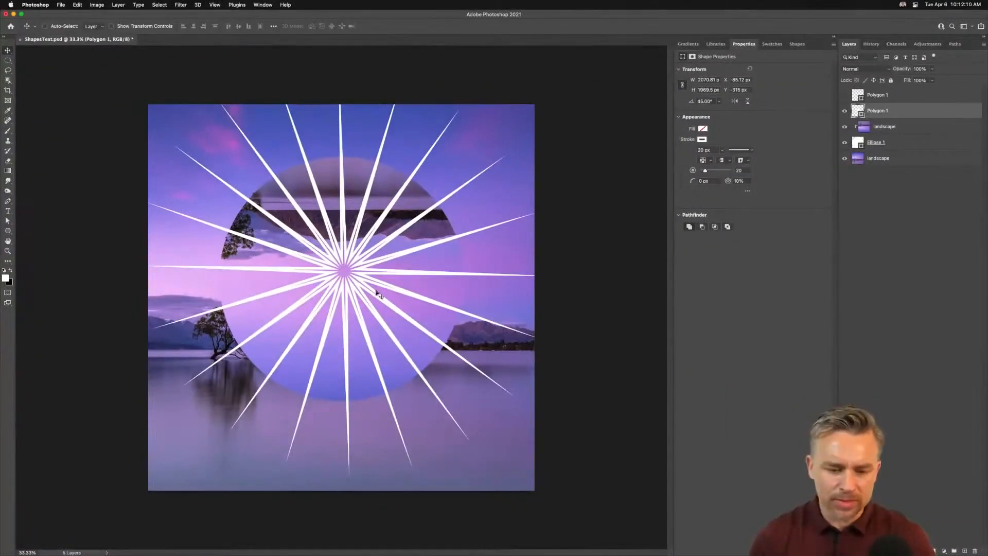
{"action": "left_click_drag", "start_coordinate": [369, 268], "coordinate": [366, 278]}
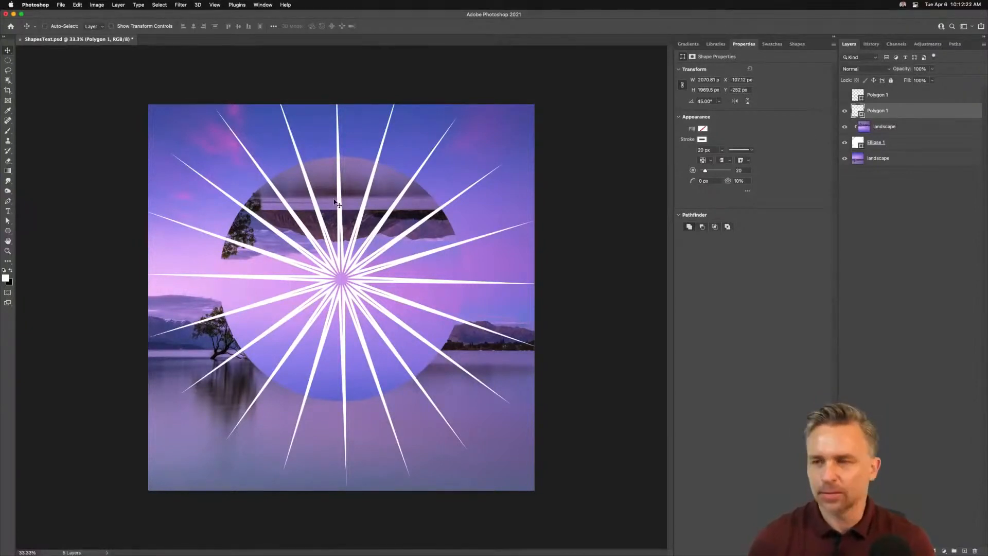
Step: Move the star layer below the circle layer in the layer stack
{"action": "left_click_drag", "start_coordinate": [908, 111], "coordinate": [908, 159]}
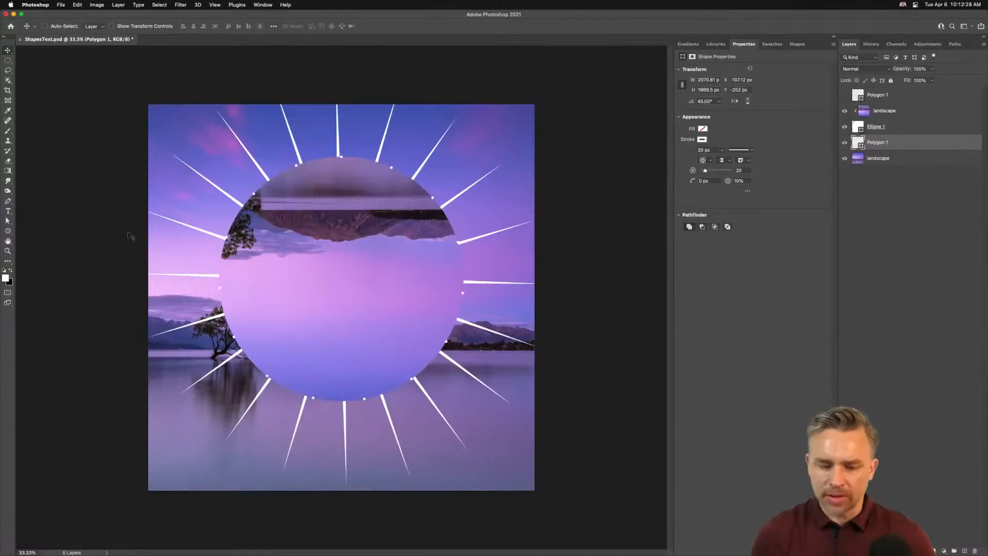
{"action": "left_click_drag", "start_coordinate": [200, 232], "coordinate": [198, 231]}
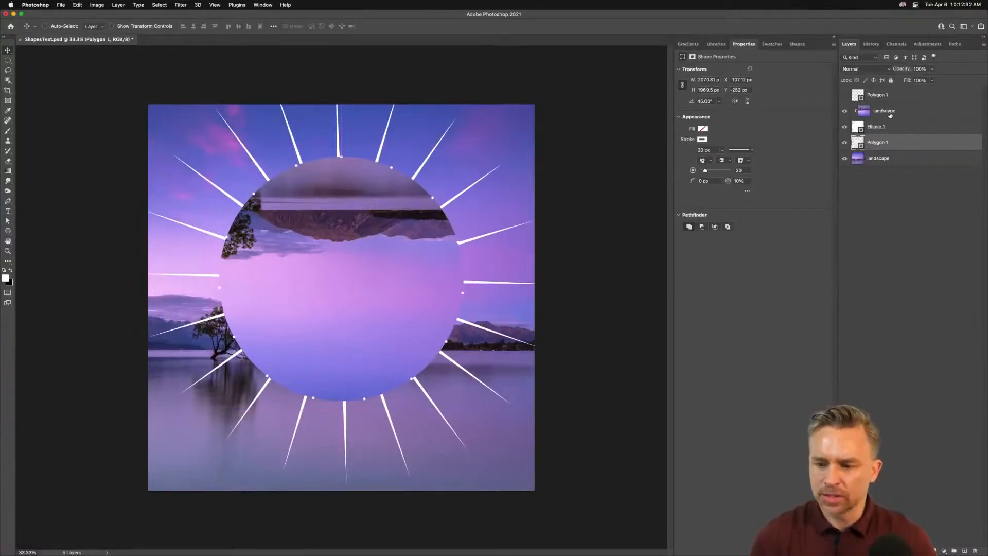
Step: Select the circle together with the star, scale both down, and move them up above the mountains
{"action": "left_click", "coordinate": [900, 129], "text": "shift"}
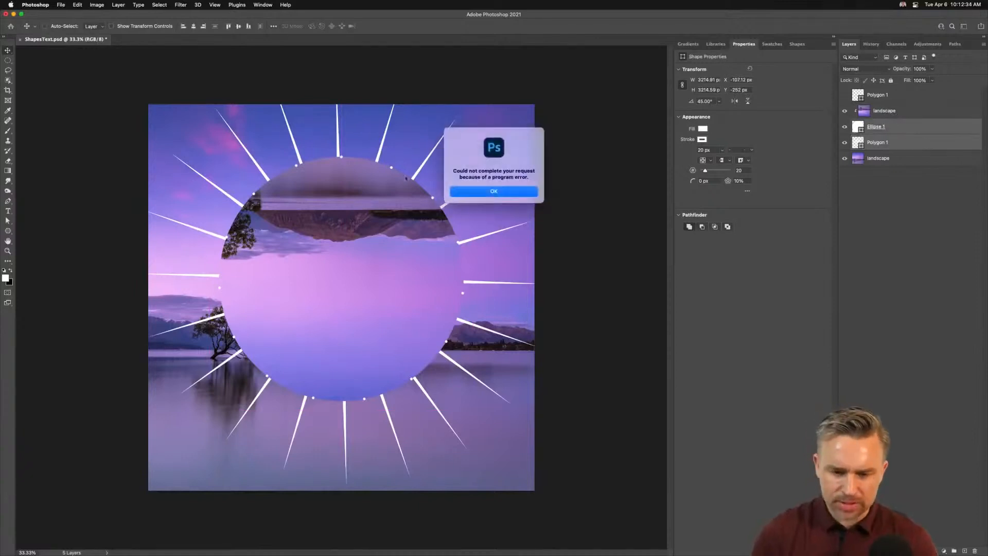
{"action": "left_click", "coordinate": [484, 191]}
{"action": "key", "text": "super+t"}
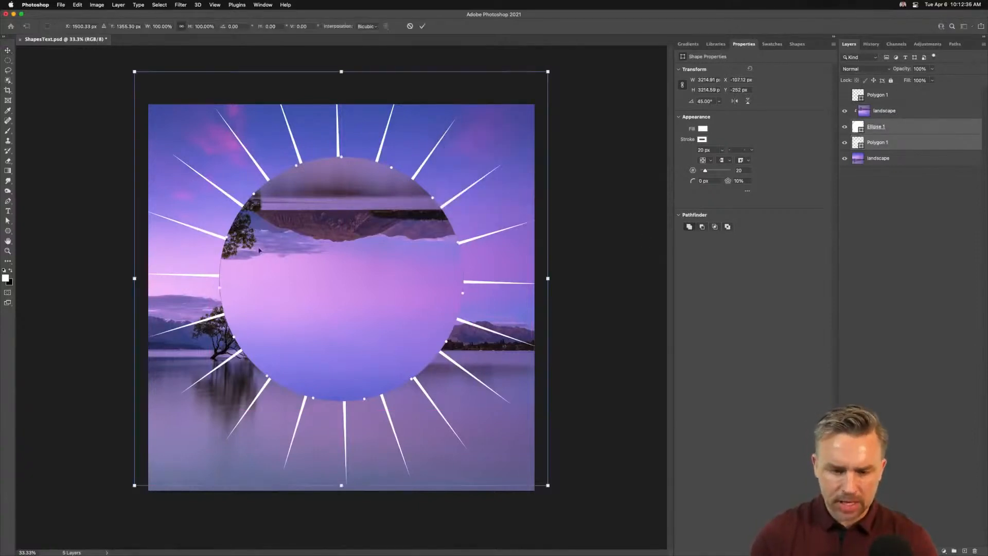
{"action": "left_click_drag", "start_coordinate": [134, 72], "coordinate": [222, 196]}
{"action": "key", "text": "Return"}
{"action": "left_click_drag", "start_coordinate": [319, 298], "coordinate": [314, 249]}
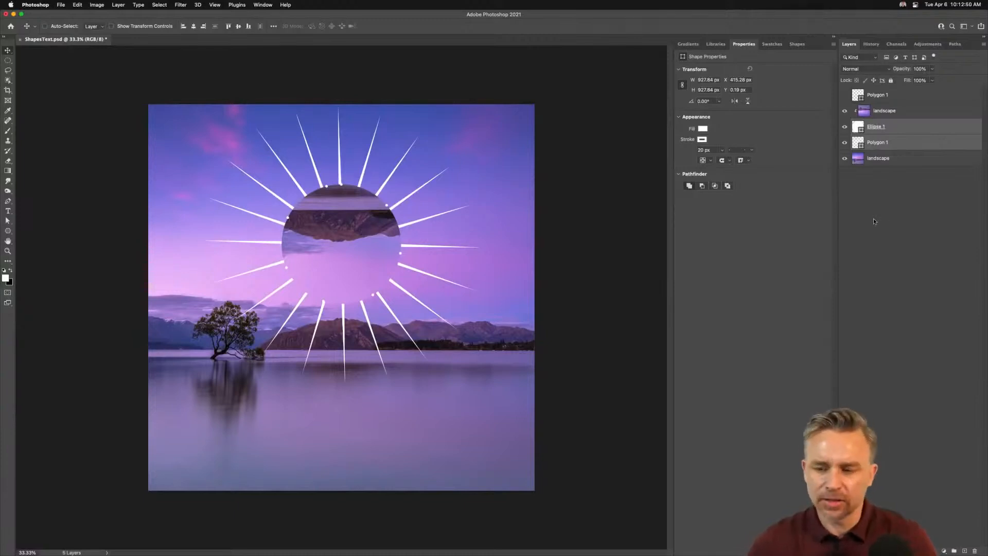
Step: Select the original polygon layer and open the Shapes panel, widening it to browse the shapes
{"action": "left_click", "coordinate": [877, 96]}
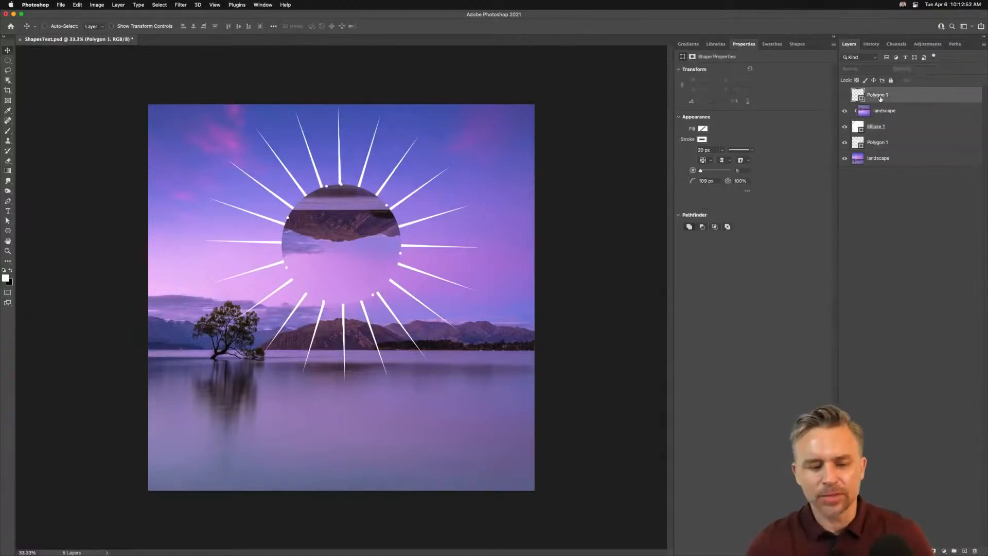
{"action": "key", "text": "super+plus"}
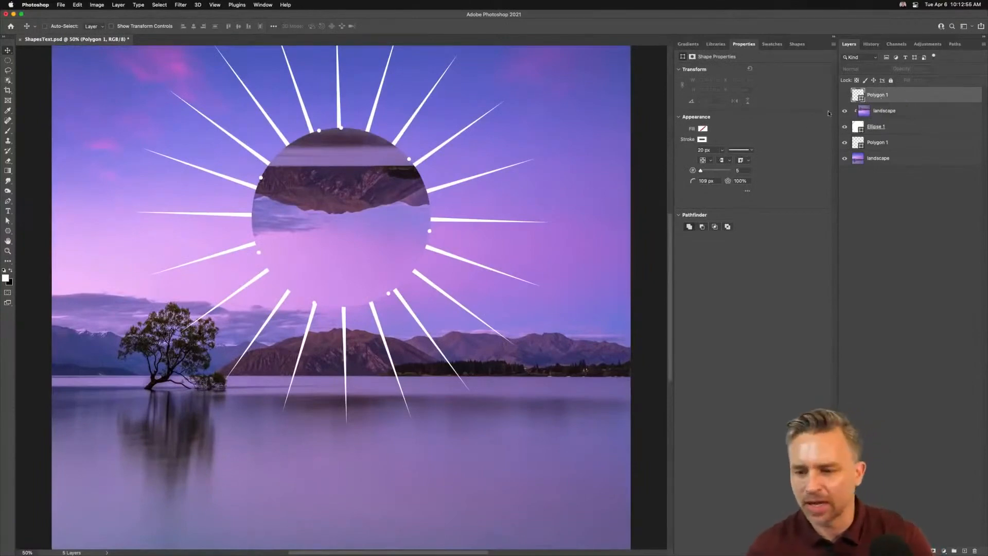
{"action": "left_click", "coordinate": [4, 233]}
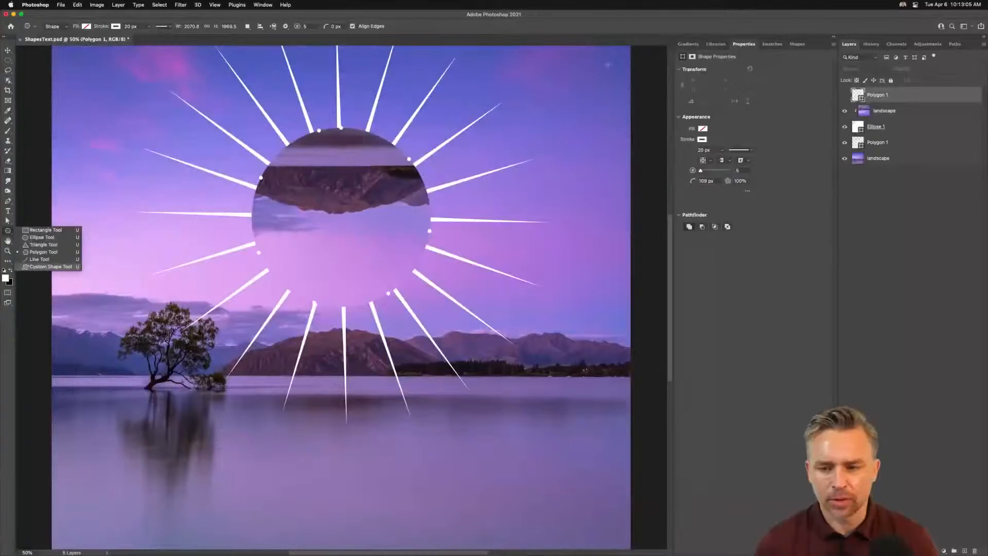
{"action": "left_click", "coordinate": [650, 39]}
{"action": "left_click", "coordinate": [798, 44]}
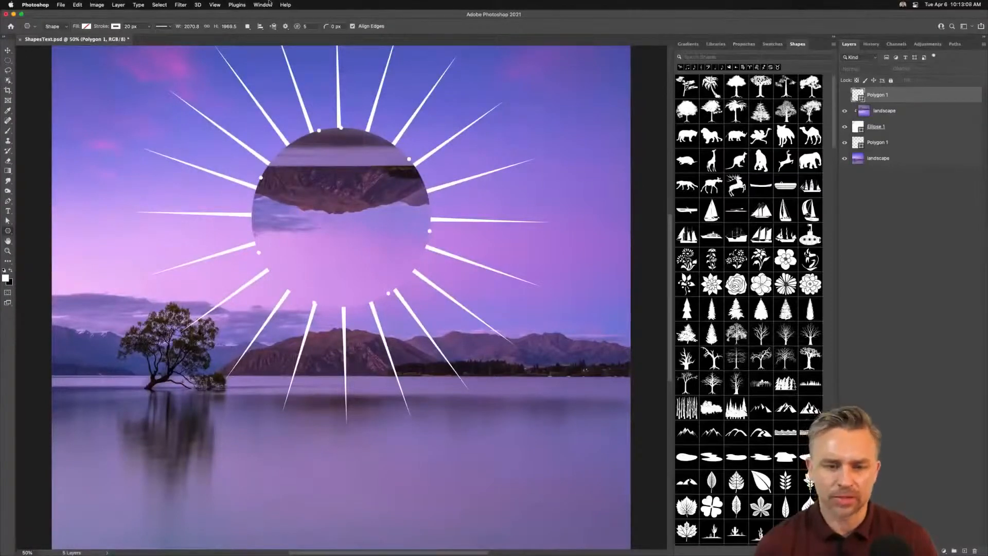
{"action": "left_click_drag", "start_coordinate": [673, 85], "coordinate": [545, 88]}
{"action": "scroll", "coordinate": [647, 149], "scroll_direction": "down", "scroll_amount": 5}
{"action": "scroll", "coordinate": [647, 149], "scroll_direction": "up", "scroll_amount": 5}
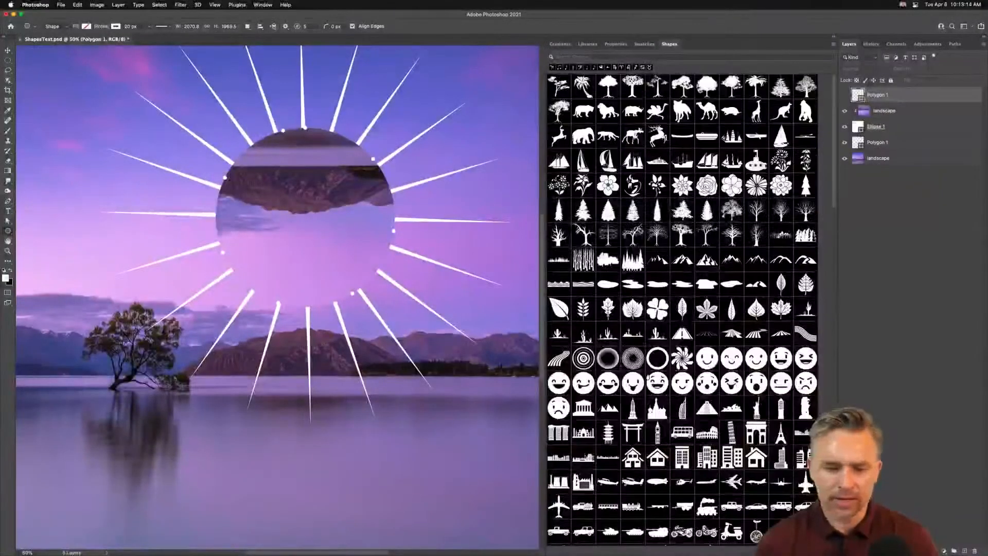
{"action": "scroll", "coordinate": [391, 247], "scroll_direction": "up", "scroll_amount": 2}
Step: Switch to the Custom Shape Tool and open an enlarged shape picker
{"action": "left_click", "coordinate": [8, 232]}
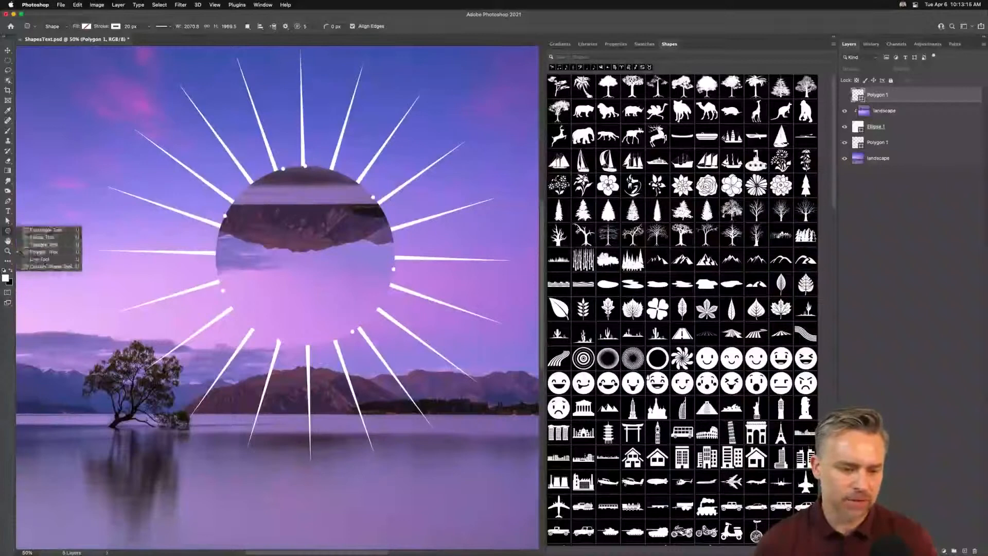
{"action": "left_click", "coordinate": [38, 271]}
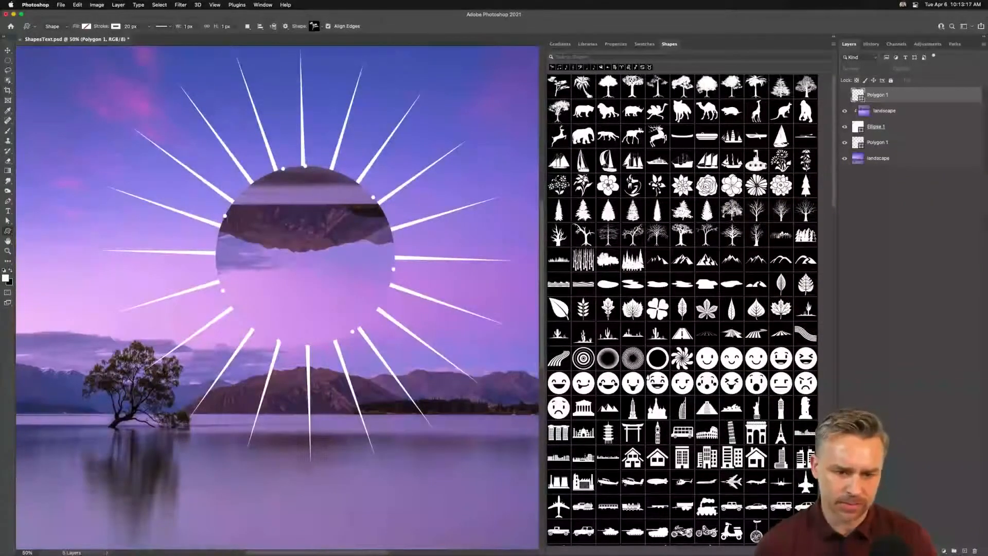
{"action": "left_click", "coordinate": [322, 28]}
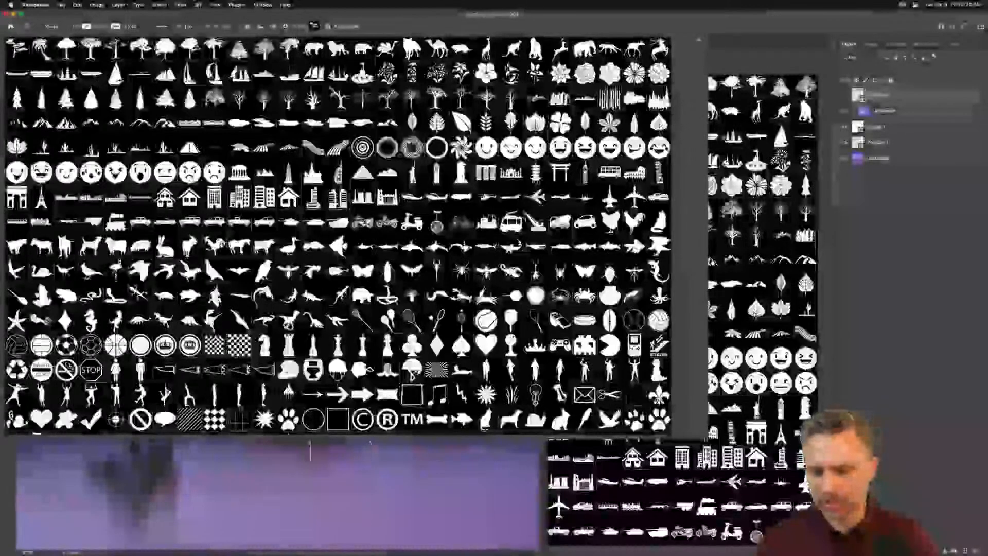
{"action": "left_click_drag", "start_coordinate": [668, 434], "coordinate": [458, 488]}
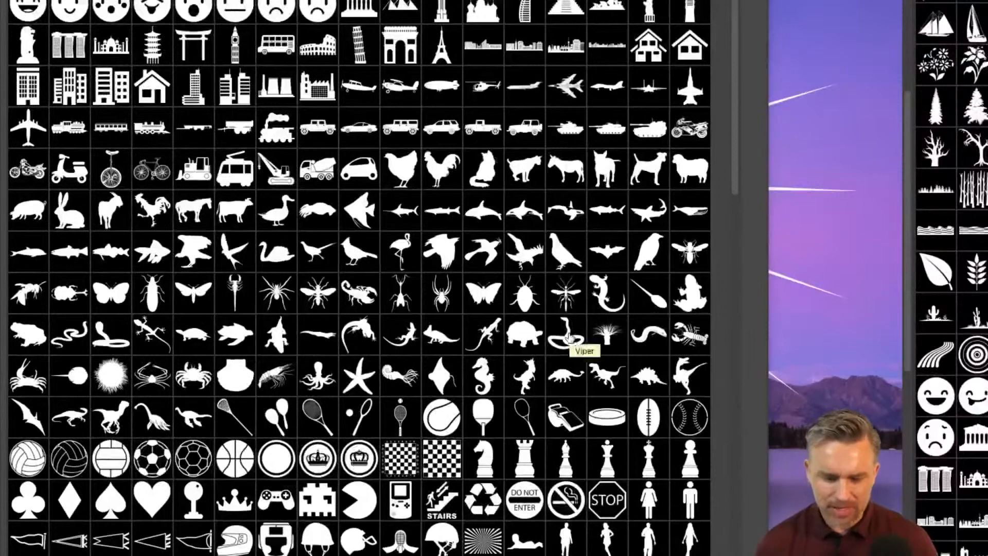
{"action": "left_click_drag", "start_coordinate": [474, 290], "coordinate": [826, 256]}
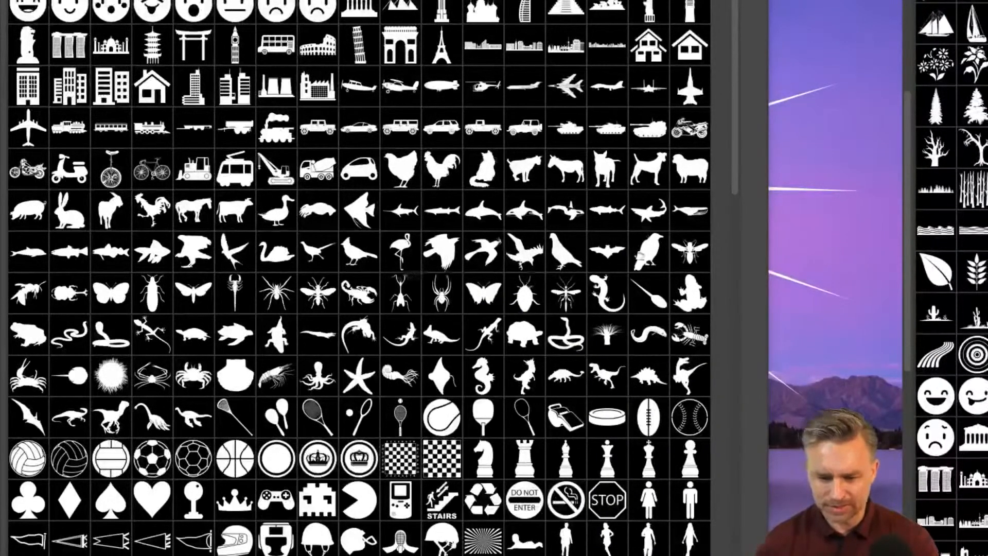
Step: Create a cedar tree custom shape, scale it to about 876 px, then delete it
{"action": "left_click", "coordinate": [446, 293]}
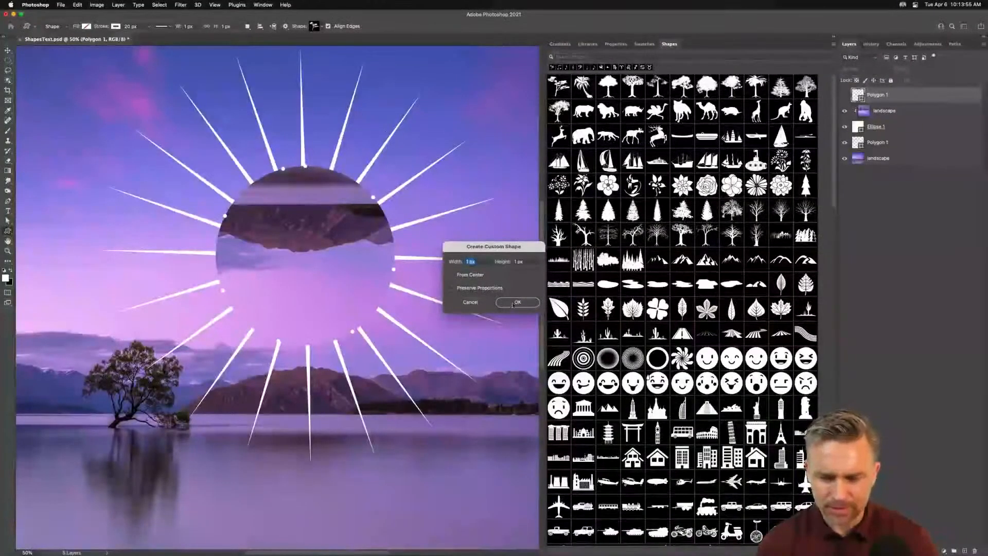
{"action": "left_click", "coordinate": [517, 303]}
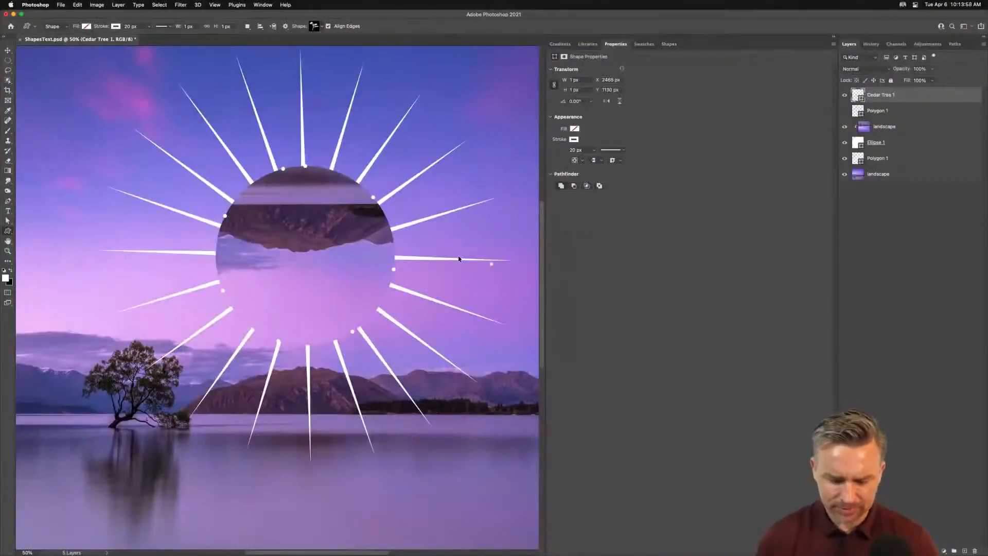
{"action": "key", "text": "super+t"}
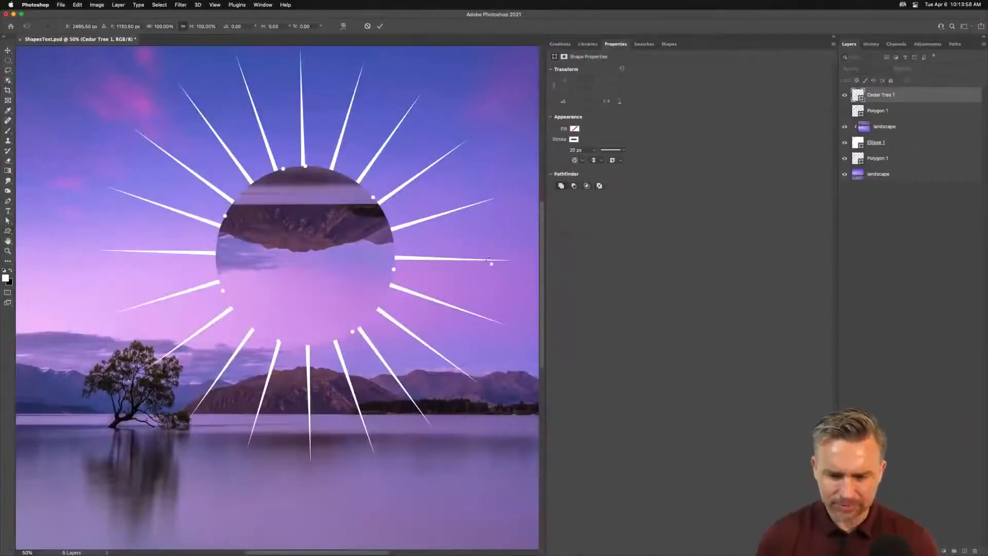
{"action": "left_click_drag", "start_coordinate": [490, 264], "coordinate": [323, 96]}
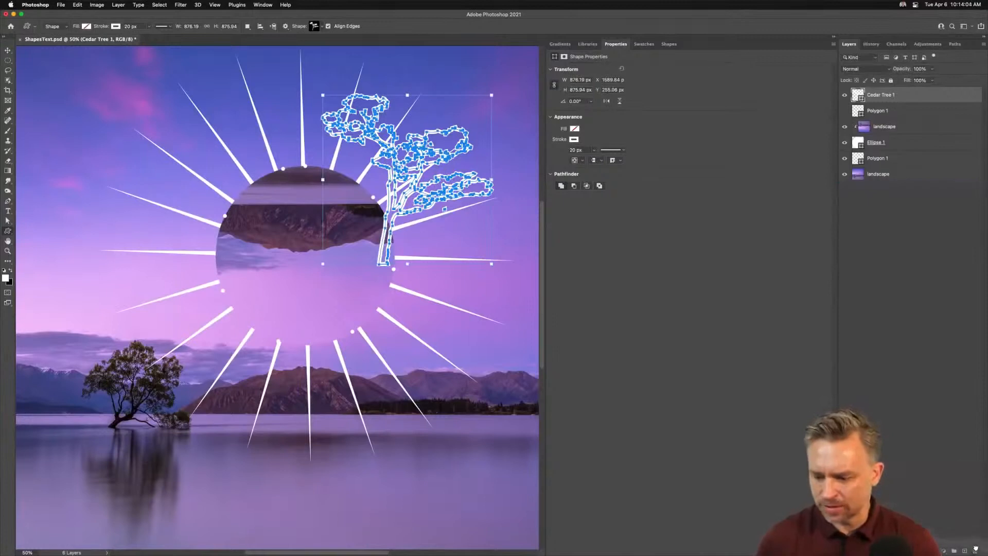
{"action": "key", "text": "BackSpace"}
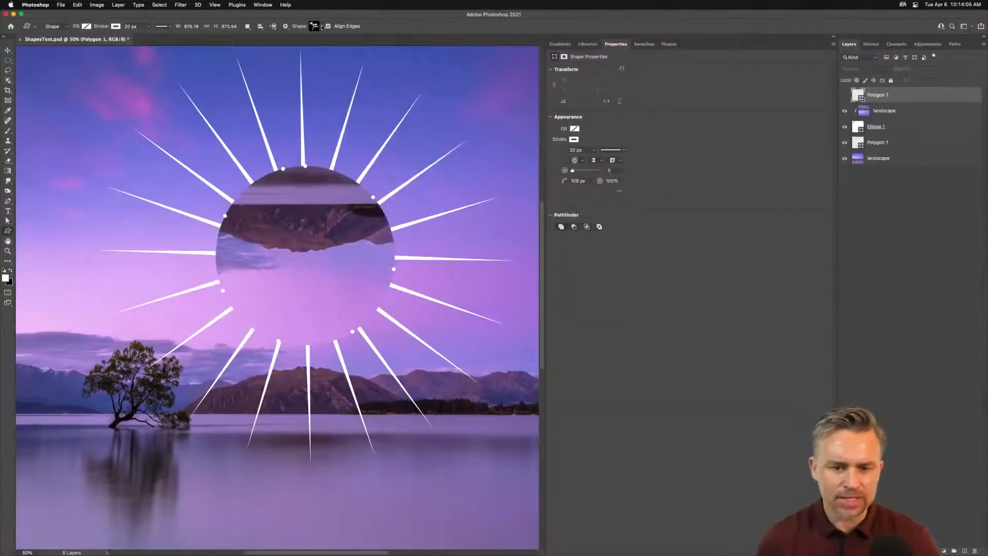
Step: Pick the scorpion shape from the custom shape picker
{"action": "left_click", "coordinate": [322, 26]}
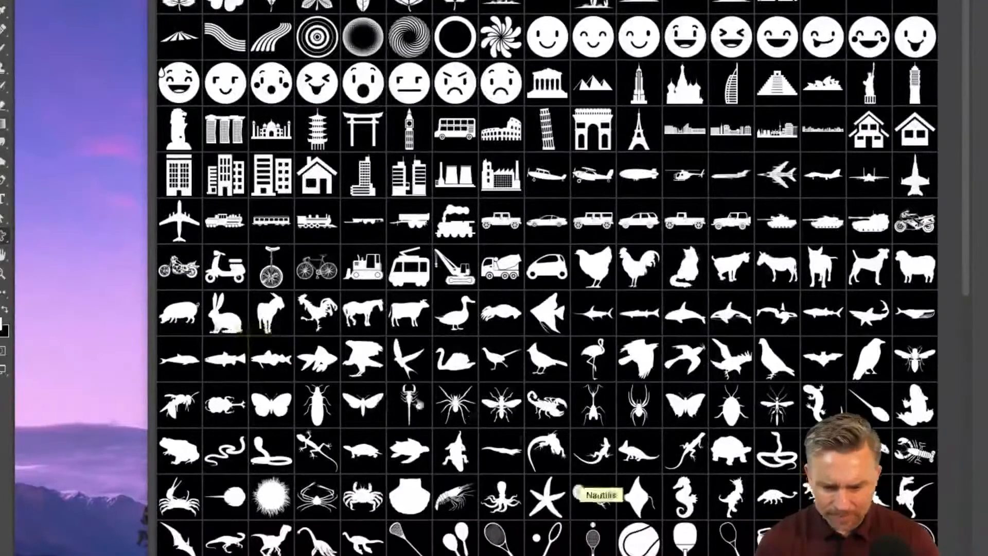
{"action": "left_click_drag", "start_coordinate": [492, 410], "coordinate": [123, 265]}
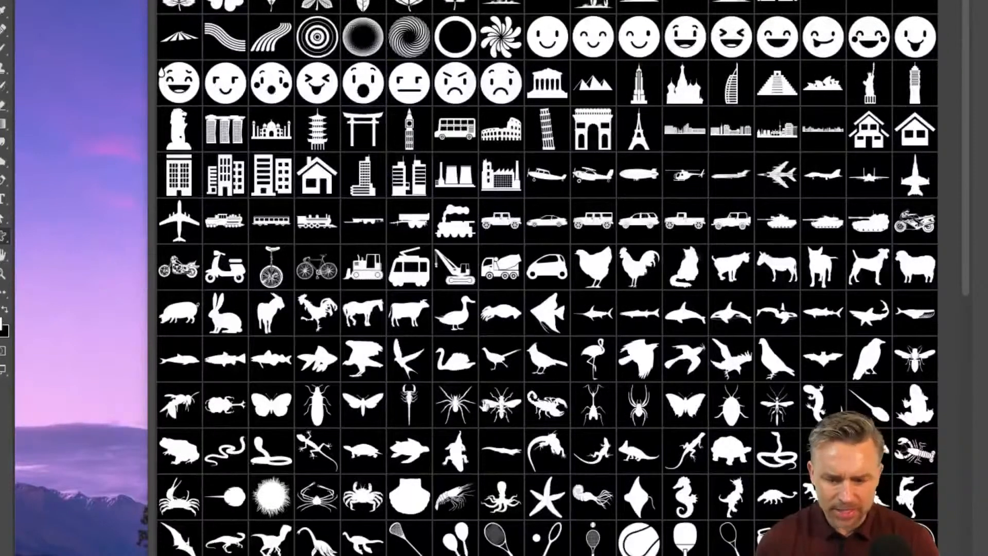
{"action": "left_click", "coordinate": [503, 411]}
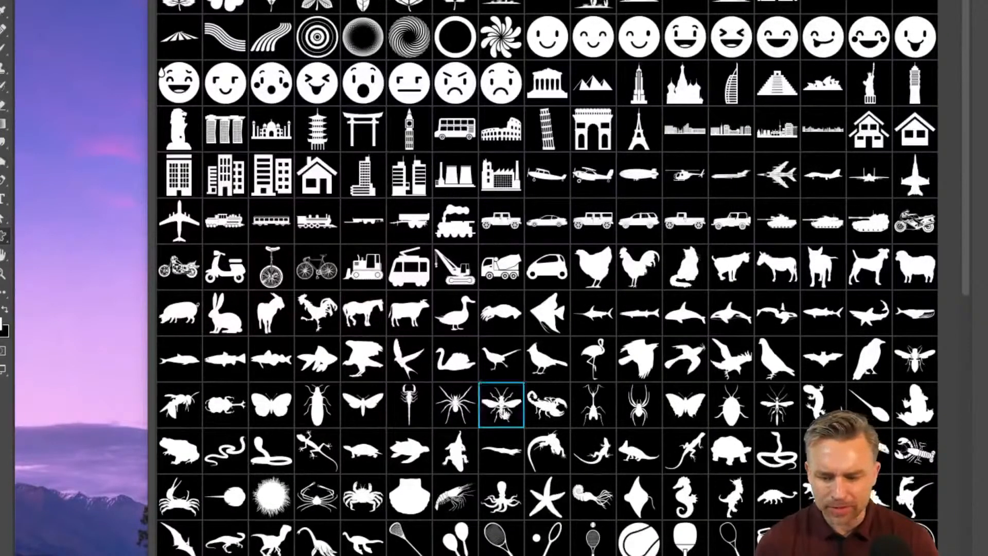
{"action": "left_click", "coordinate": [546, 409]}
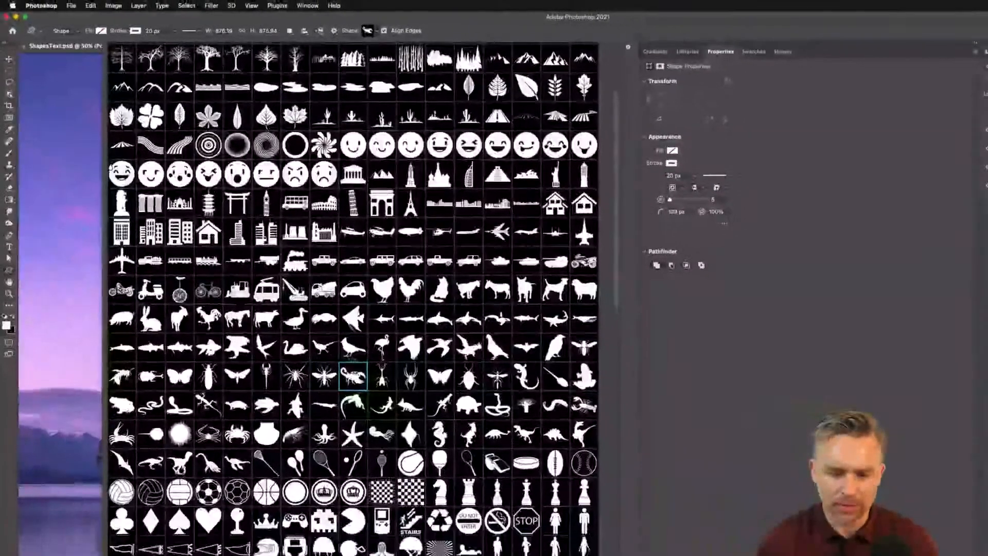
Step: Draw a scorpion custom shape about 638 × 452 px inside the circle
{"action": "right_click", "coordinate": [352, 378]}
{"action": "left_click", "coordinate": [413, 14]}
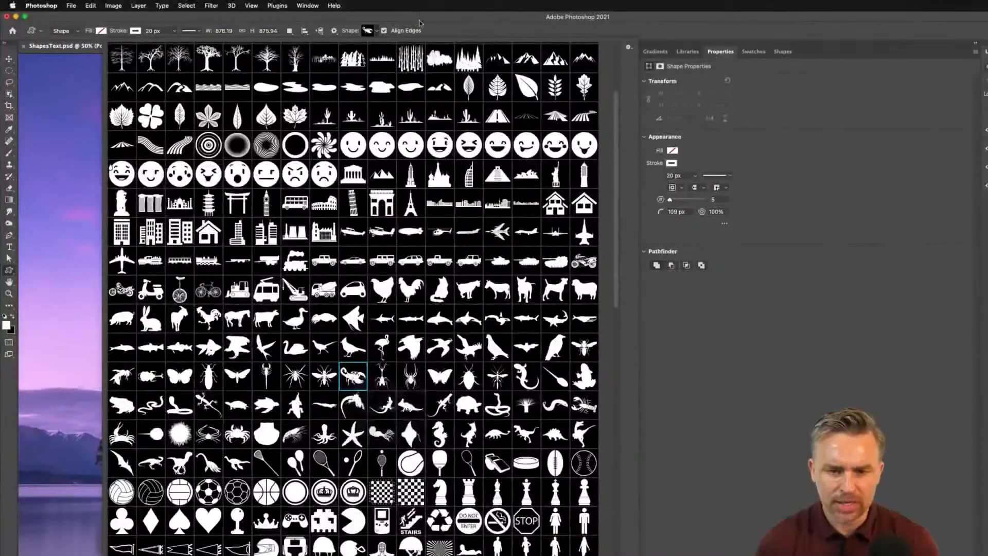
{"action": "left_click", "coordinate": [420, 22]}
{"action": "left_click_drag", "start_coordinate": [299, 241], "coordinate": [375, 358]}
{"action": "left_click_drag", "start_coordinate": [370, 286], "coordinate": [441, 341]}
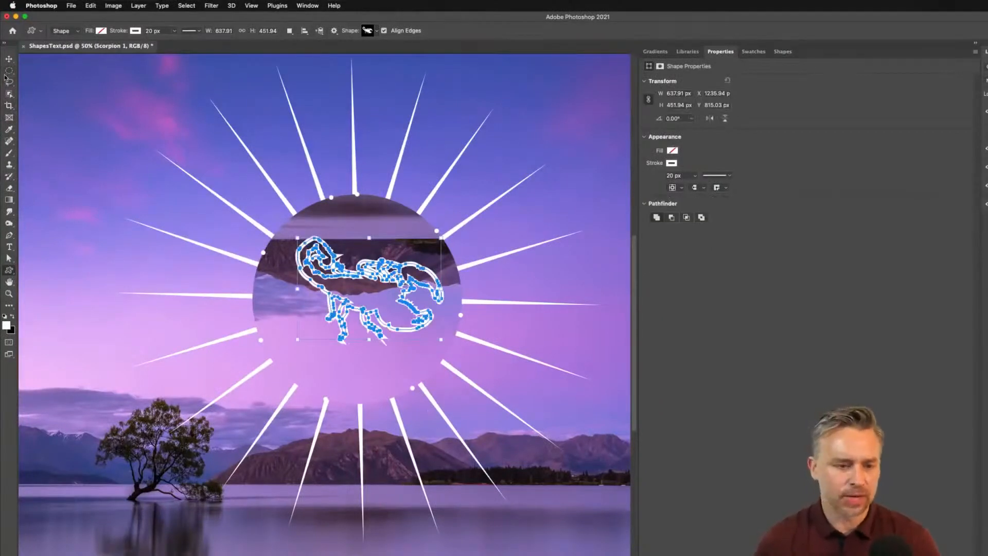
Step: Move the scorpion slightly lower and set its stroke width to 10 px
{"action": "left_click", "coordinate": [8, 60]}
{"action": "left_click_drag", "start_coordinate": [387, 270], "coordinate": [379, 289]}
{"action": "left_click", "coordinate": [683, 177]}
{"action": "type", "text": "10"}
{"action": "key", "text": "Return"}
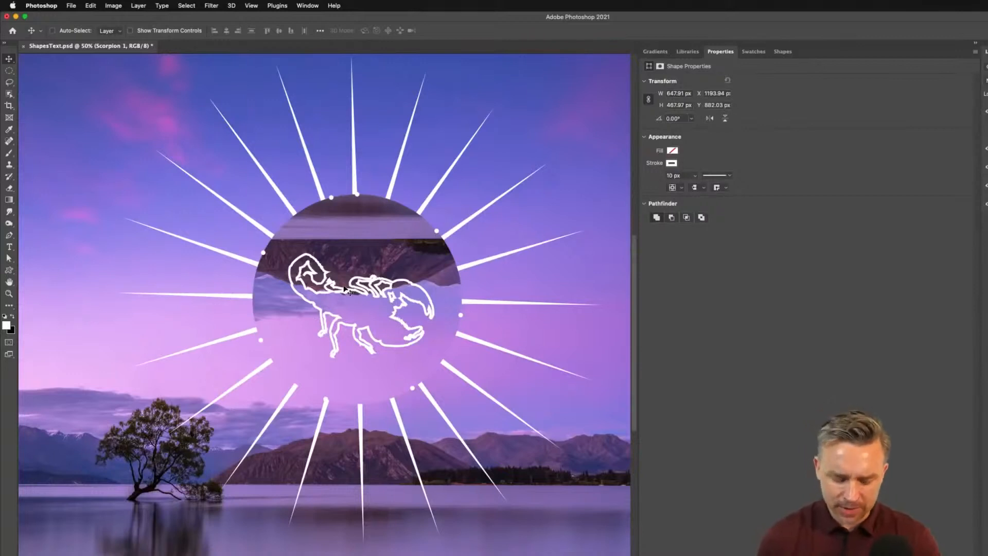
Step: Set the scorpion stroke's cap and corner options to round
{"action": "key", "text": "super+plus"}
{"action": "key", "text": "super+plus"}
{"action": "left_click_drag", "start_coordinate": [447, 215], "coordinate": [236, 346]}
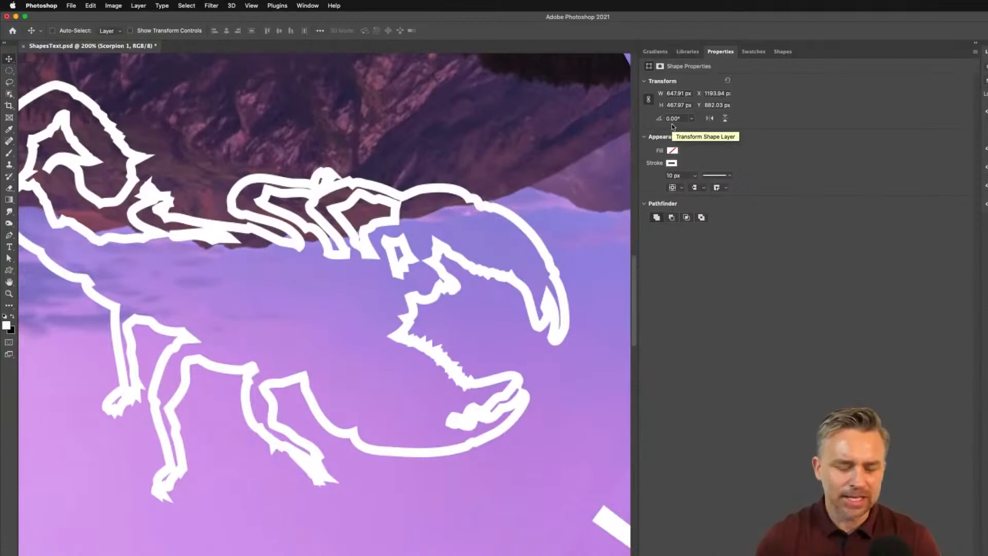
{"action": "left_click", "coordinate": [695, 190]}
{"action": "left_click", "coordinate": [699, 200]}
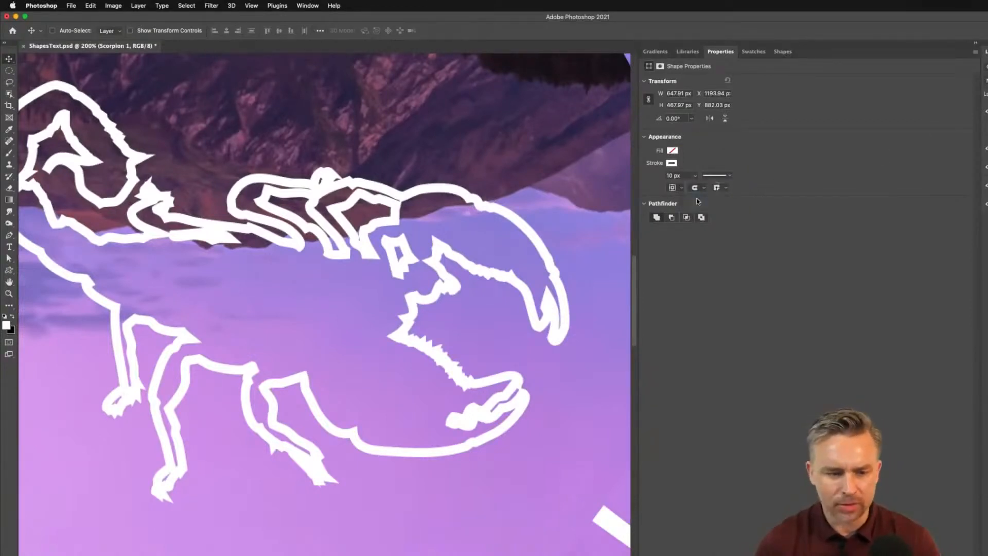
{"action": "left_click", "coordinate": [714, 189]}
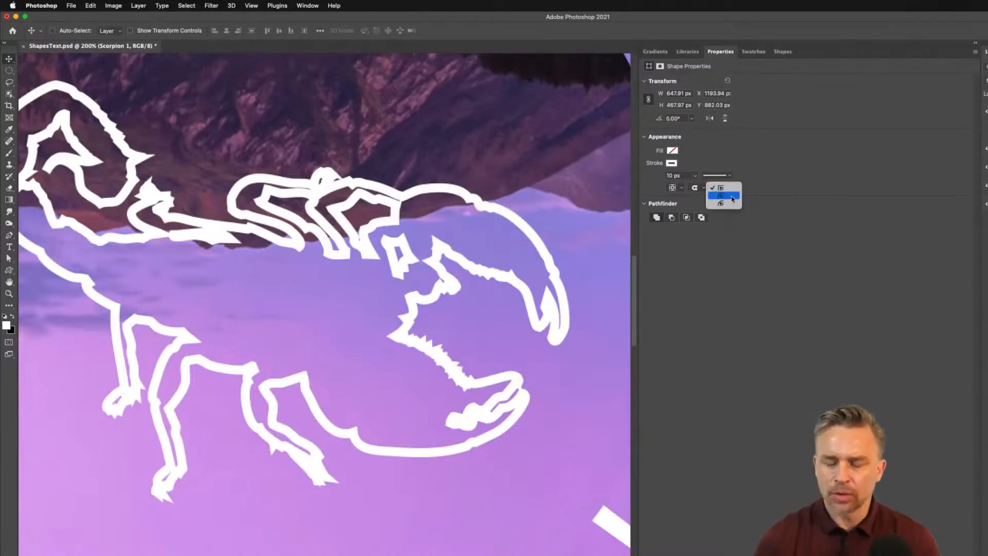
{"action": "left_click", "coordinate": [732, 197]}
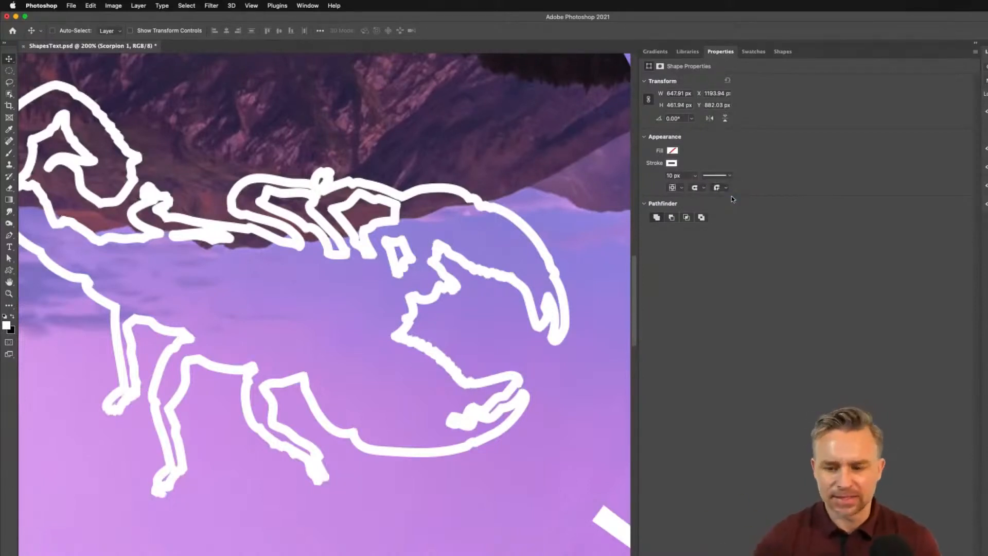
{"action": "left_click", "coordinate": [718, 188]}
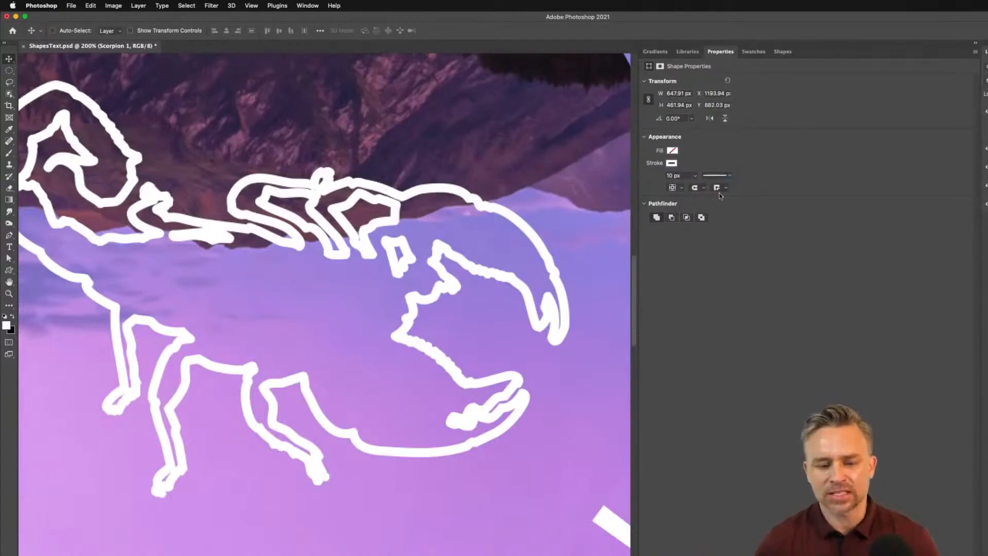
{"action": "left_click", "coordinate": [719, 196]}
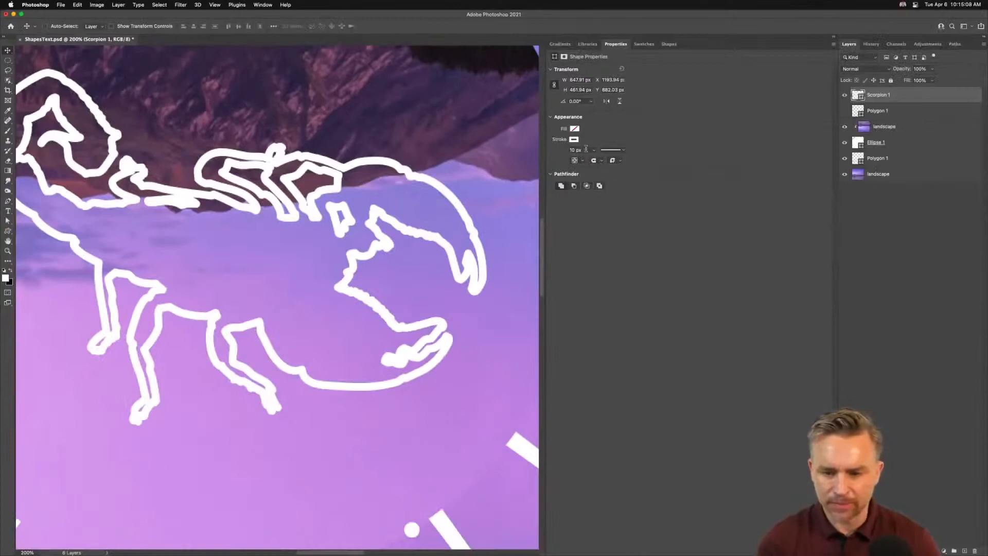
Step: Set the scorpion's stroke width to 5 px
{"action": "left_click", "coordinate": [586, 149]}
{"action": "type", "text": "5"}
{"action": "key", "text": "Return"}
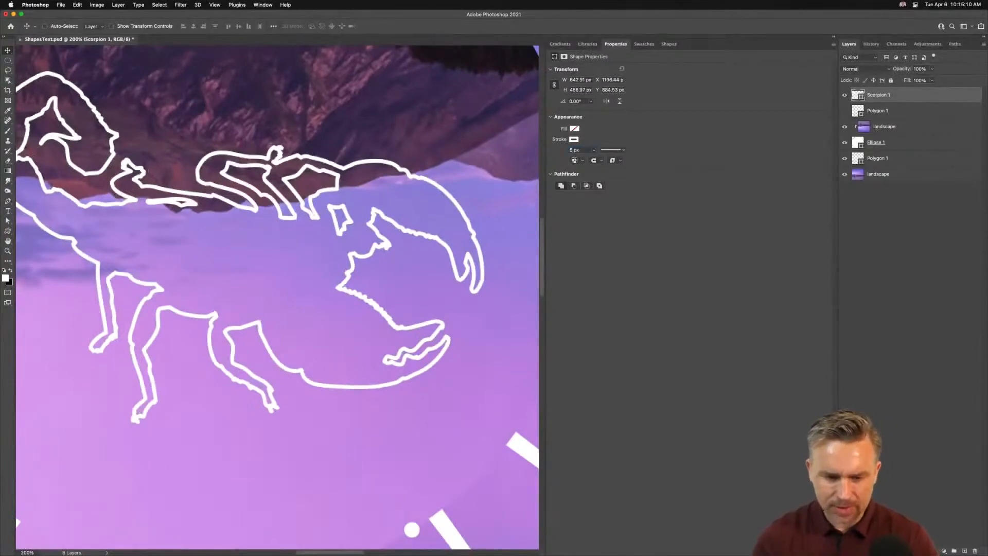
Step: Set the scorpion's stroke width to 8 px
{"action": "key", "text": "super+minus"}
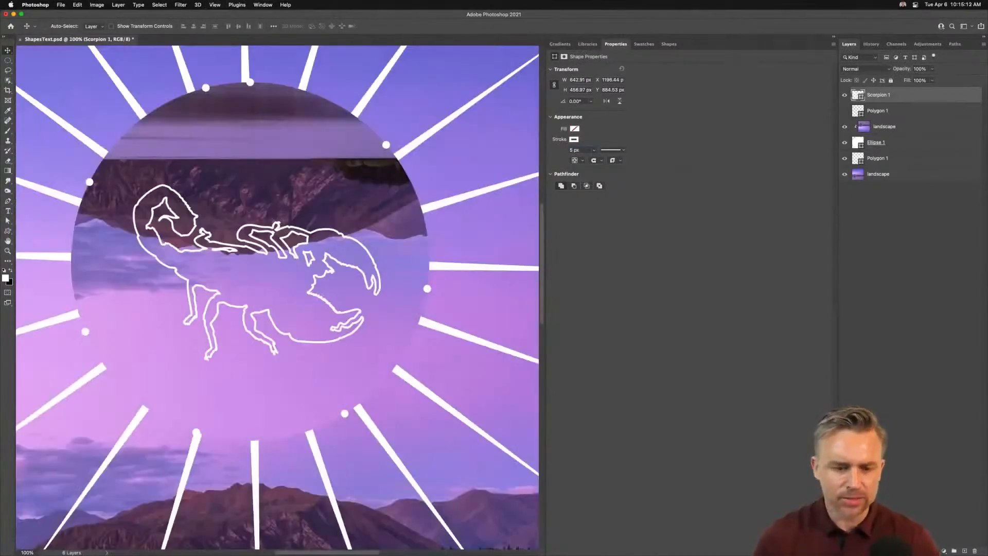
{"action": "key", "text": "super+minus"}
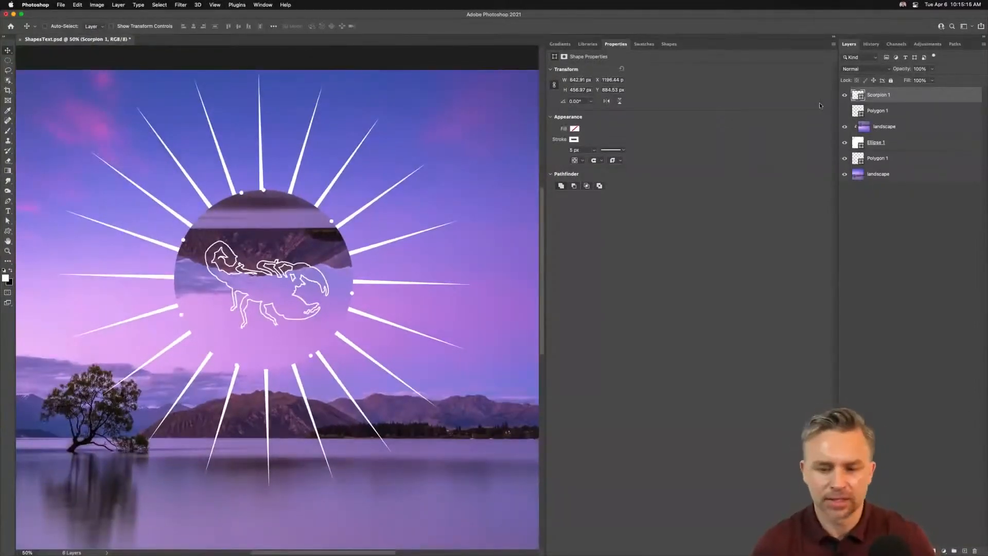
{"action": "left_click", "coordinate": [586, 149]}
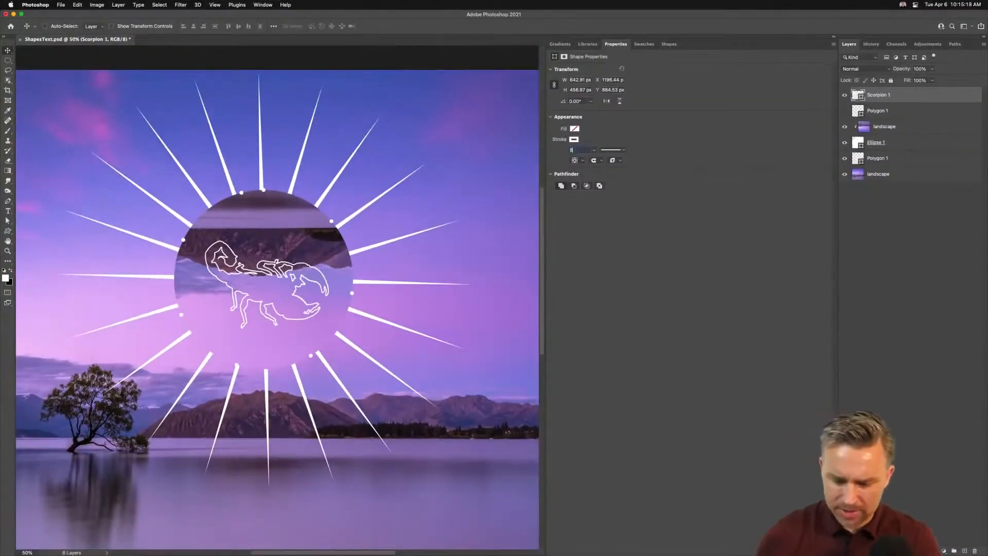
{"action": "key", "text": "Return"}
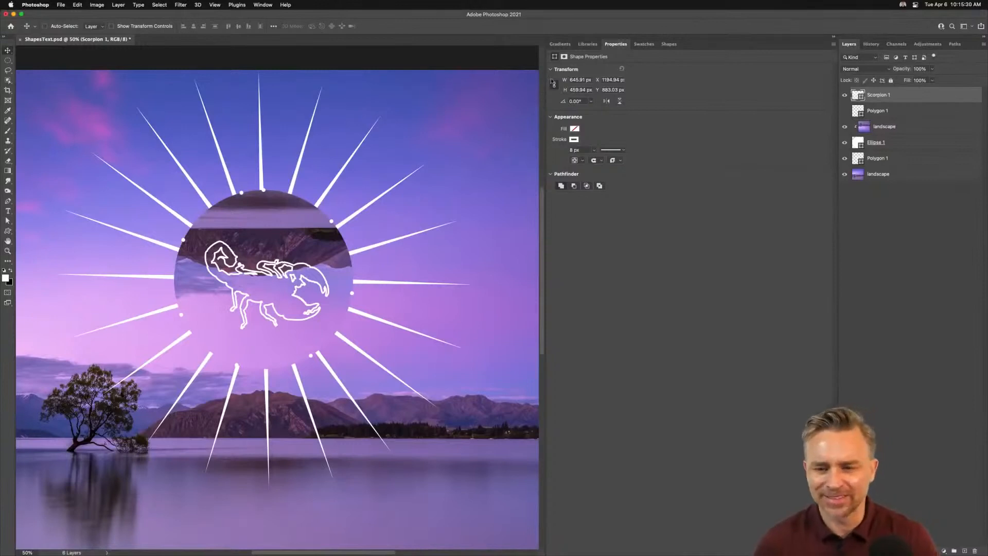
Step: Open the Shapes panel and delete the upper Polygon 1 layer
{"action": "left_click", "coordinate": [669, 44]}
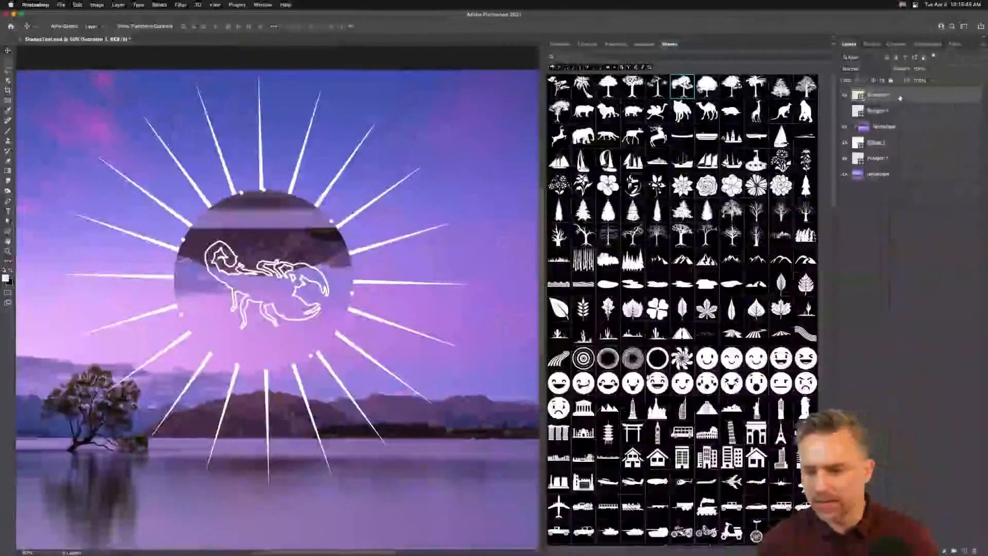
{"action": "left_click_drag", "start_coordinate": [974, 530], "coordinate": [975, 551]}
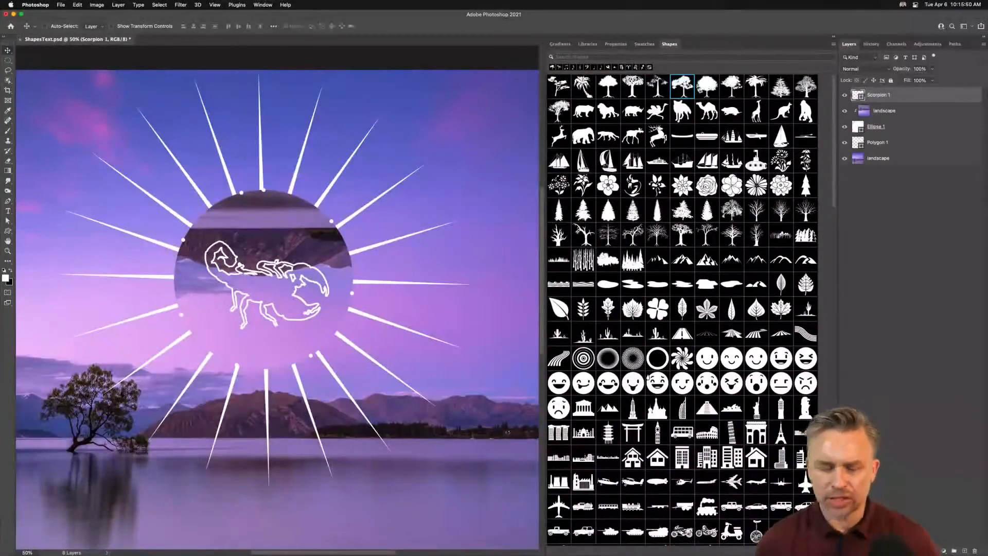
Step: Hide the scorpion layer and place a sycamore leaf shape from the Shapes panel in the circle's centre
{"action": "left_click", "coordinate": [7, 231]}
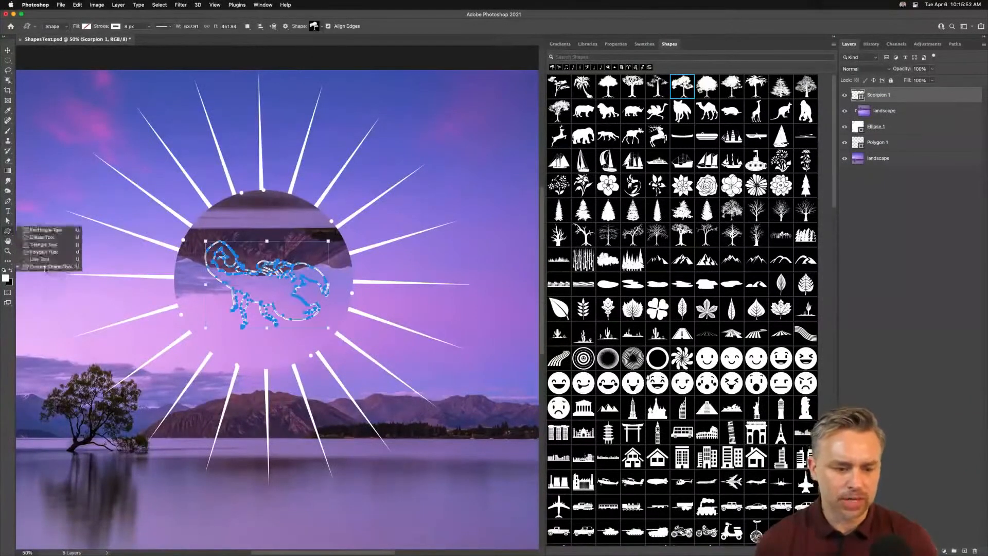
{"action": "left_click", "coordinate": [7, 61]}
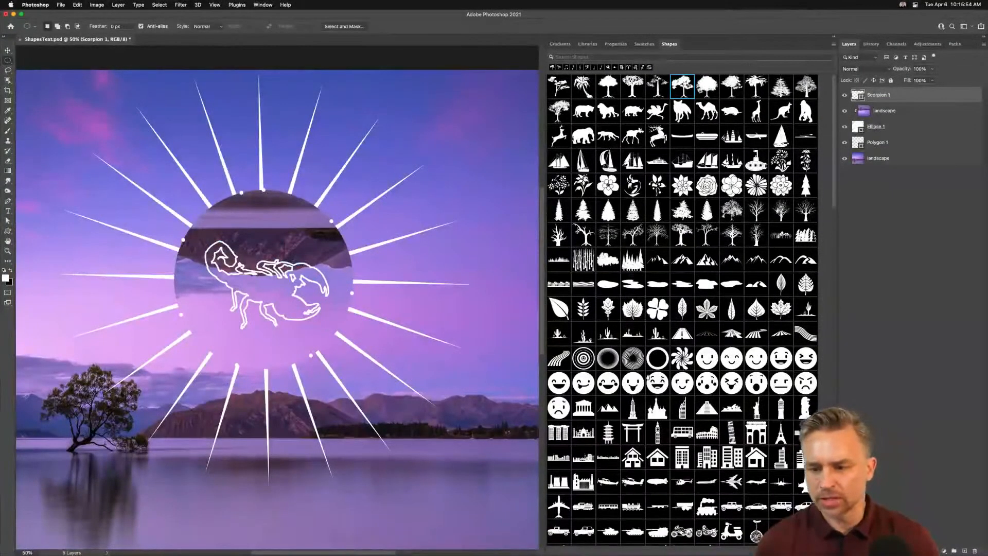
{"action": "scroll", "coordinate": [836, 154], "scroll_direction": "down", "scroll_amount": 5}
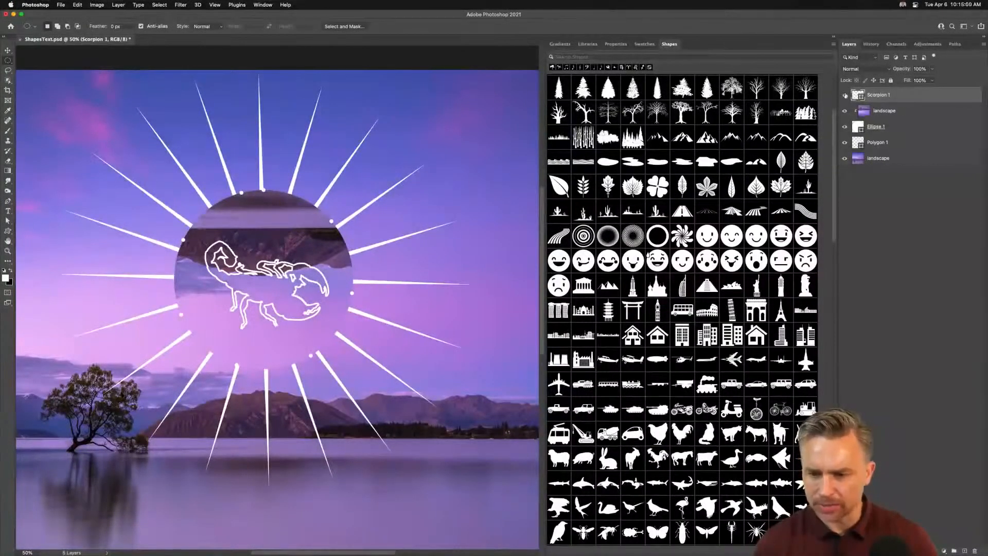
{"action": "left_click", "coordinate": [844, 95]}
{"action": "left_click_drag", "start_coordinate": [361, 273], "coordinate": [259, 277]}
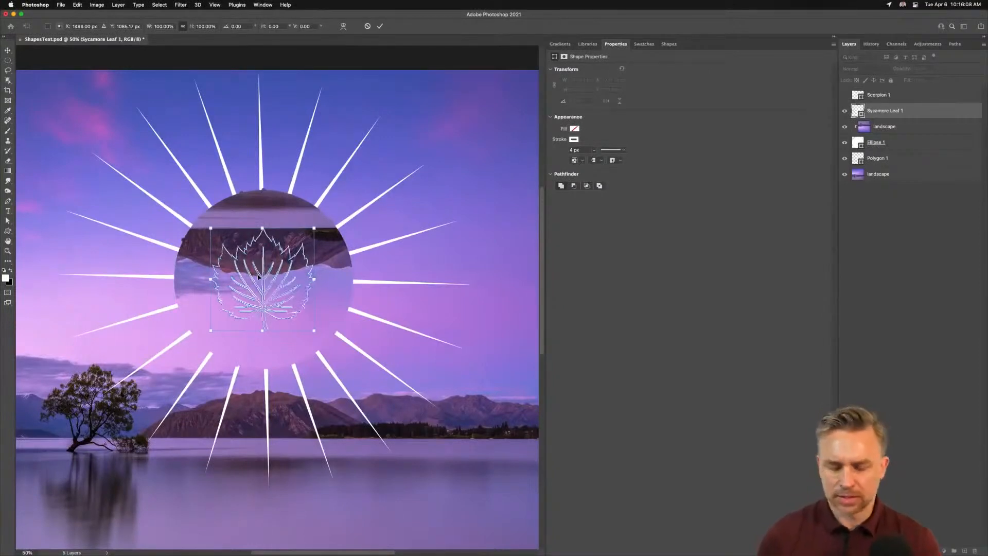
{"action": "key", "text": "Return"}
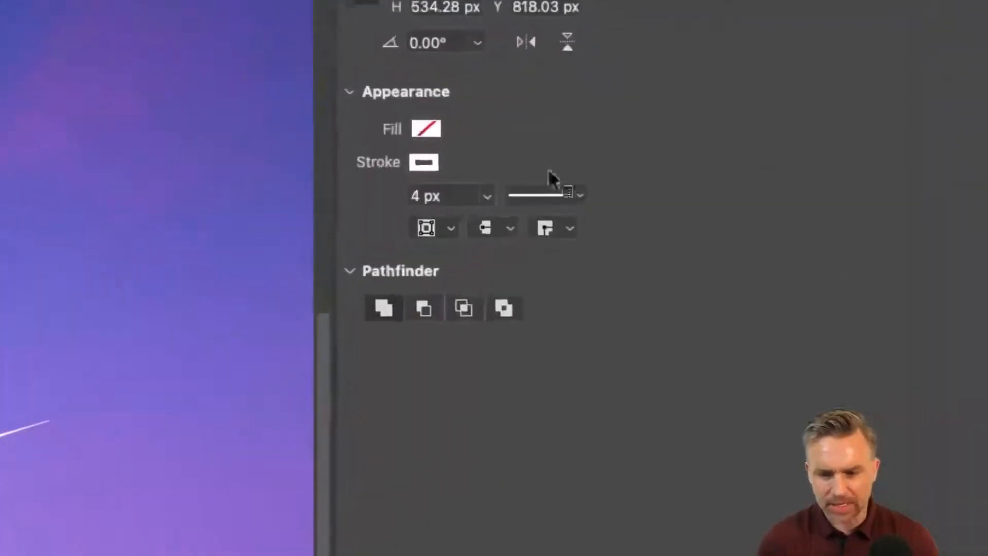
Step: Set the leaf stroke's caps to round
{"action": "left_click", "coordinate": [613, 160]}
{"action": "left_click", "coordinate": [564, 253]}
{"action": "left_click", "coordinate": [486, 230]}
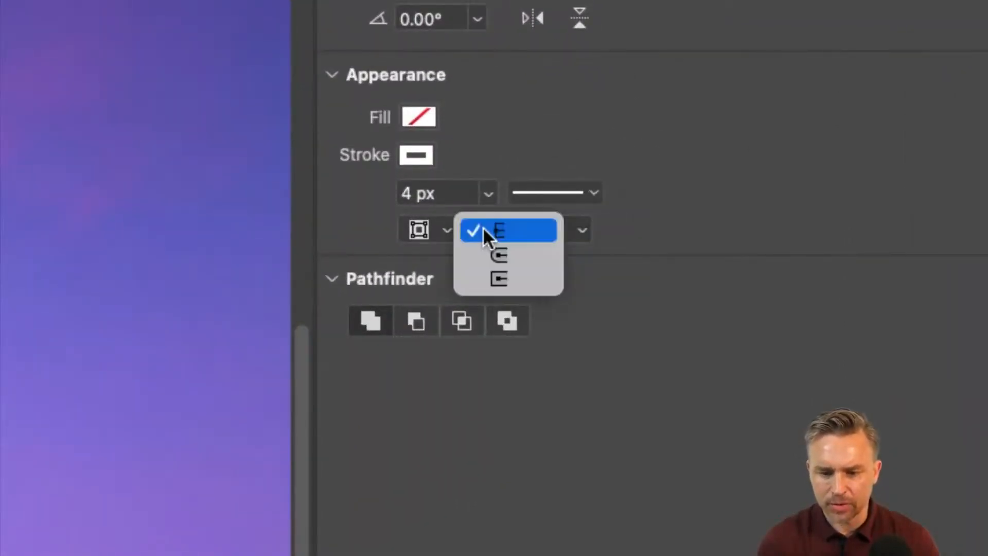
{"action": "left_click", "coordinate": [486, 255]}
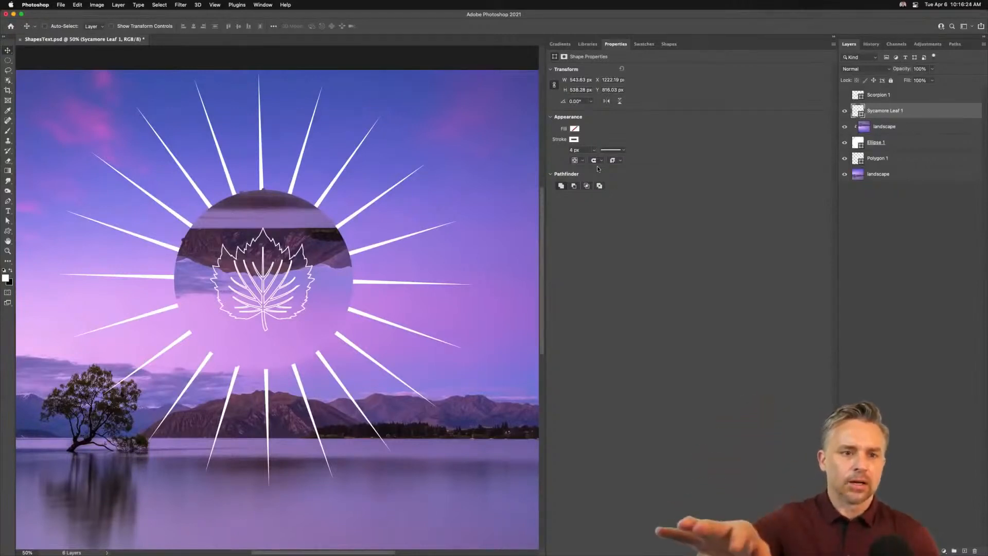
Step: Hide all layers except the background landscape and add a new blank layer
{"action": "left_click_drag", "start_coordinate": [279, 437], "coordinate": [291, 375]}
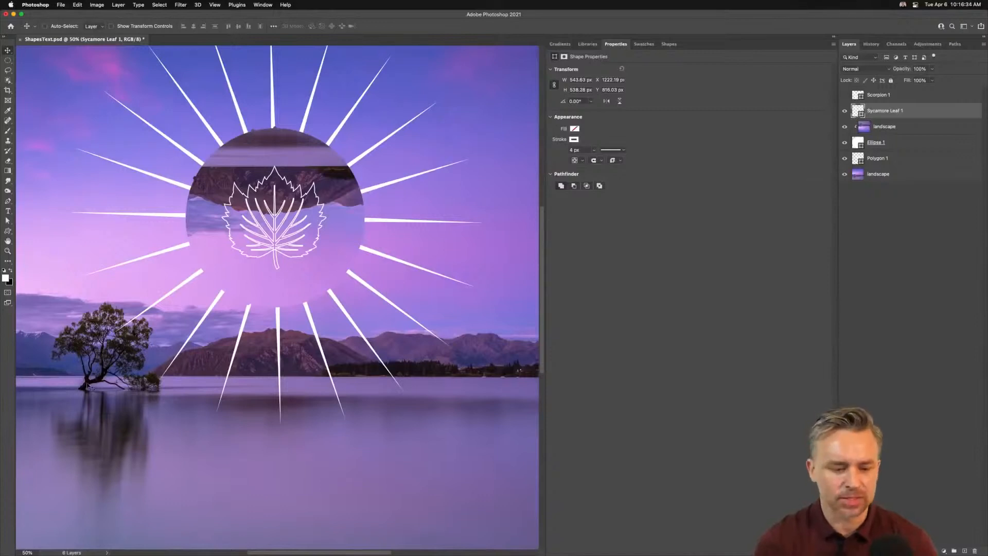
{"action": "scroll", "coordinate": [324, 232], "scroll_direction": "up", "scroll_amount": 5}
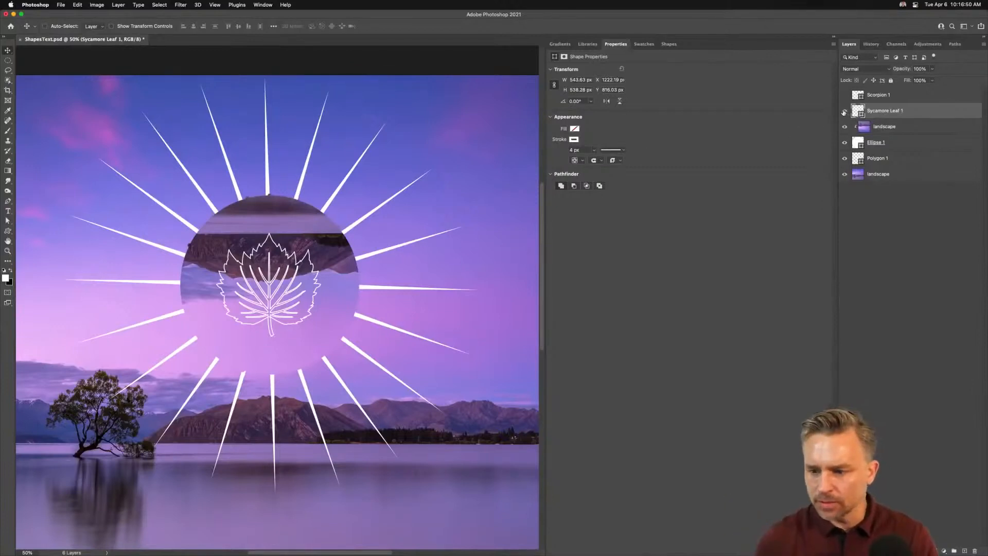
{"action": "left_click_drag", "start_coordinate": [844, 143], "coordinate": [844, 159]}
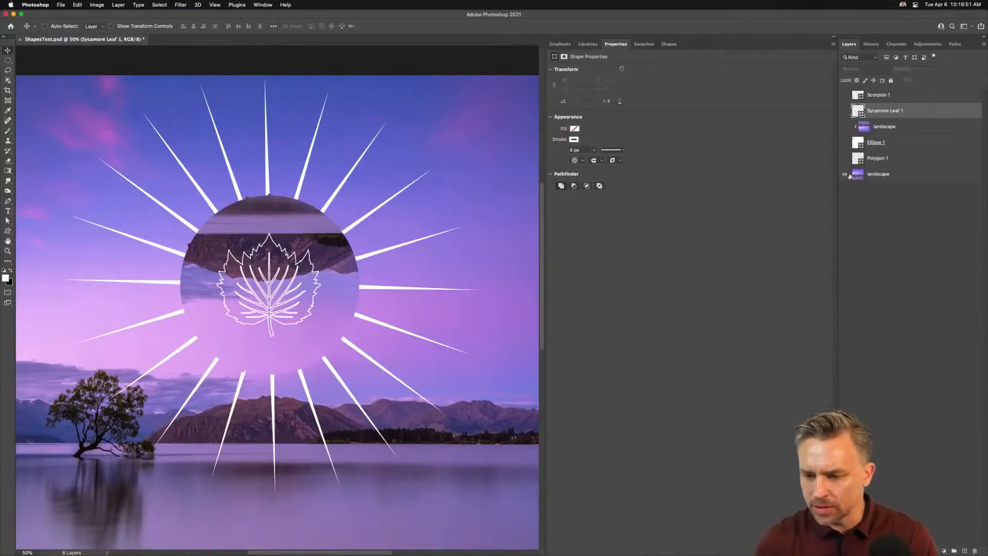
{"action": "left_click", "coordinate": [962, 549]}
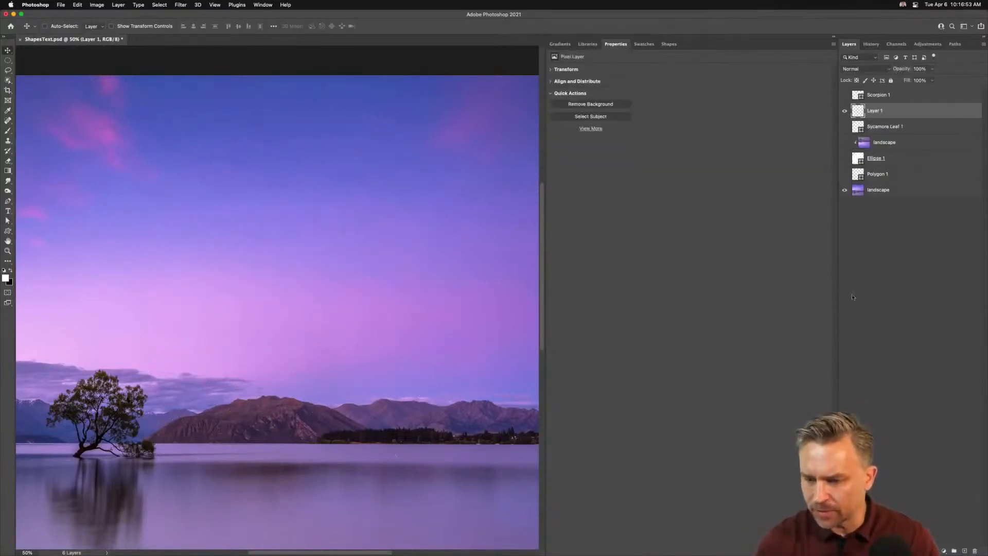
Step: Draw a circle about 942 px wide in the upper sky with the Ellipse Tool and nudge it into place
{"action": "left_click", "coordinate": [9, 231]}
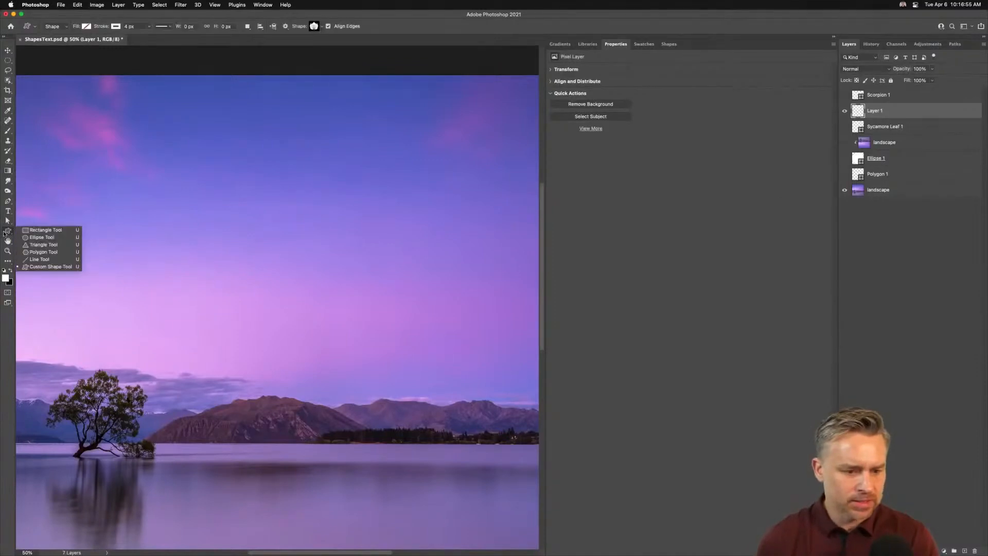
{"action": "left_click", "coordinate": [45, 237]}
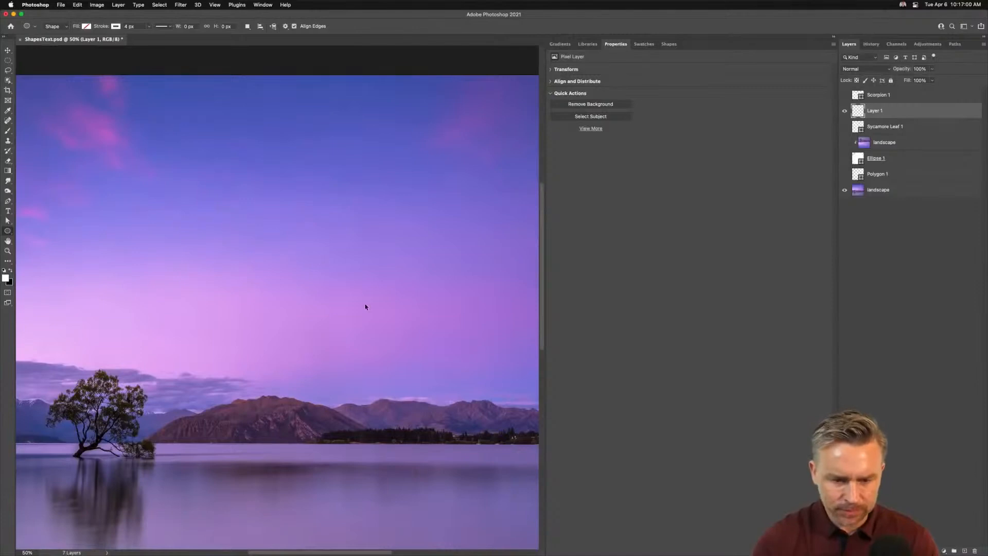
{"action": "left_click_drag", "start_coordinate": [182, 142], "coordinate": [390, 324]}
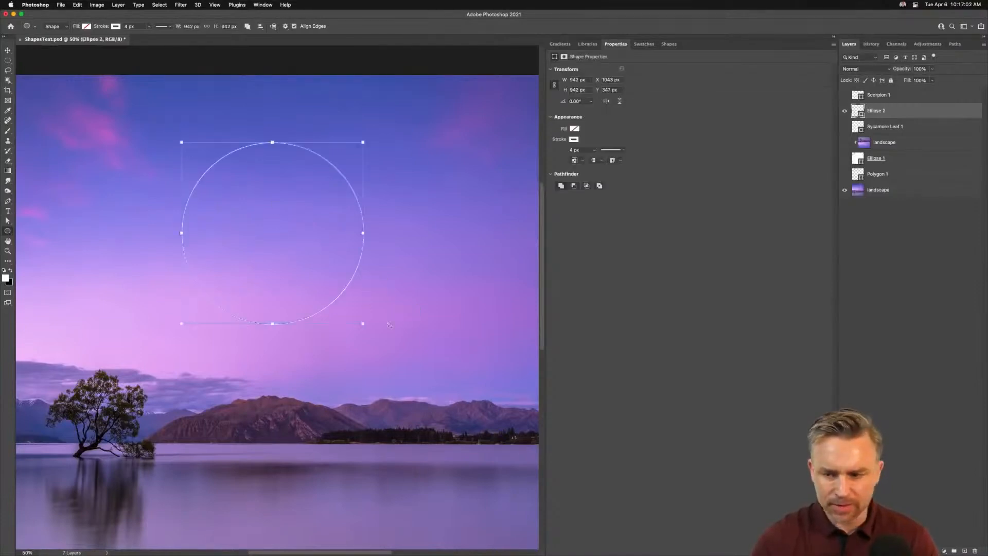
{"action": "left_click", "coordinate": [8, 50]}
{"action": "left_click_drag", "start_coordinate": [212, 172], "coordinate": [217, 177]}
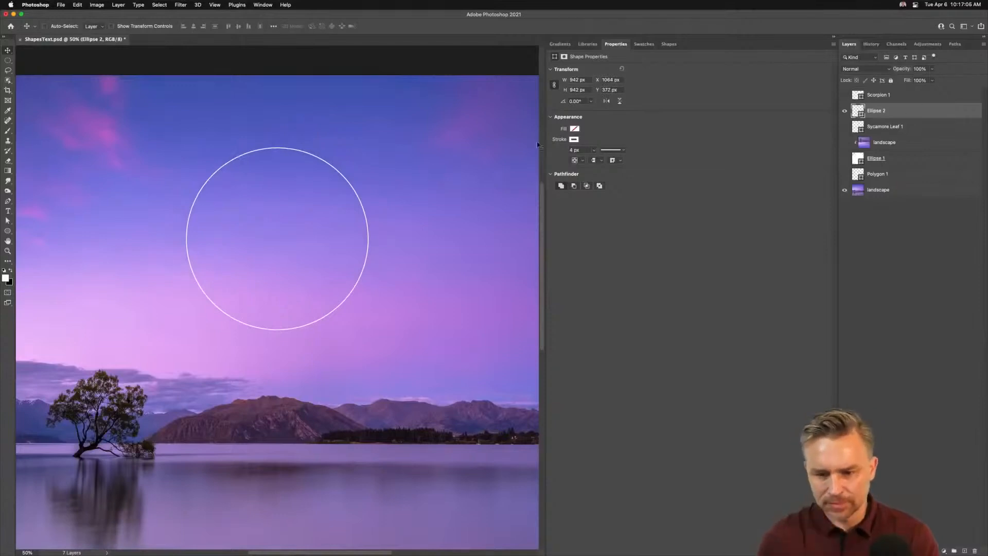
Step: Give the new circle a white fill and no stroke
{"action": "left_click", "coordinate": [574, 139]}
{"action": "left_click", "coordinate": [556, 170]}
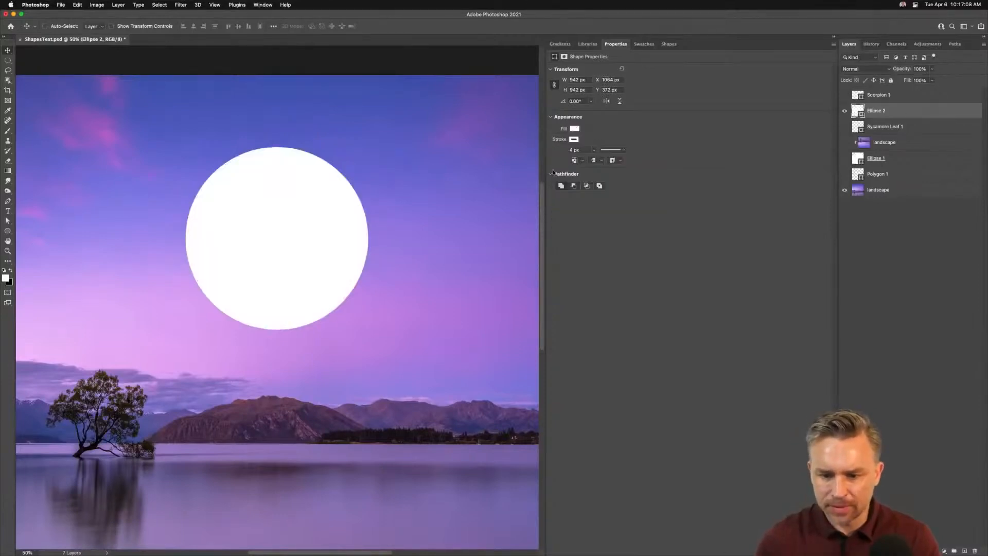
{"action": "left_click", "coordinate": [574, 140]}
{"action": "left_click", "coordinate": [559, 155]}
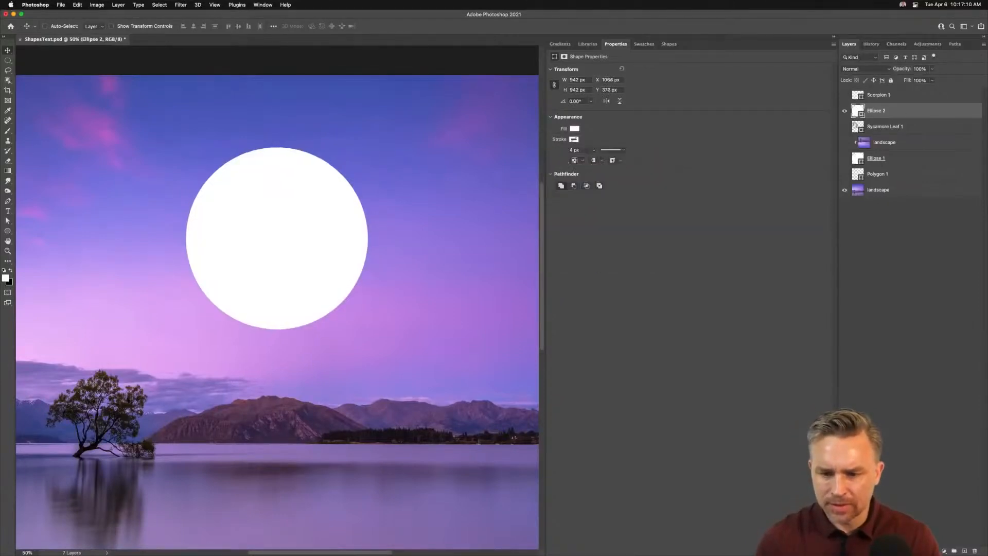
{"action": "left_click", "coordinate": [6, 232]}
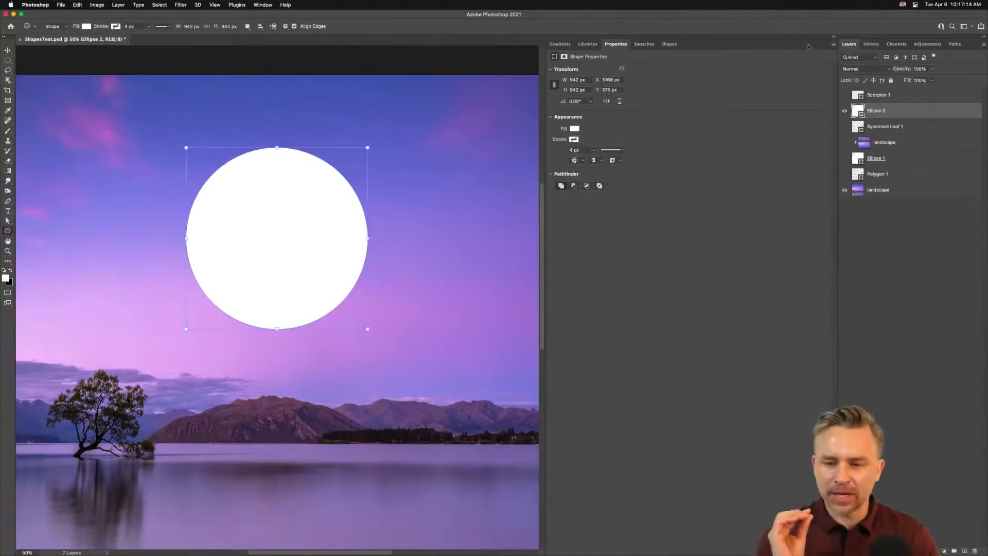
{"action": "left_click", "coordinate": [835, 37]}
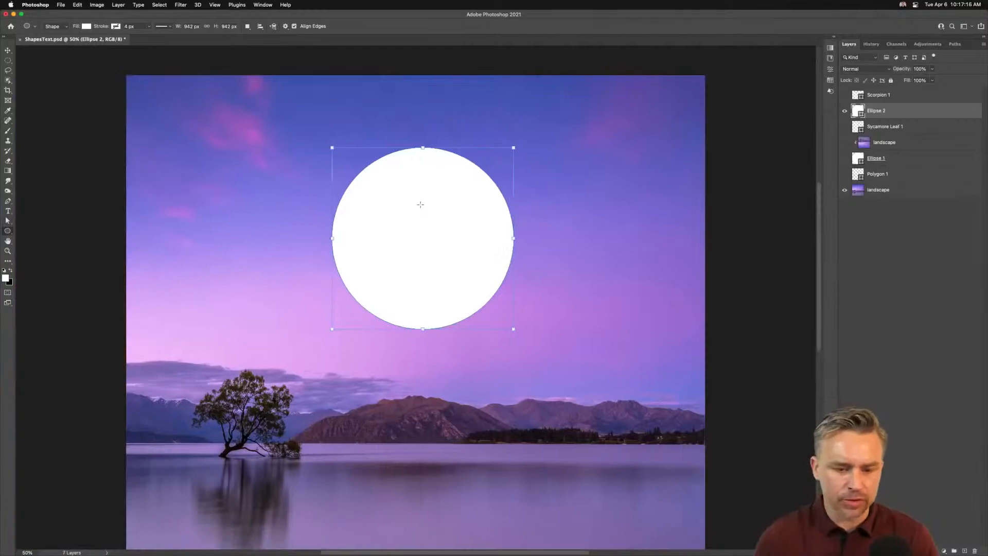
Step: Try adding a second overlapping circle on its own layer, then delete that extra layer
{"action": "left_click_drag", "start_coordinate": [392, 206], "coordinate": [592, 433]}
{"action": "key", "text": "super+z"}
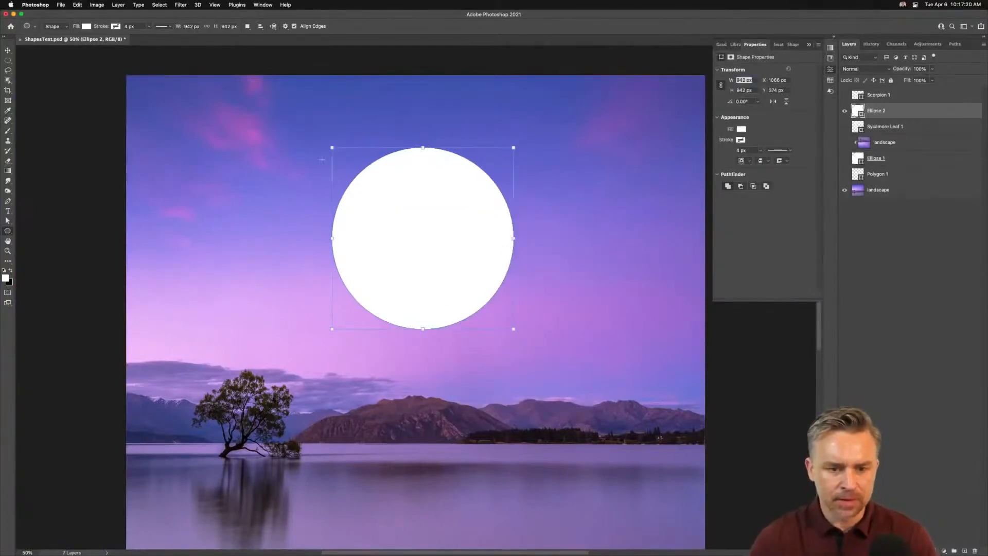
{"action": "left_click_drag", "start_coordinate": [399, 218], "coordinate": [575, 396]}
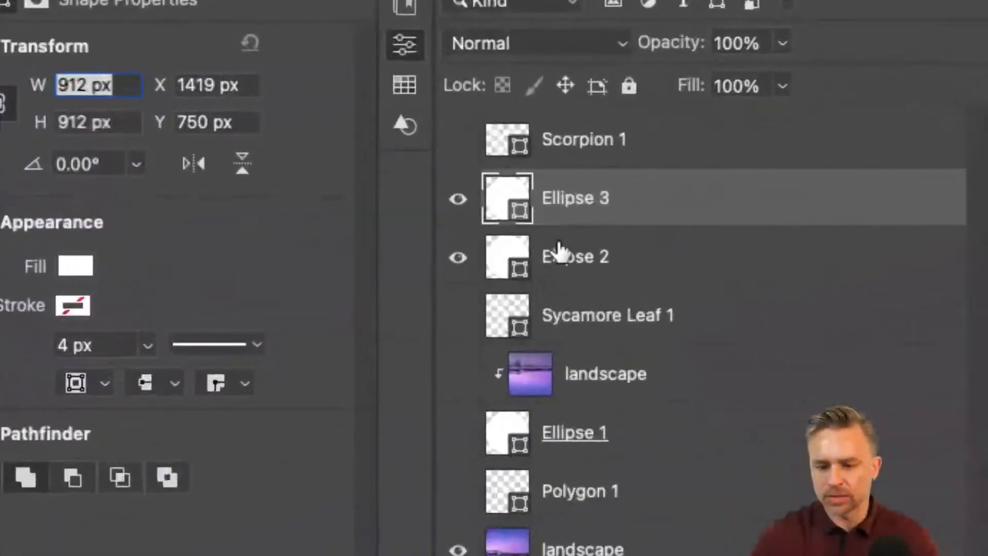
{"action": "left_click", "coordinate": [560, 252]}
{"action": "left_click", "coordinate": [662, 206]}
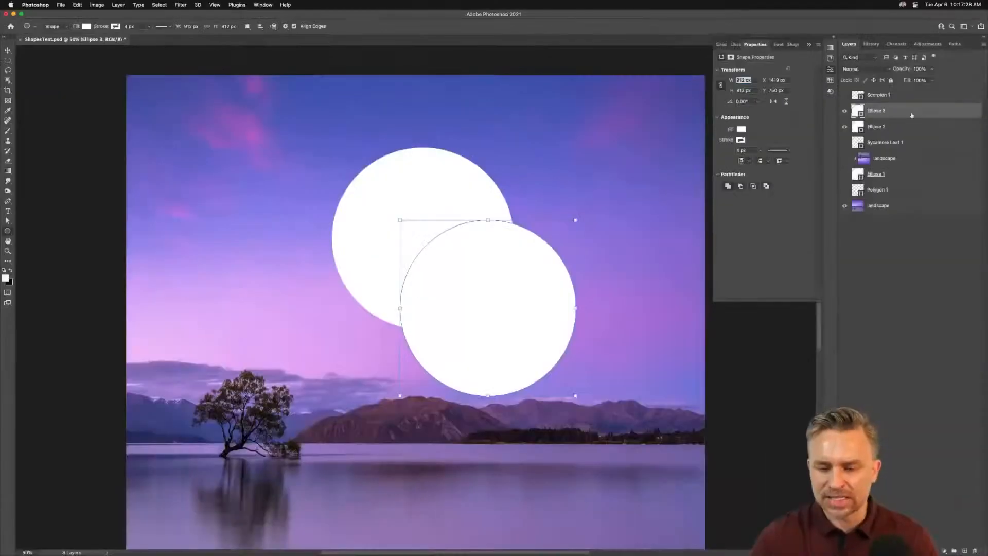
{"action": "left_click", "coordinate": [975, 550]}
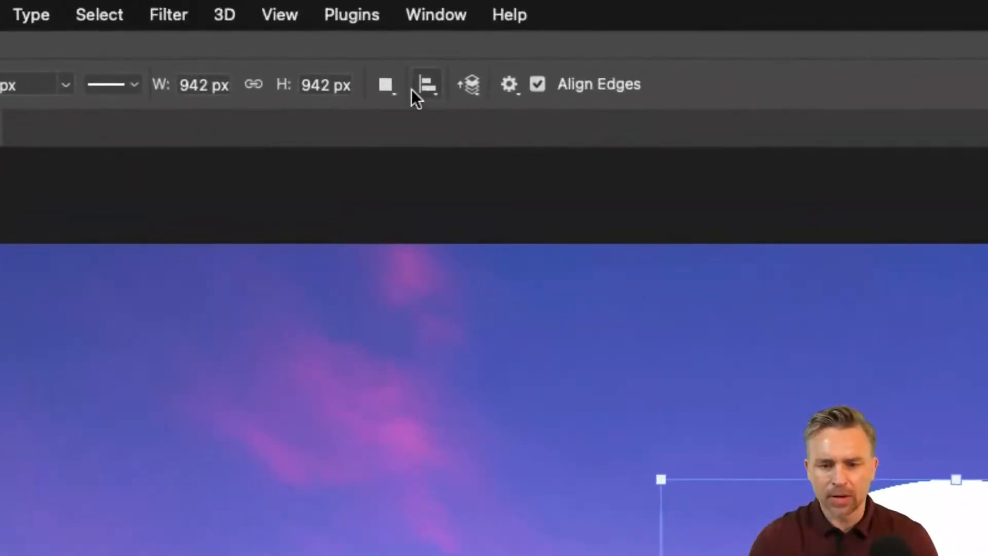
Step: Switch the path operation to Subtract Front Shape and draw an overlapping circle about 899 px wide to cut a crescent
{"action": "left_click", "coordinate": [247, 26]}
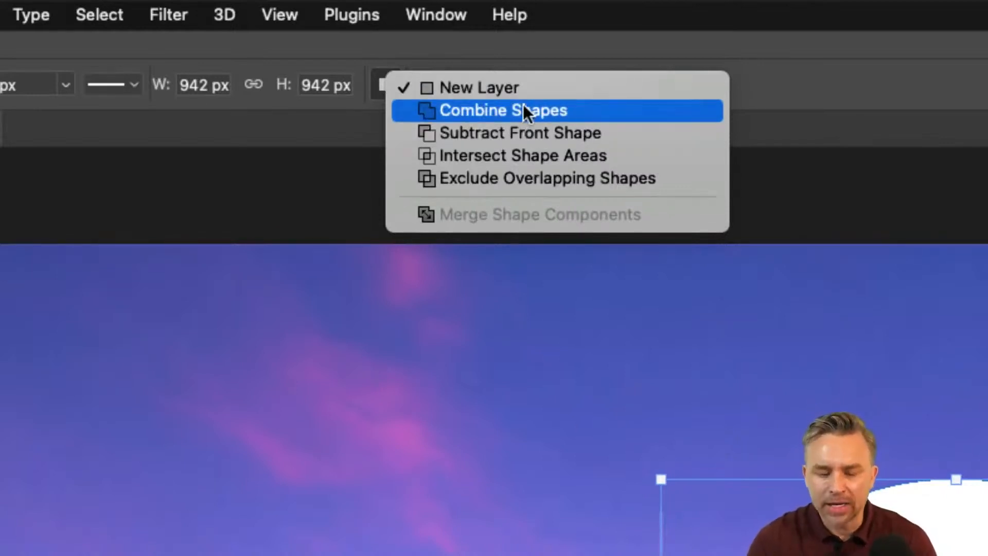
{"action": "left_click", "coordinate": [532, 133]}
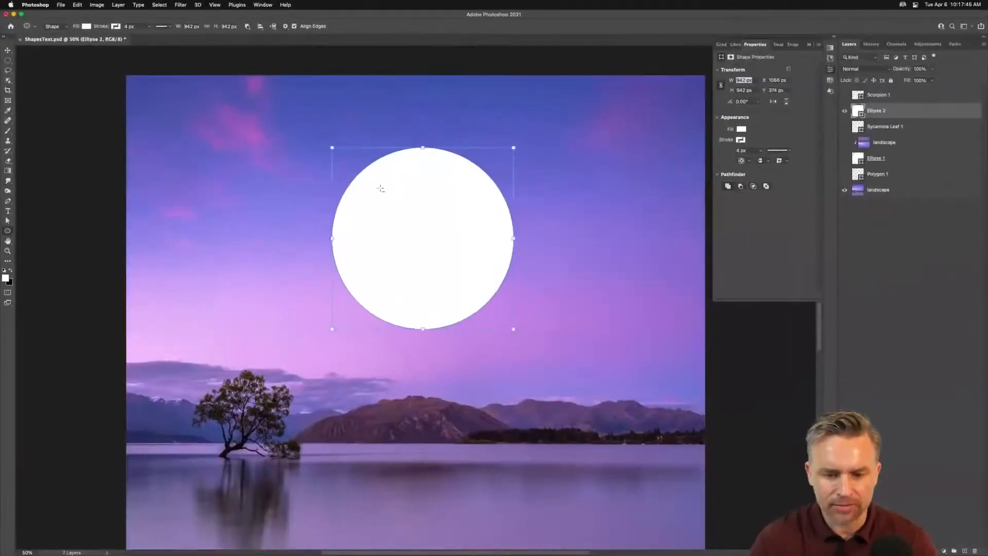
{"action": "left_click_drag", "start_coordinate": [380, 189], "coordinate": [571, 371]}
{"action": "key", "text": "super+z"}
{"action": "left_click_drag", "start_coordinate": [351, 161], "coordinate": [524, 357]}
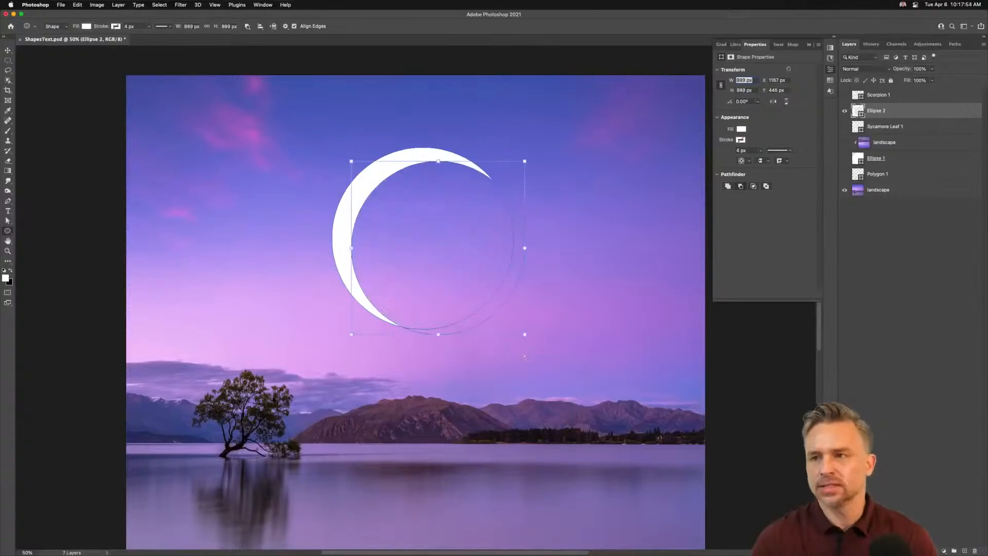
Step: Merge the crescent's shape components into a single path and switch to the Move tool
{"action": "left_click", "coordinate": [245, 27]}
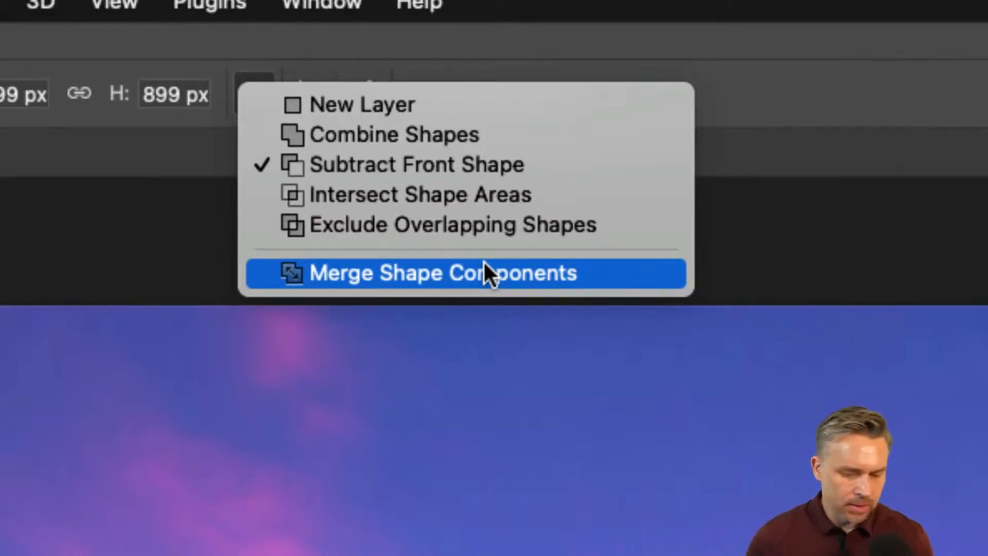
{"action": "left_click", "coordinate": [500, 53]}
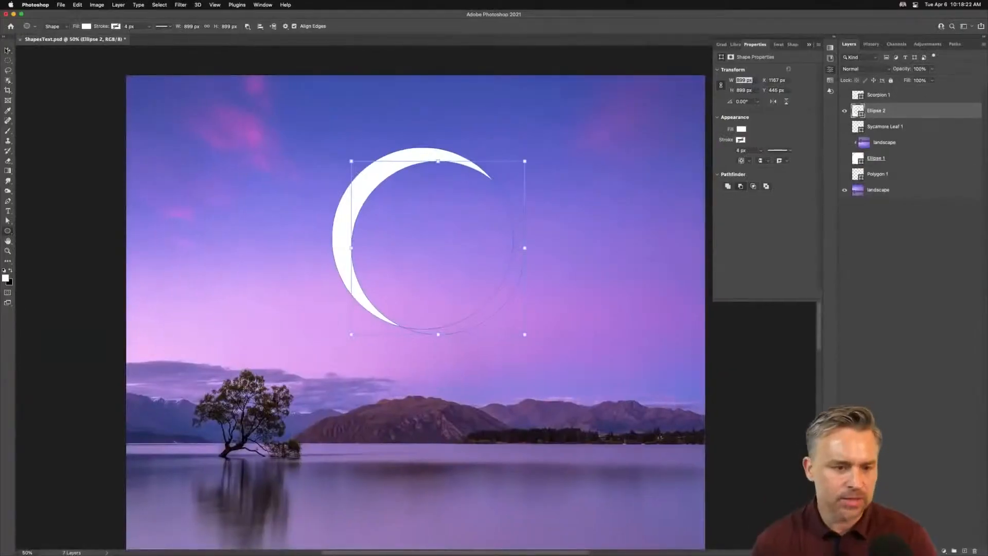
{"action": "key", "text": "v"}
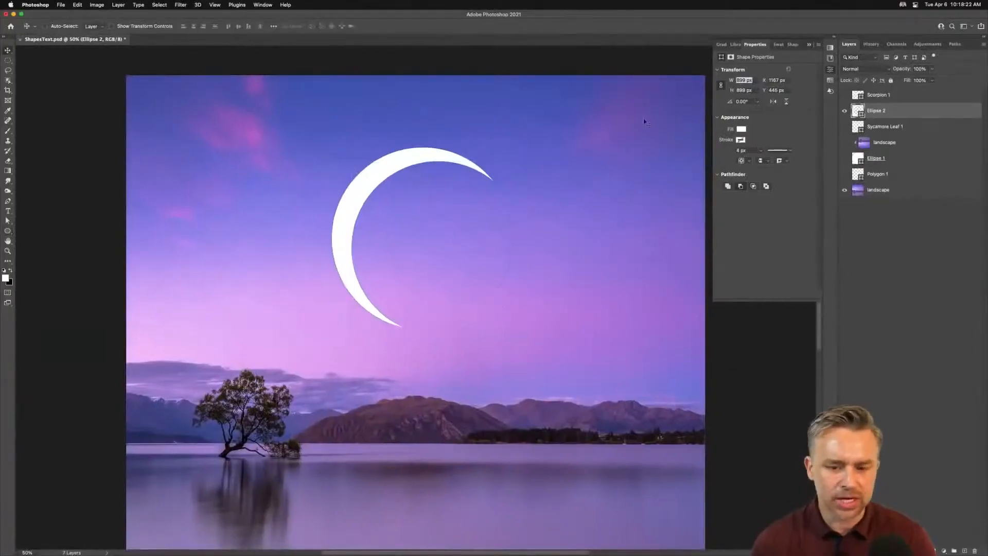
Step: Move the crescent further left in the sky
{"action": "left_click", "coordinate": [808, 44]}
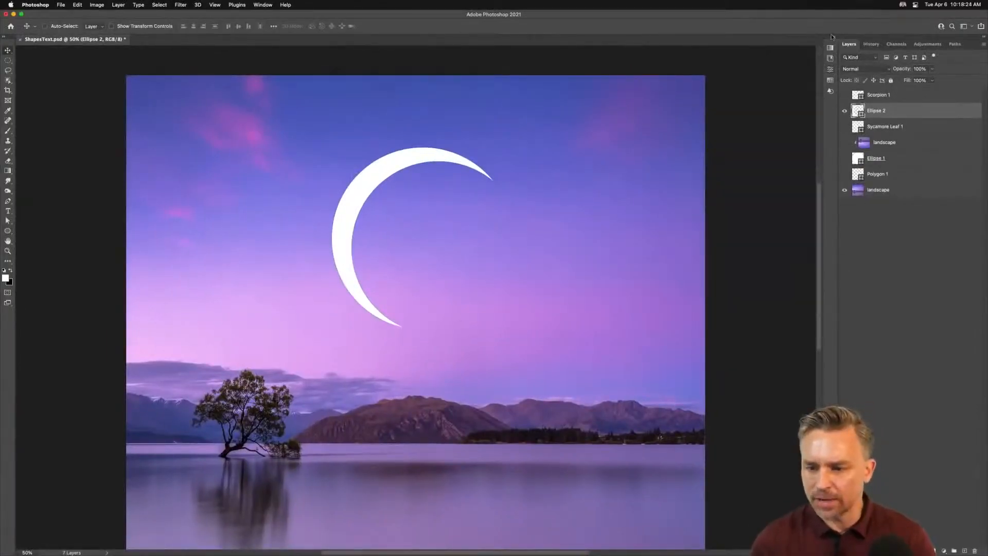
{"action": "left_click", "coordinate": [834, 37]}
{"action": "left_click", "coordinate": [644, 44]}
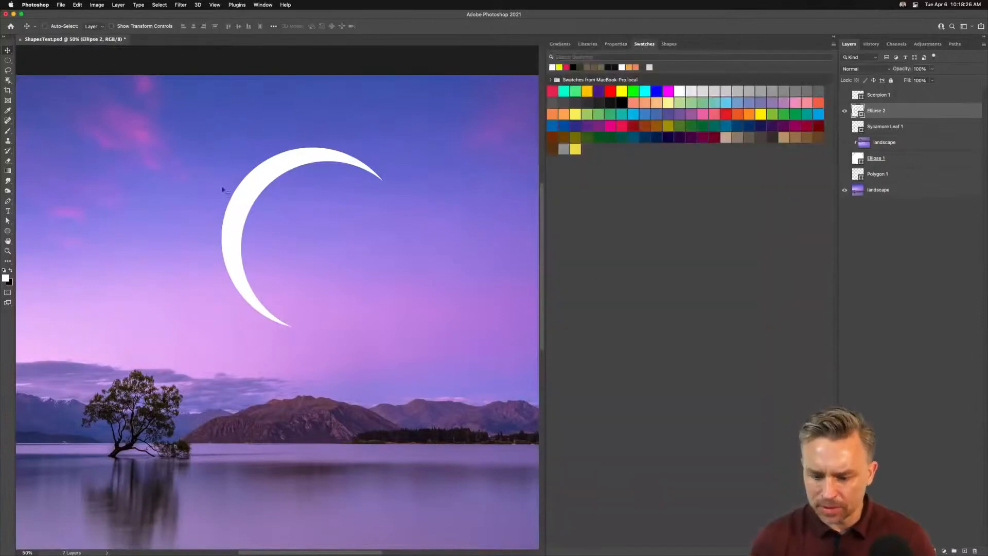
{"action": "left_click_drag", "start_coordinate": [173, 124], "coordinate": [103, 128]}
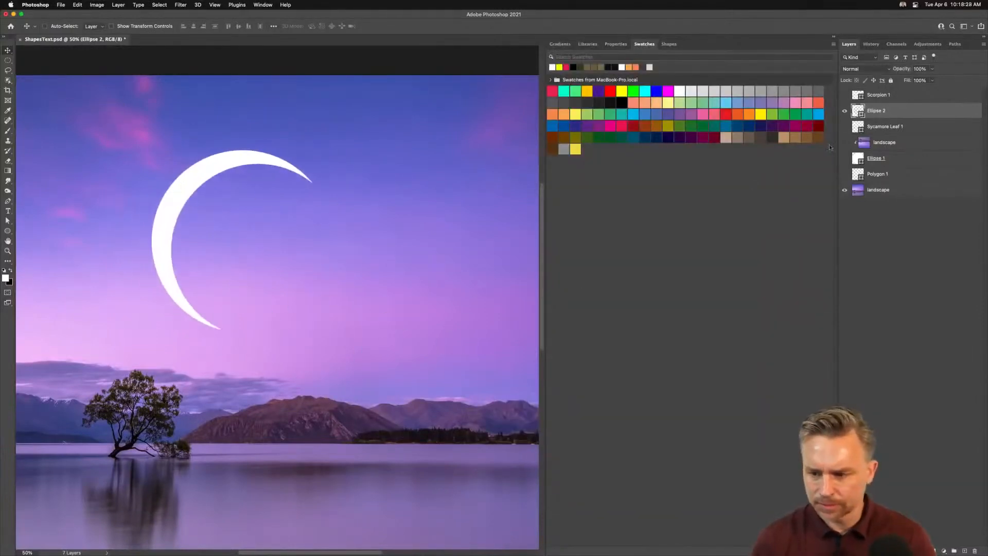
Step: Open the Shapes panel and browse its shape library and panel menu
{"action": "left_click", "coordinate": [669, 45]}
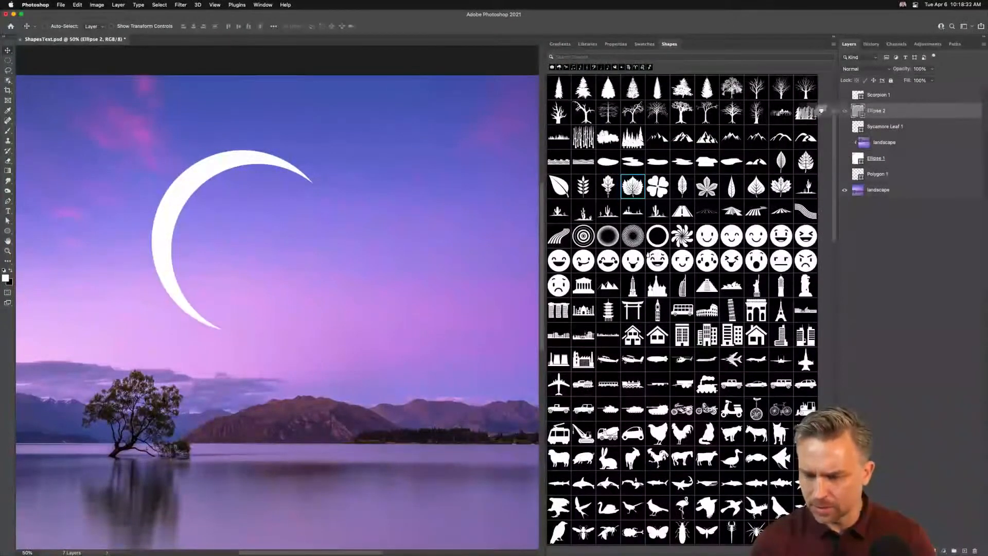
{"action": "scroll", "coordinate": [632, 135], "scroll_direction": "down", "scroll_amount": 15}
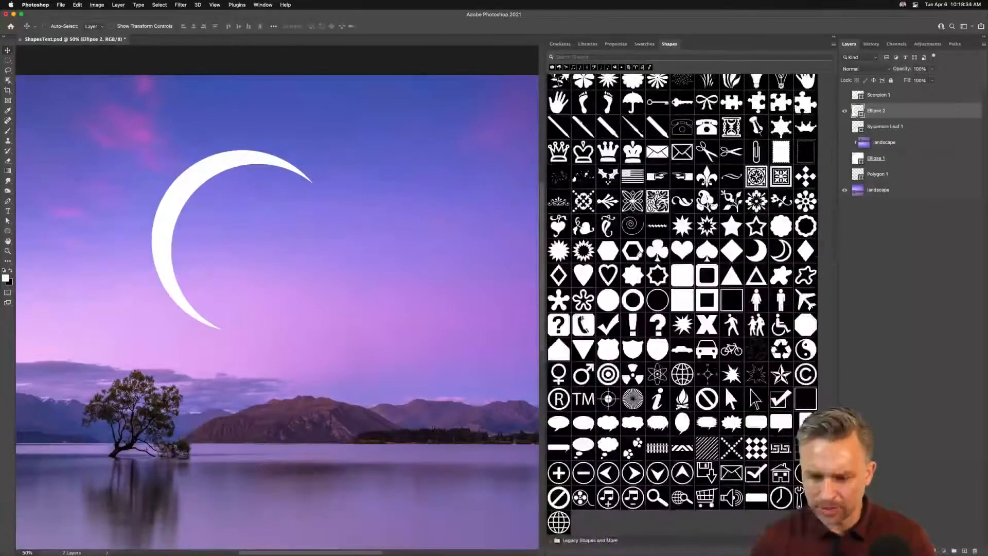
{"action": "left_click", "coordinate": [835, 44]}
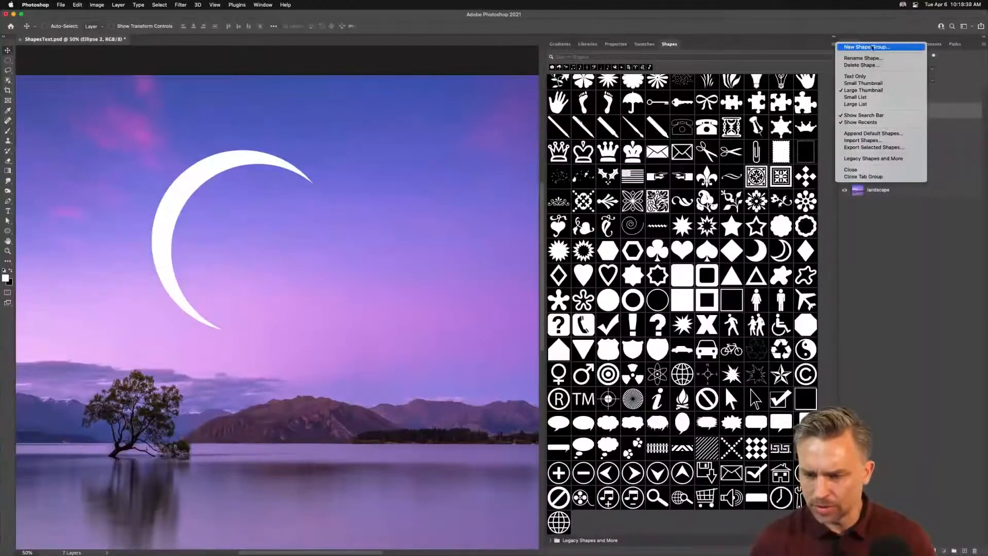
{"action": "left_click", "coordinate": [390, 421]}
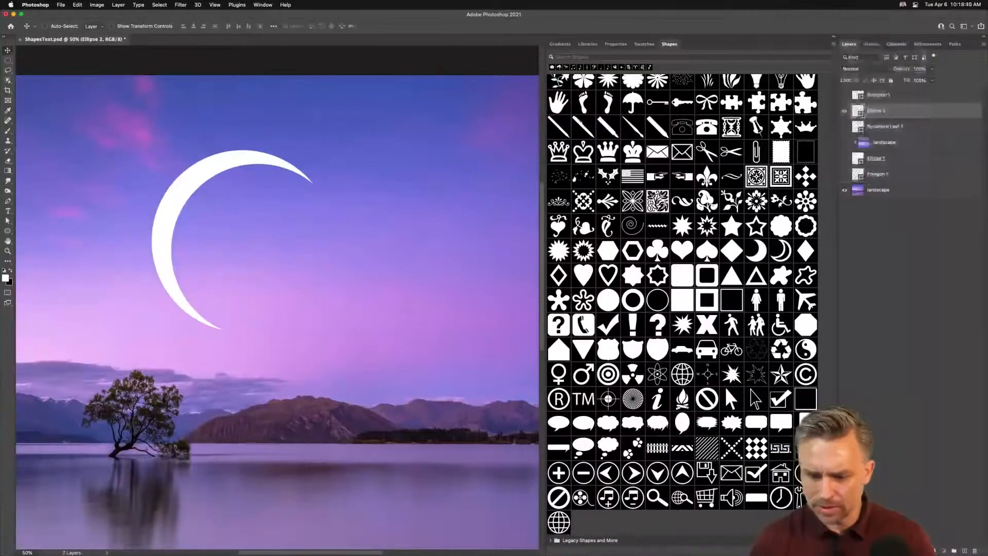
Step: Select the crescent path and define it as a custom shape named Cresent Moon
{"action": "left_click", "coordinate": [7, 221]}
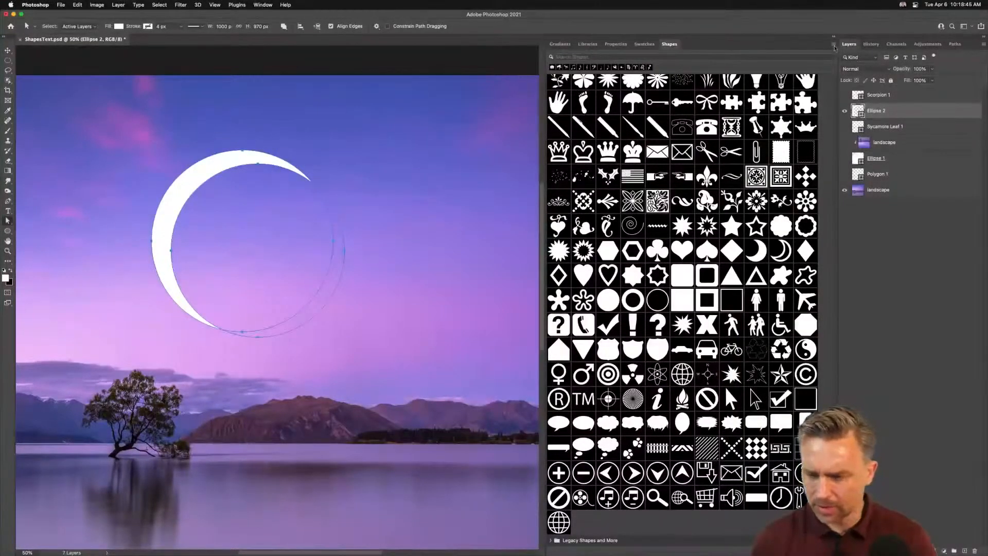
{"action": "left_click", "coordinate": [835, 46]}
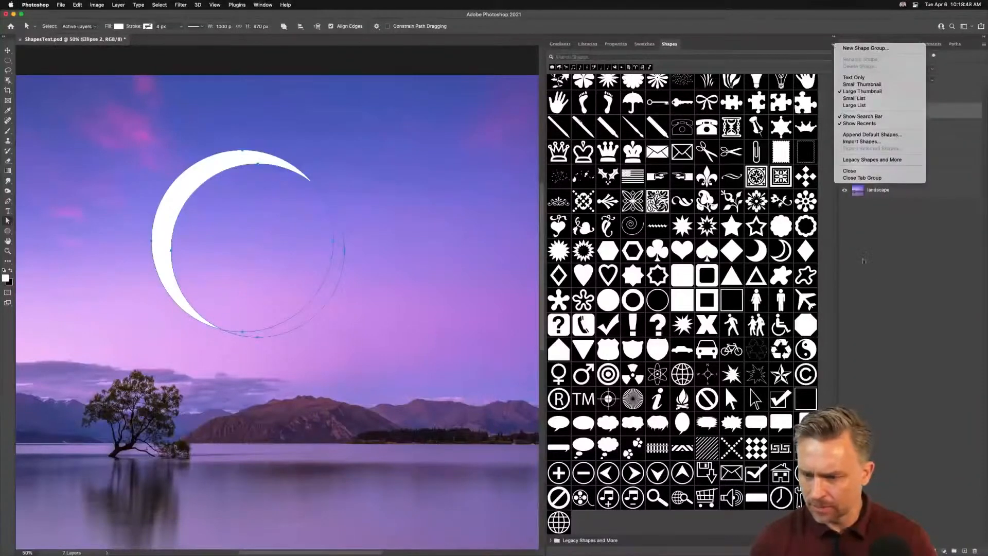
{"action": "left_click", "coordinate": [847, 221]}
{"action": "left_click", "coordinate": [79, 4]}
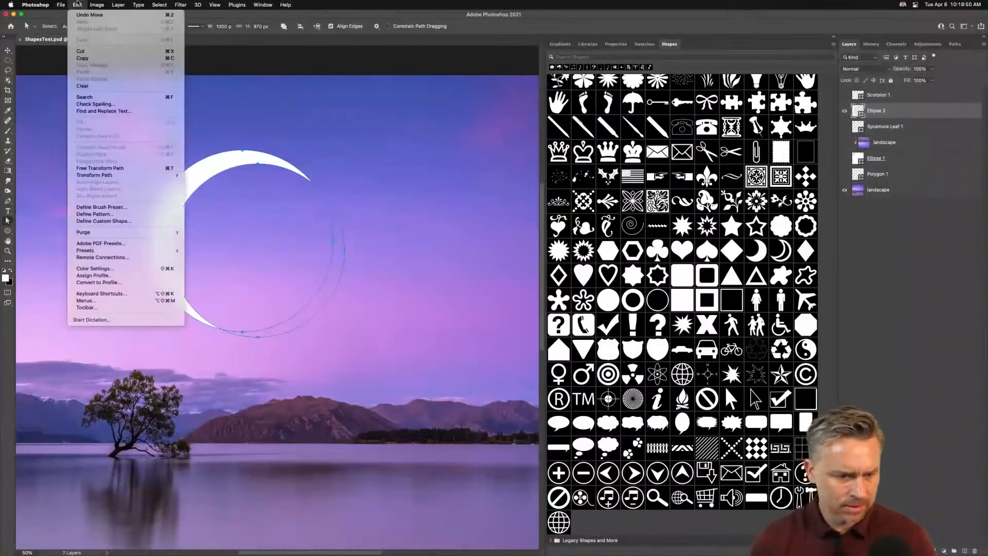
{"action": "left_click", "coordinate": [77, 4]}
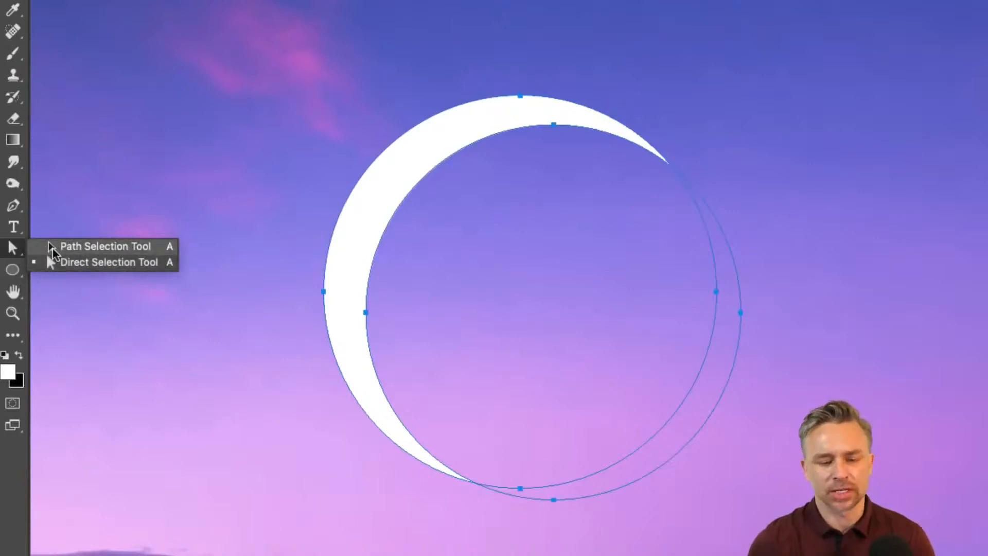
{"action": "left_click", "coordinate": [53, 253]}
{"action": "left_click", "coordinate": [509, 126]}
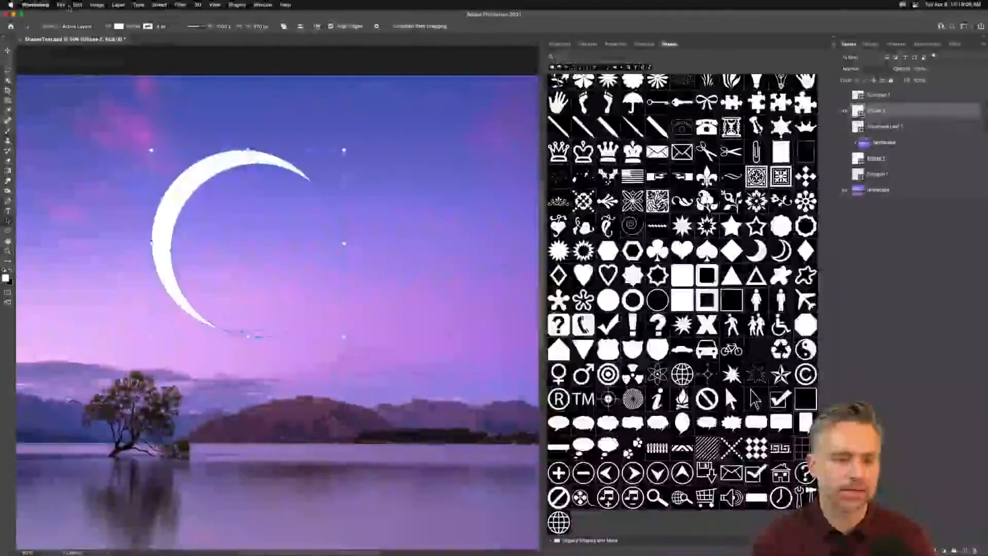
{"action": "left_click", "coordinate": [77, 5]}
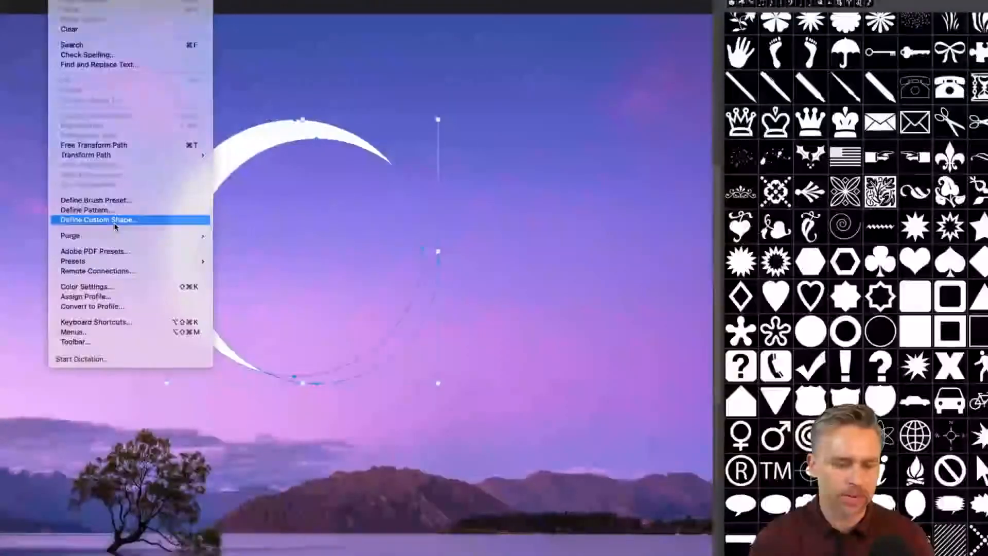
{"action": "left_click", "coordinate": [114, 222]}
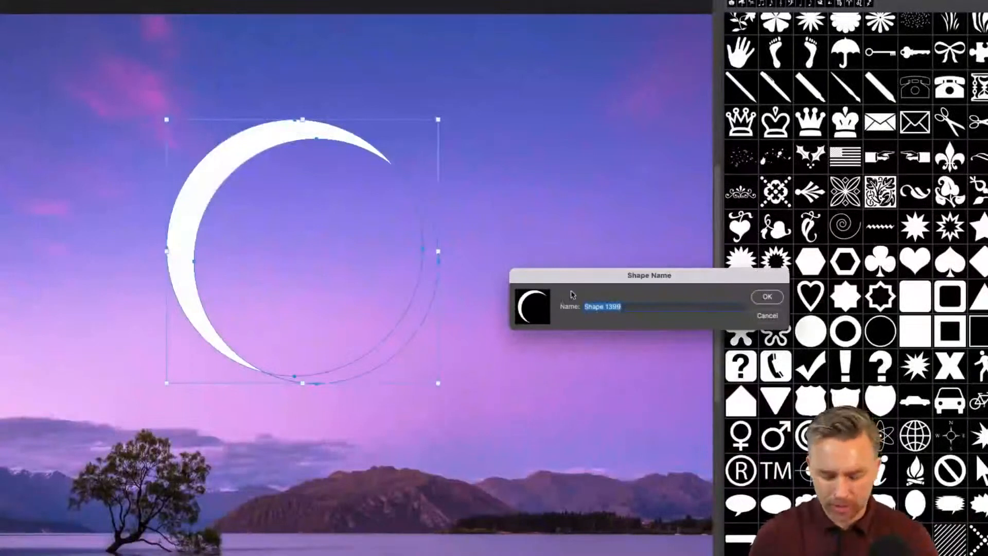
{"action": "type", "text": "Cresent Moon"}
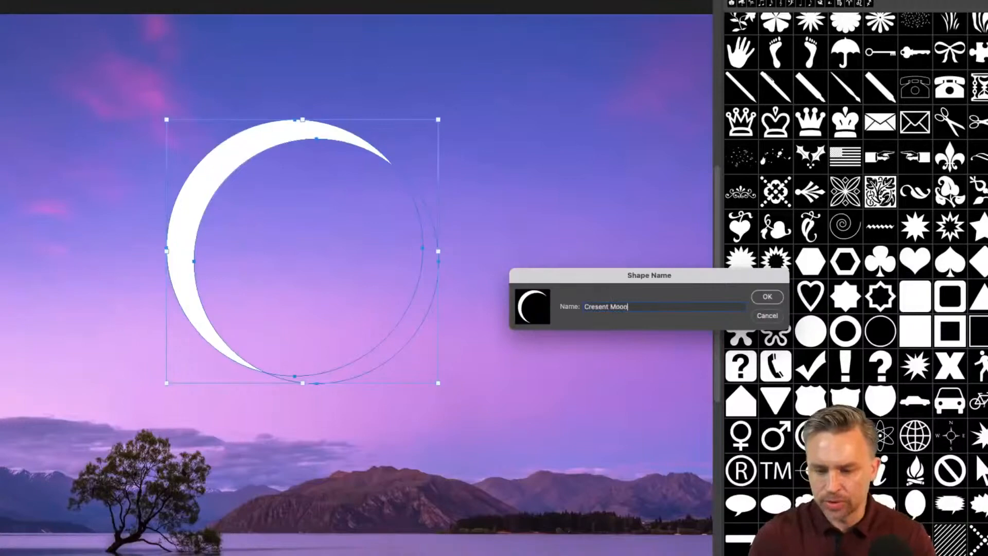
{"action": "key", "text": "Return"}
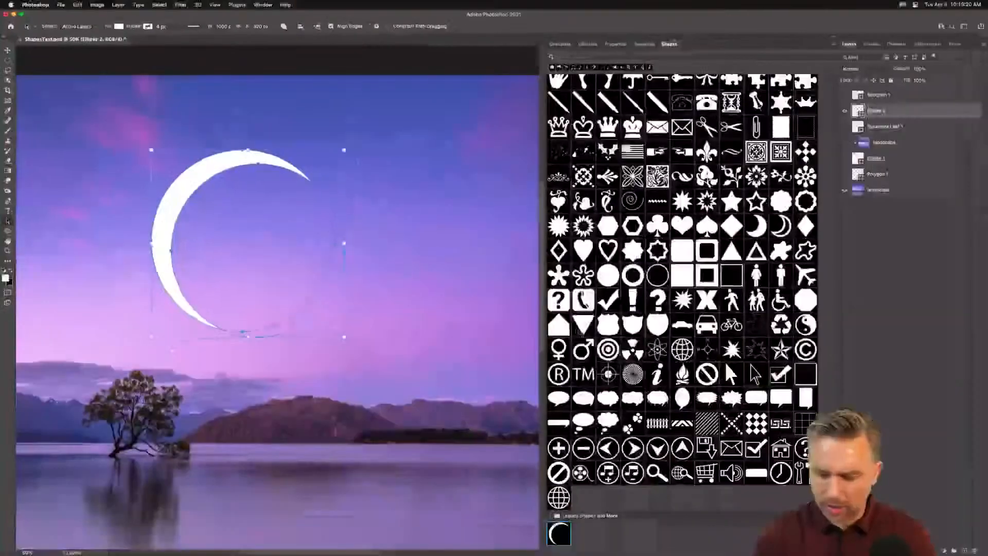
Step: Move the new Cresent Moon shape next to the other shapes in the Shapes panel
{"action": "scroll", "coordinate": [781, 365], "scroll_direction": "up", "scroll_amount": 5}
{"action": "scroll", "coordinate": [834, 200], "scroll_direction": "up", "scroll_amount": 10}
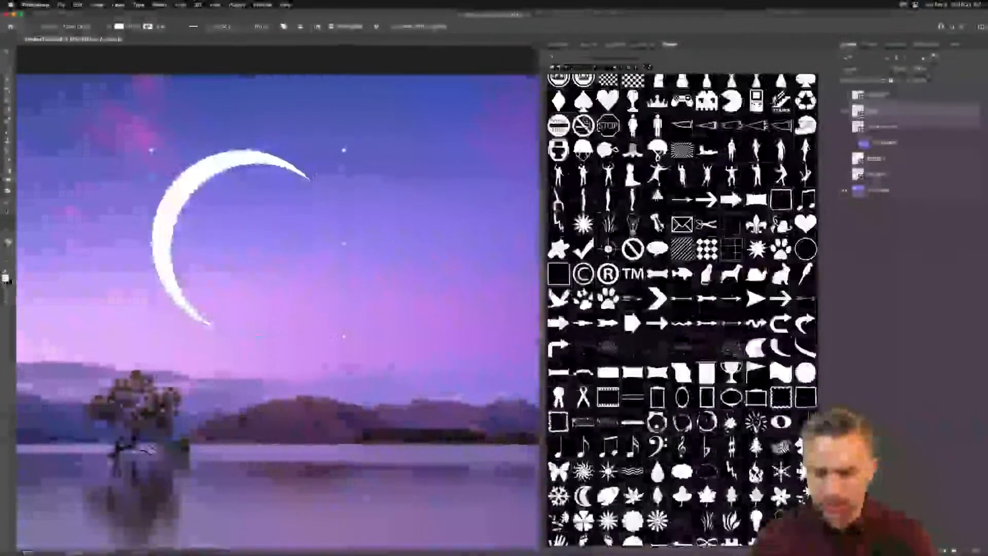
{"action": "scroll", "coordinate": [834, 200], "scroll_direction": "down", "scroll_amount": 15}
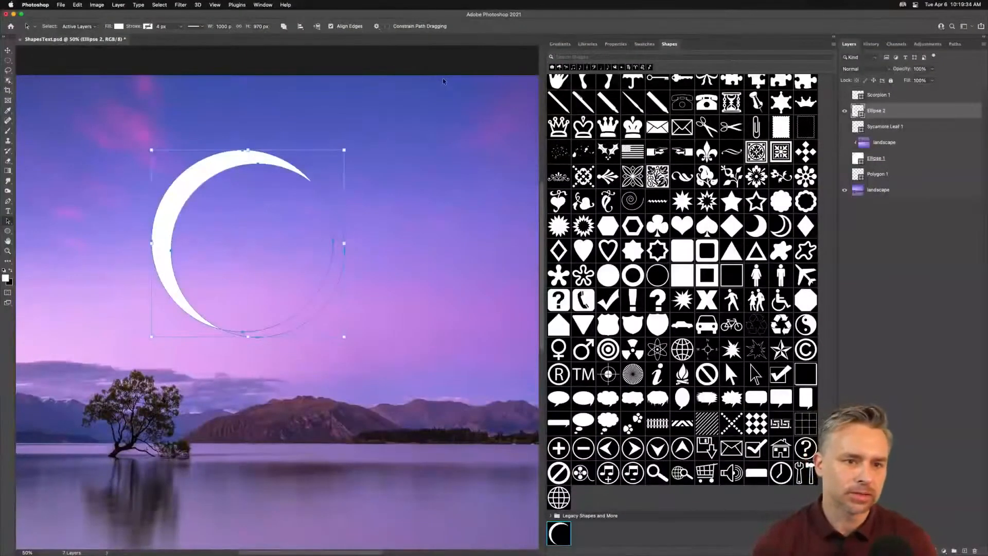
{"action": "left_click_drag", "start_coordinate": [566, 537], "coordinate": [593, 497]}
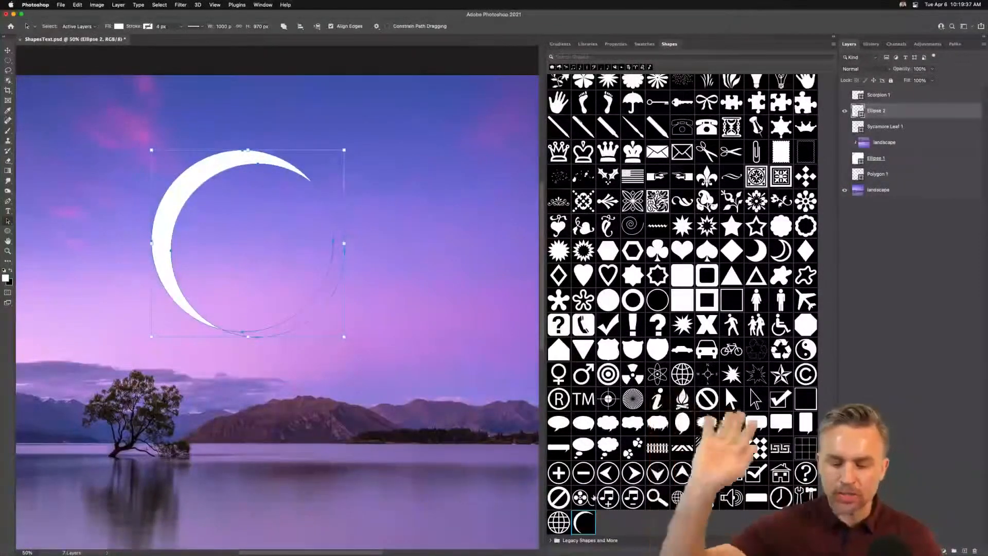
Step: View the Libraries panel and return to the Shapes panel
{"action": "left_click", "coordinate": [586, 44]}
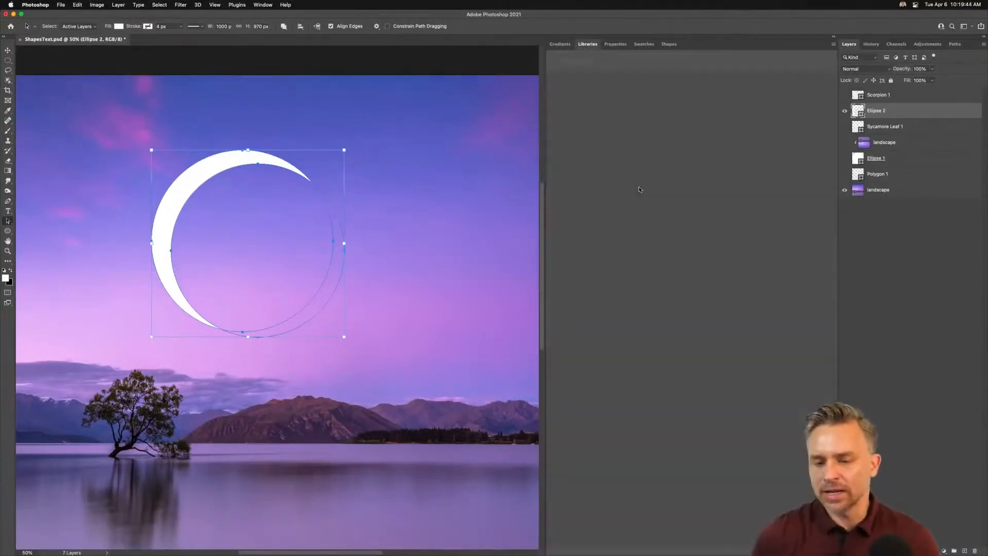
{"action": "left_click", "coordinate": [671, 44]}
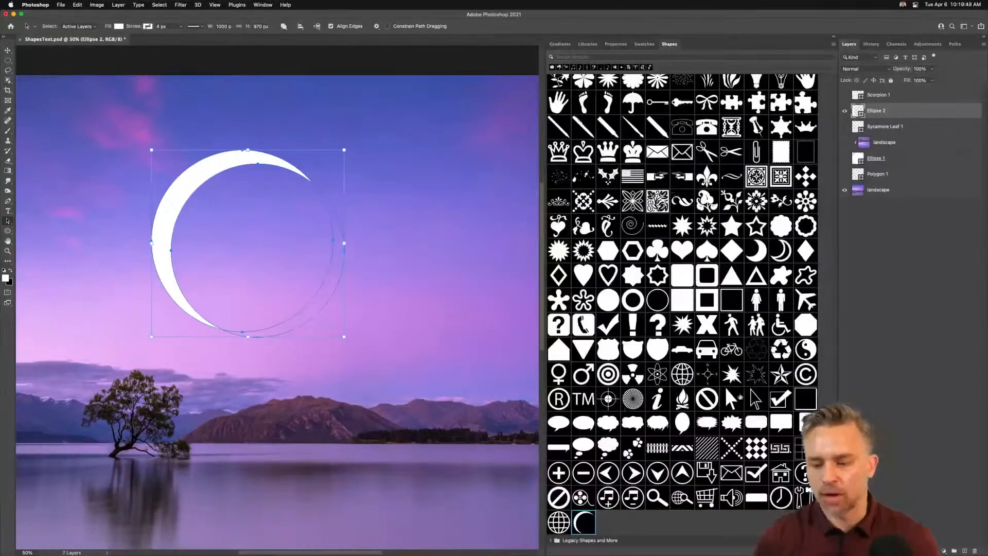
{"action": "left_click", "coordinate": [634, 530]}
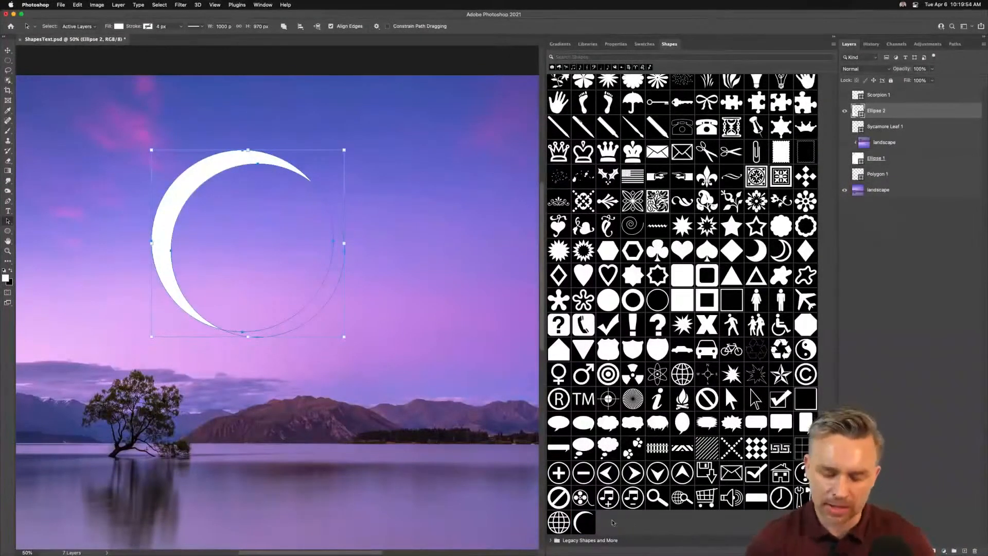
Step: Open the General preferences to inspect the Preset Syncing option, then close the dialog
{"action": "left_click", "coordinate": [59, 4]}
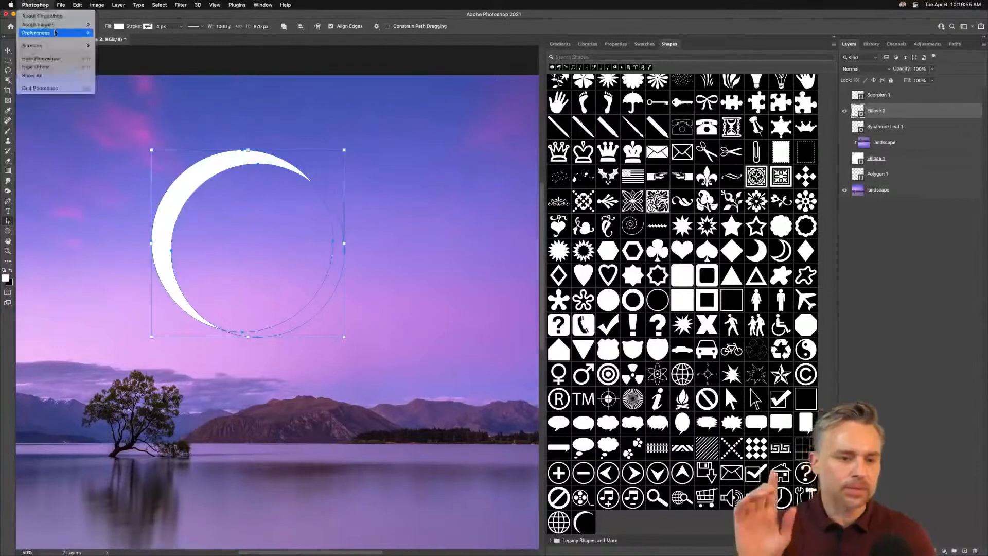
{"action": "mouse_move", "coordinate": [35, 5]}
{"action": "mouse_move", "coordinate": [36, 33]}
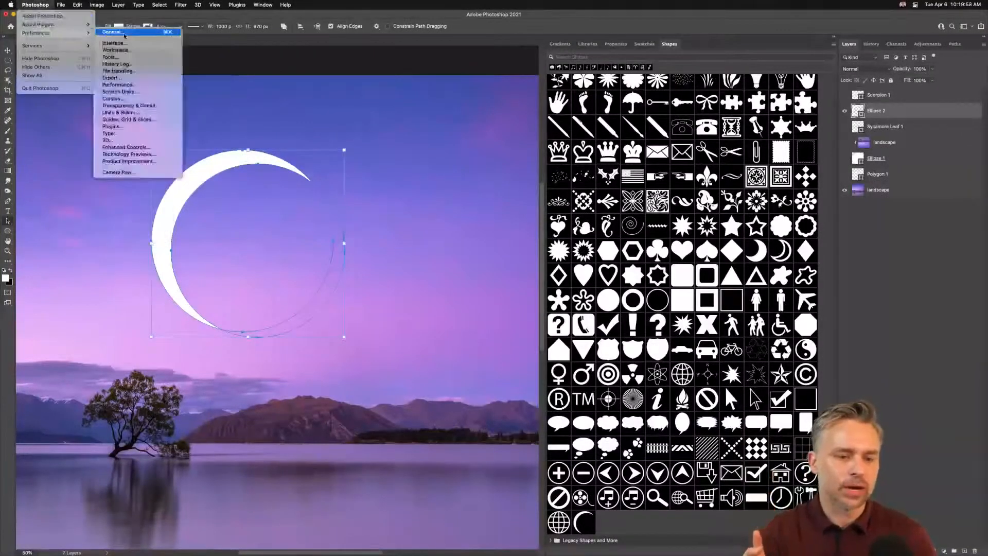
{"action": "left_click", "coordinate": [125, 33]}
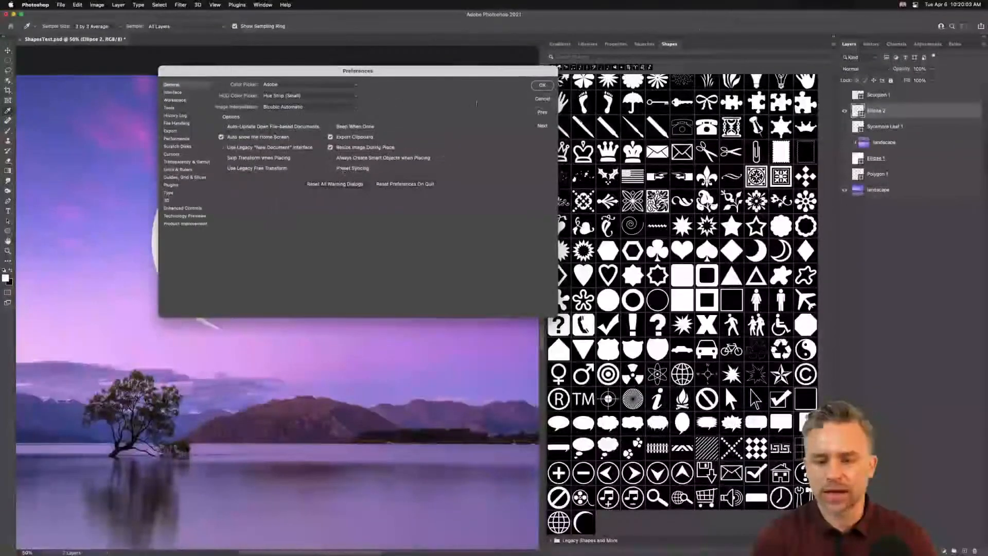
{"action": "left_click", "coordinate": [542, 86]}
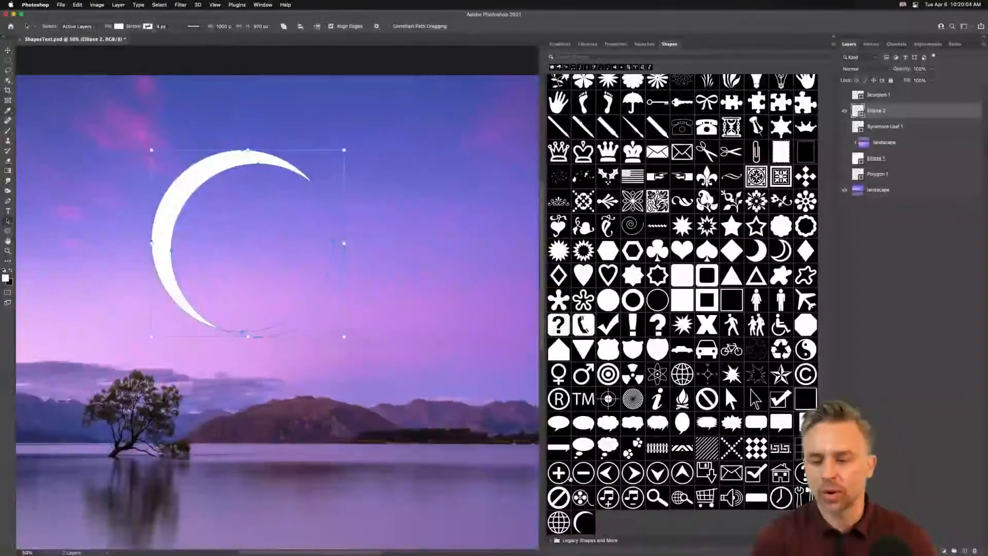
Step: Collapse the side panels and add a new empty layer above the Sycamore Leaf 1 layer
{"action": "left_click", "coordinate": [832, 37]}
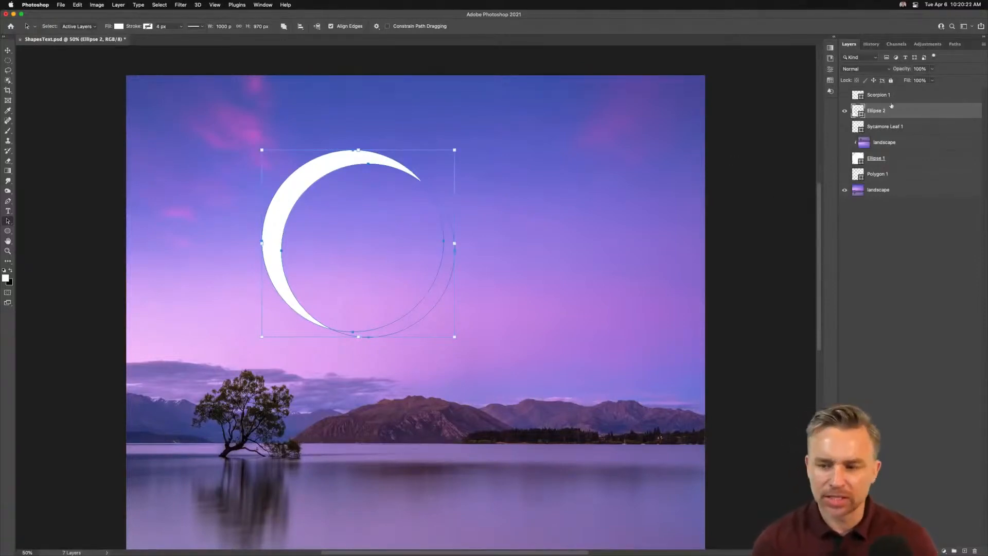
{"action": "left_click", "coordinate": [914, 126]}
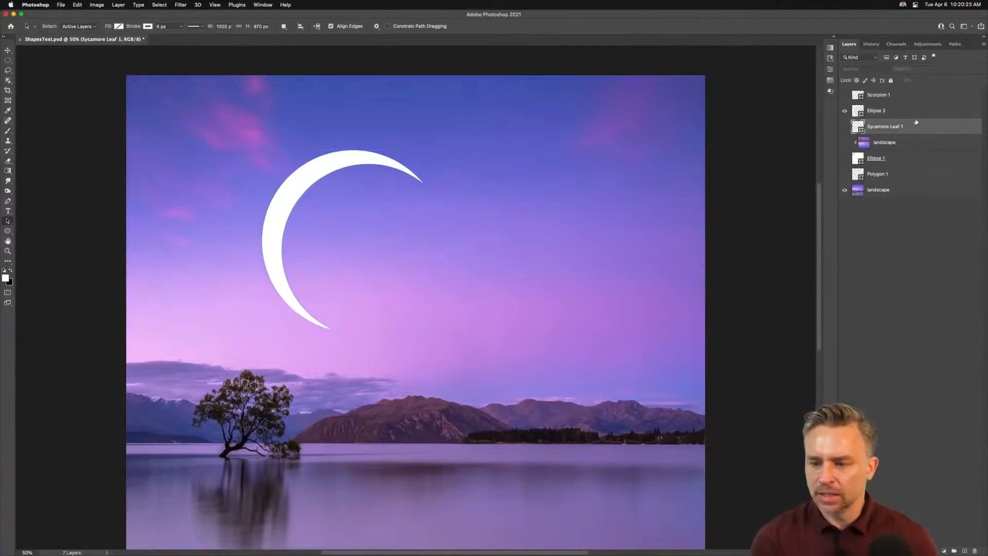
{"action": "left_click", "coordinate": [964, 551]}
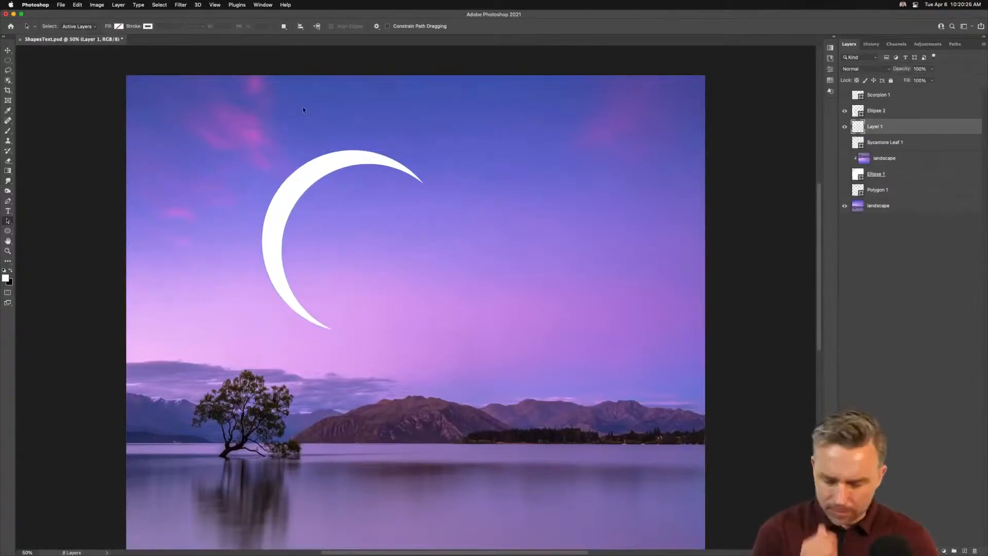
Step: Add a new layer above Ellipse 2 and draw a triangle shape on it with the Triangle Tool
{"action": "left_click", "coordinate": [893, 110]}
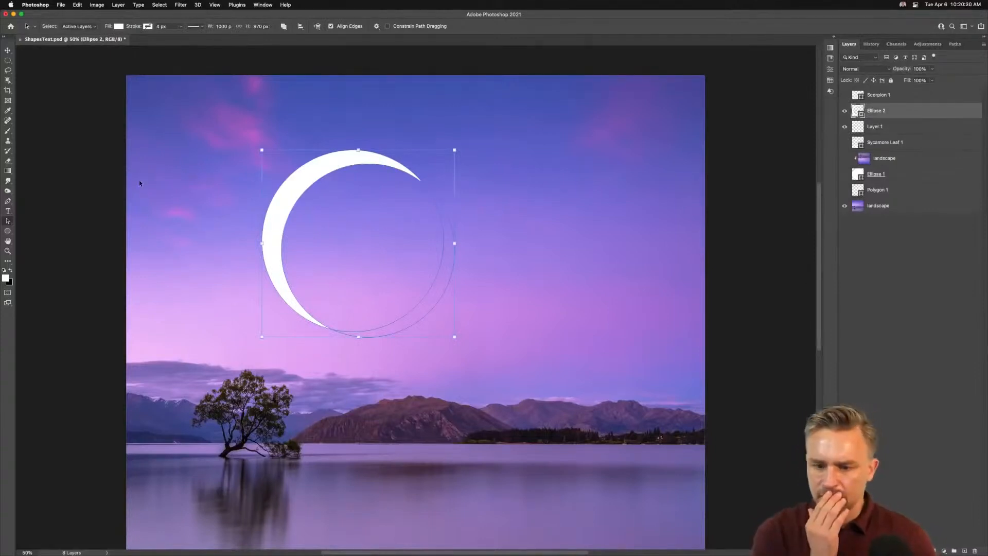
{"action": "left_click", "coordinate": [865, 283]}
{"action": "left_click", "coordinate": [965, 551]}
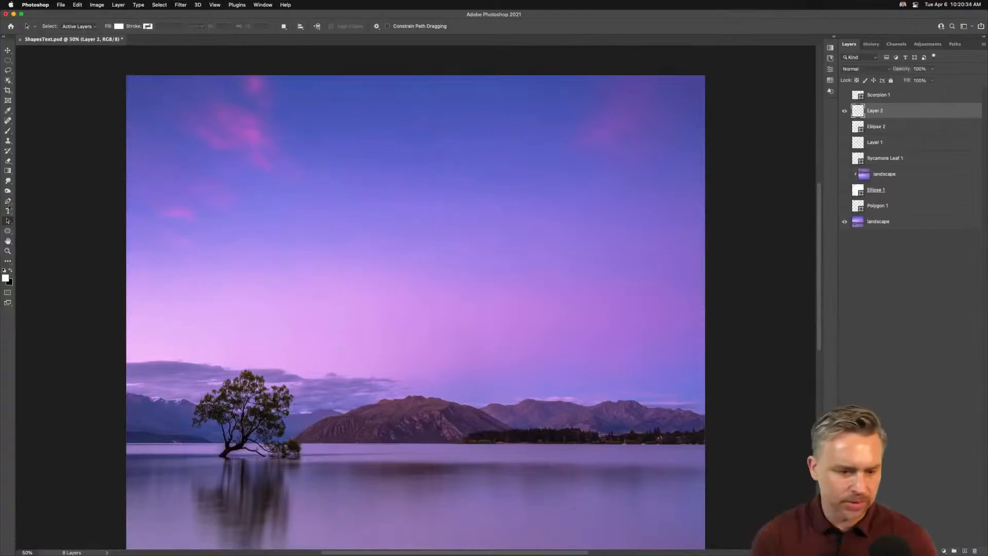
{"action": "left_click", "coordinate": [8, 233]}
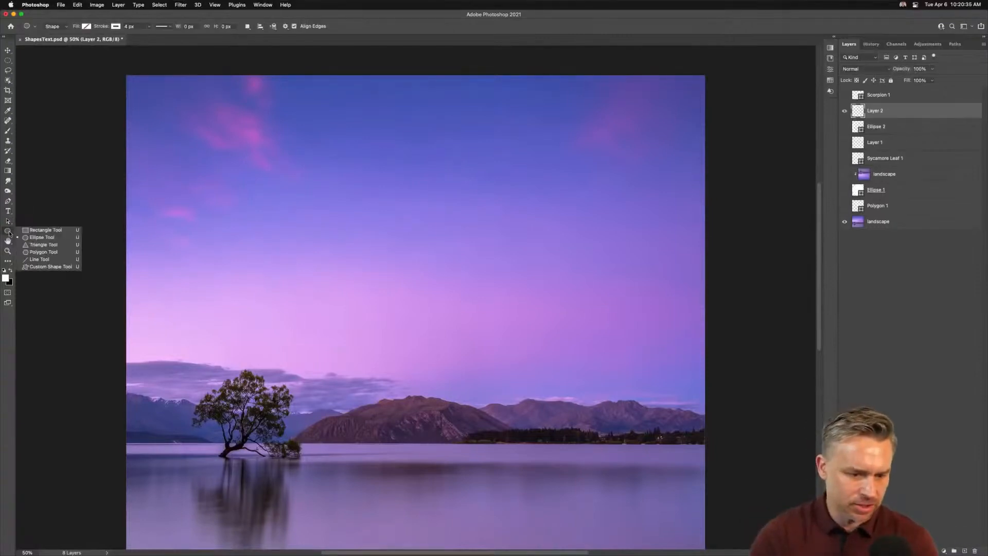
{"action": "left_click", "coordinate": [39, 245]}
{"action": "left_click_drag", "start_coordinate": [402, 264], "coordinate": [515, 330]}
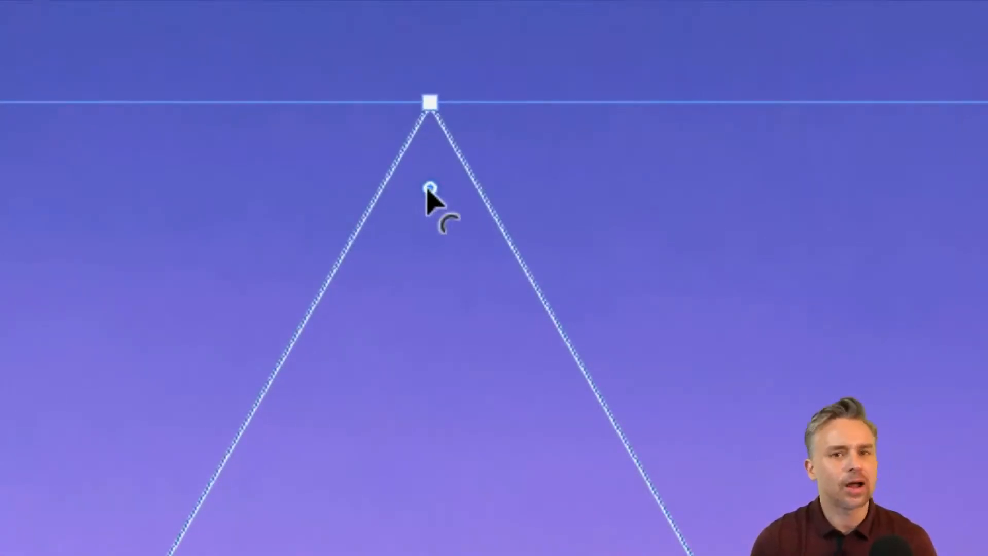
Step: Round the triangle's corners by dragging its corner radius widget and open its path options
{"action": "left_click", "coordinate": [430, 188]}
{"action": "left_click_drag", "start_coordinate": [430, 189], "coordinate": [425, 250]}
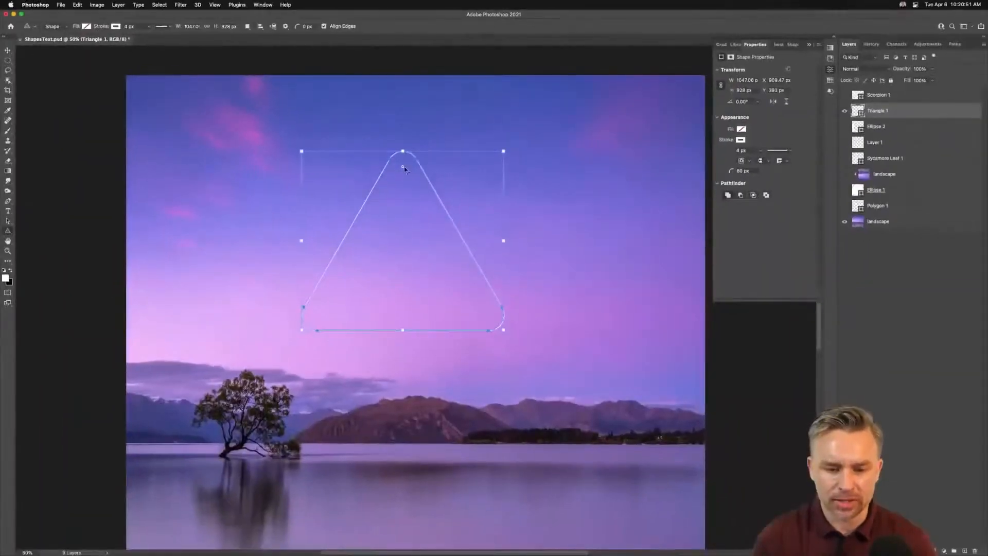
{"action": "left_click_drag", "start_coordinate": [404, 168], "coordinate": [403, 207]}
{"action": "scroll", "coordinate": [463, 195], "scroll_direction": "down", "scroll_amount": 10}
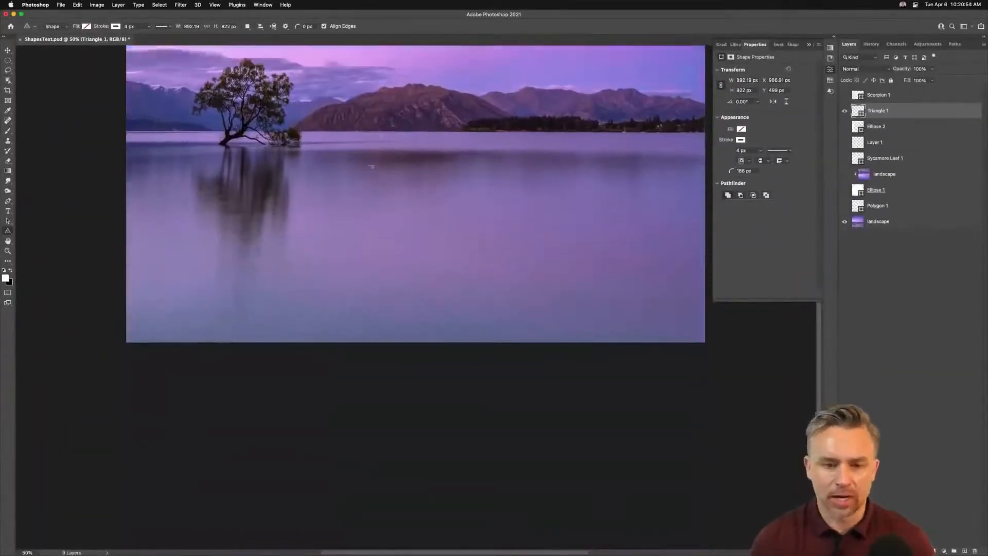
{"action": "scroll", "coordinate": [376, 169], "scroll_direction": "up", "scroll_amount": 15}
{"action": "scroll", "coordinate": [376, 169], "scroll_direction": "up", "scroll_amount": 1}
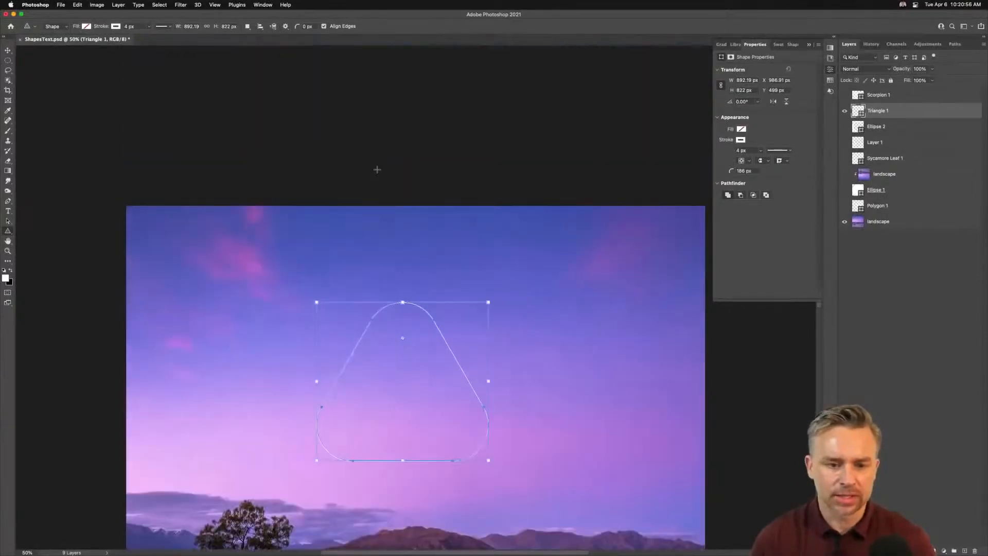
{"action": "left_click", "coordinate": [286, 27]}
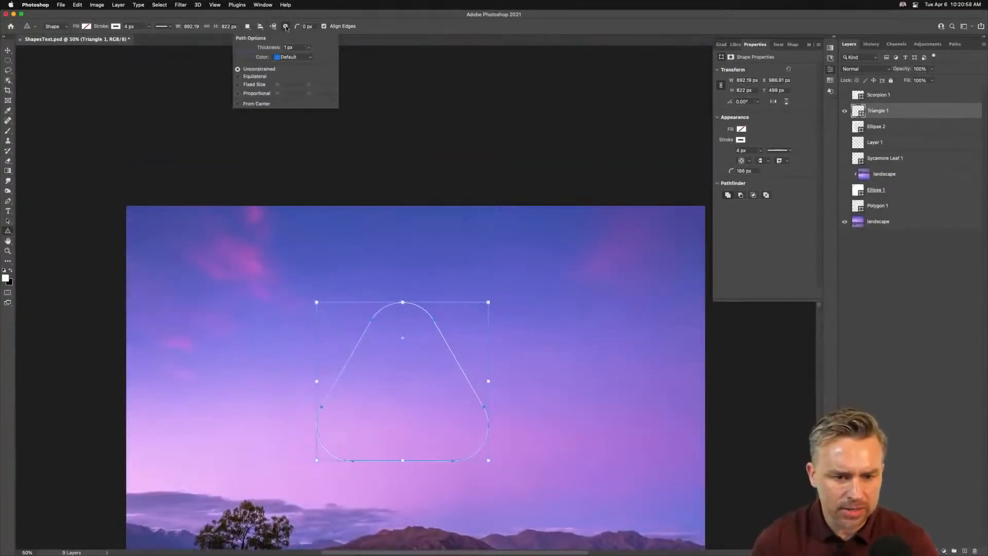
{"action": "left_click", "coordinate": [286, 24]}
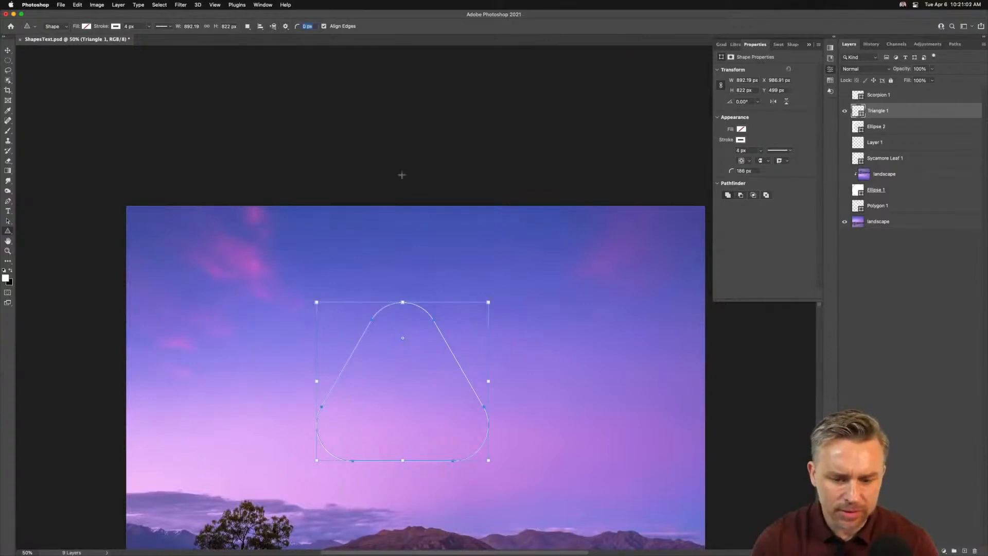
Step: Delete the triangle shape layer
{"action": "left_click", "coordinate": [8, 50]}
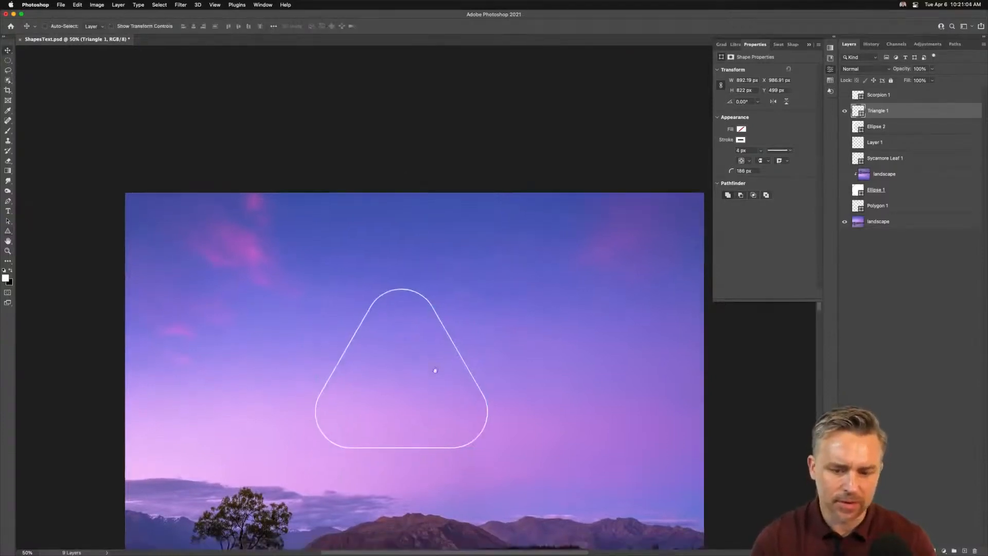
{"action": "scroll", "coordinate": [439, 386], "scroll_direction": "down", "scroll_amount": 6}
{"action": "mouse_move", "coordinate": [944, 113]}
{"action": "left_mouse_down"}
{"action": "mouse_move", "coordinate": [921, 198]}
{"action": "mouse_move", "coordinate": [974, 551]}
{"action": "left_mouse_up"}
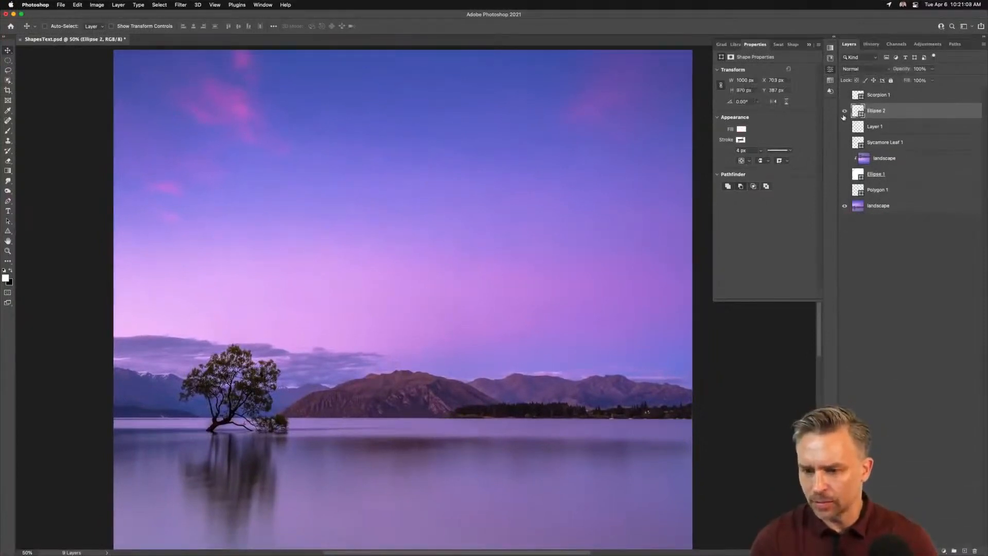
Step: Show the Ellipse 2 crescent layer and rename it moon
{"action": "left_click", "coordinate": [844, 111]}
{"action": "double_click", "coordinate": [877, 111]}
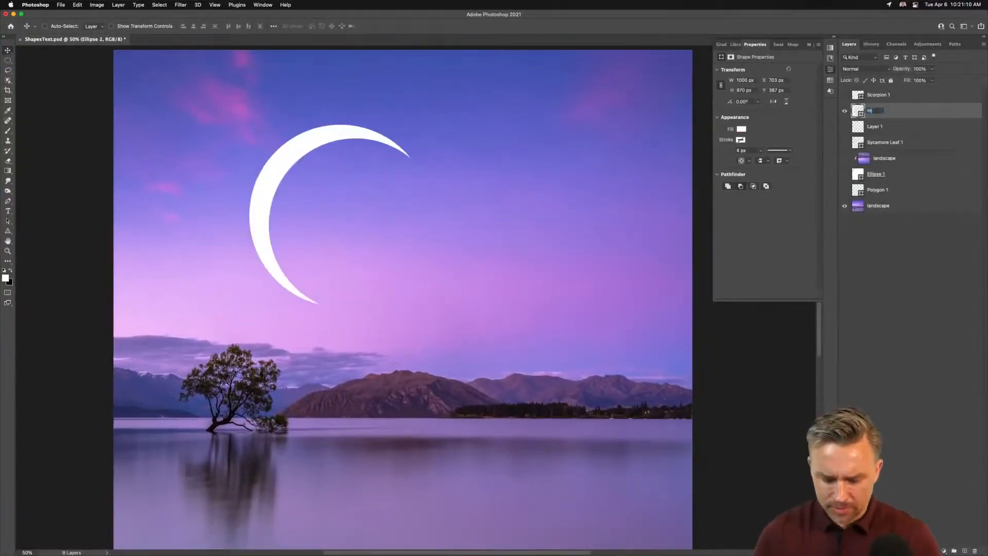
{"action": "type", "text": "moon"}
{"action": "key", "text": "Return"}
Step: Scale the moon down to about 386 x 387 px and move it to the upper left of the sky
{"action": "left_click_drag", "start_coordinate": [291, 157], "coordinate": [260, 149]}
{"action": "key", "text": "ctrl+t"}
{"action": "left_click_drag", "start_coordinate": [418, 303], "coordinate": [308, 190]}
{"action": "key", "text": "Return"}
{"action": "left_click_drag", "start_coordinate": [234, 135], "coordinate": [192, 127]}
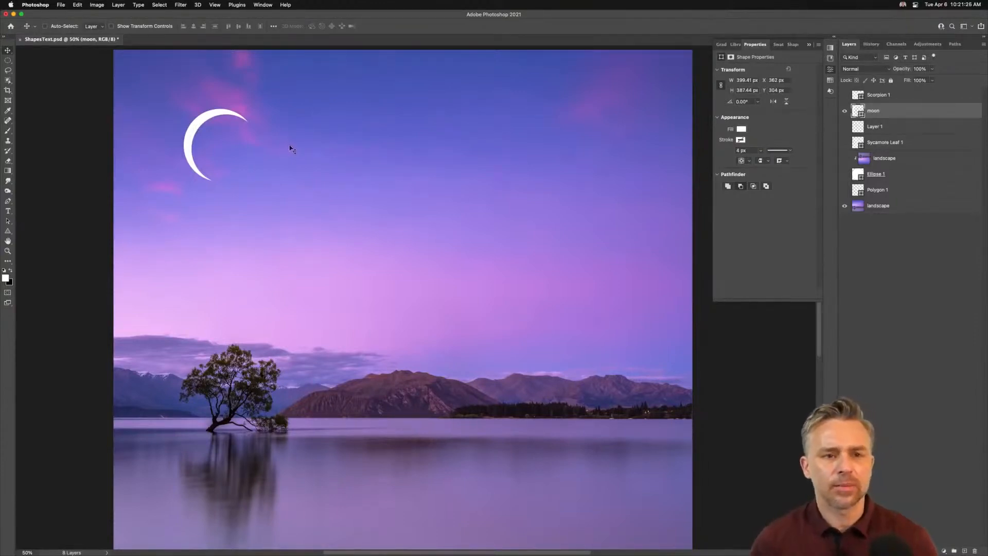
Step: Browse the Creative Cloud Libraries and a library's asset groups, then return to the Shapes panel
{"action": "left_click", "coordinate": [736, 44]}
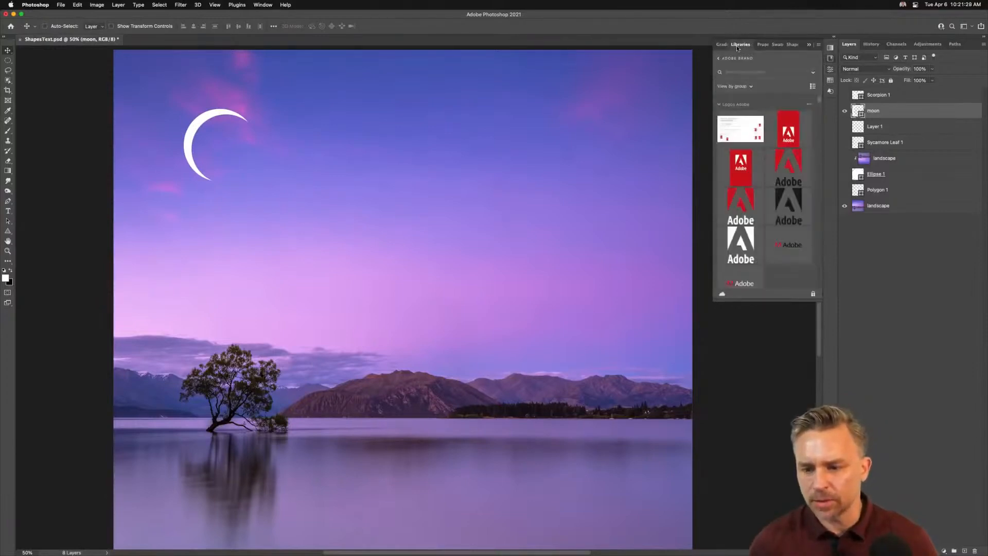
{"action": "left_click", "coordinate": [834, 39]}
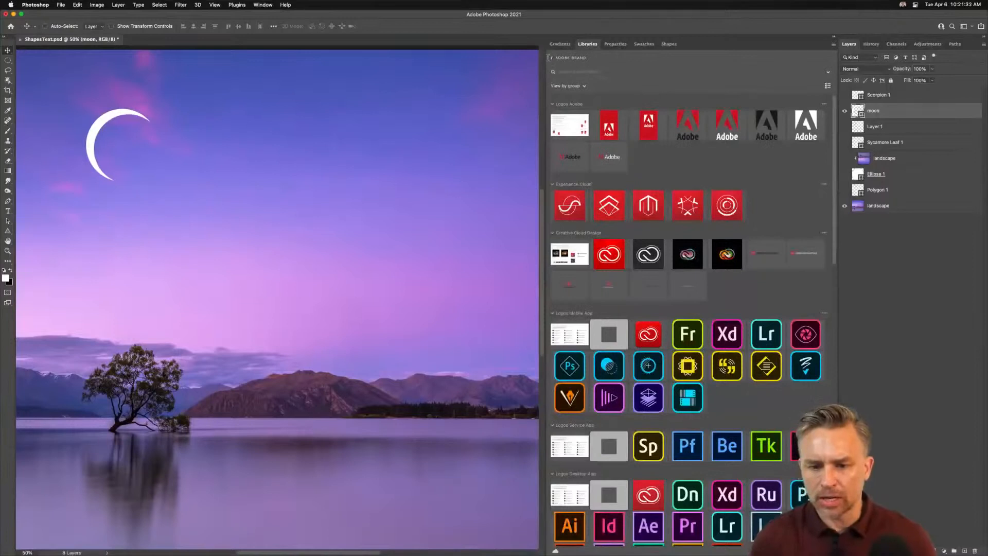
{"action": "left_click", "coordinate": [552, 58]}
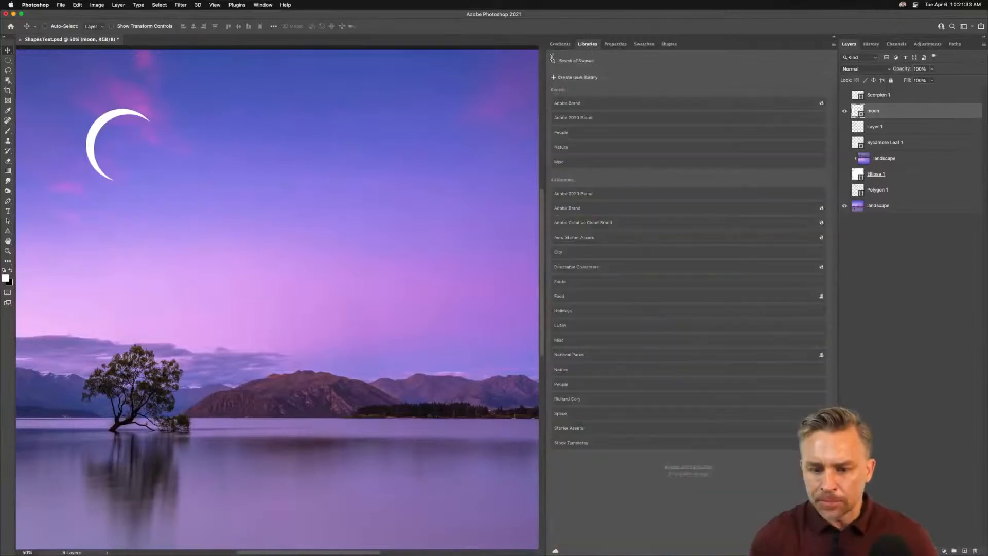
{"action": "left_click", "coordinate": [567, 162]}
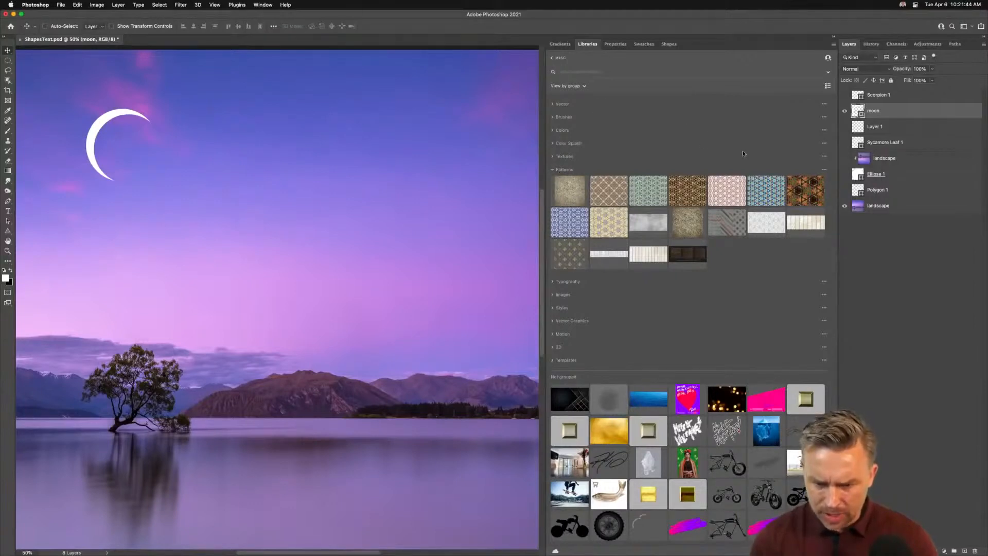
{"action": "left_click", "coordinate": [552, 104]}
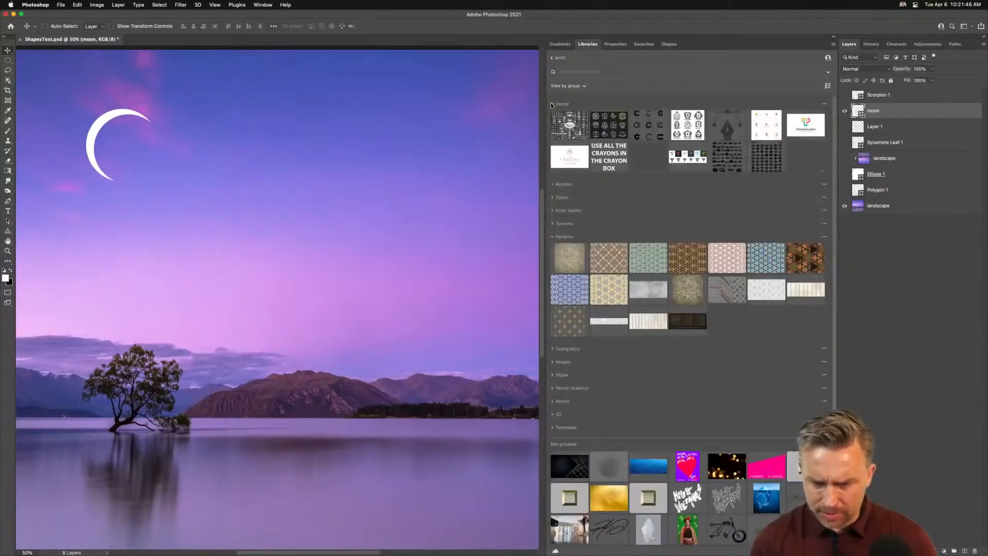
{"action": "left_click", "coordinate": [552, 105]}
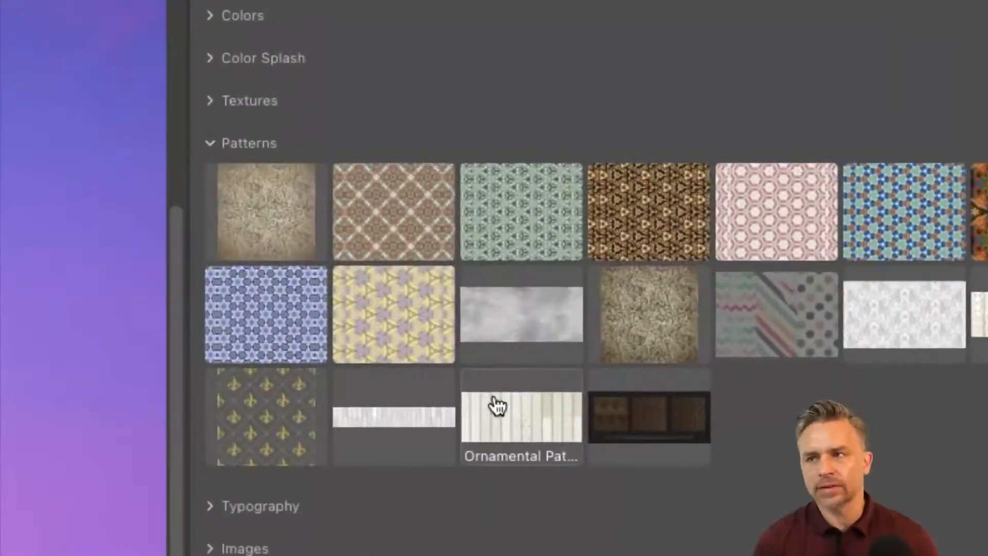
{"action": "mouse_move", "coordinate": [496, 406]}
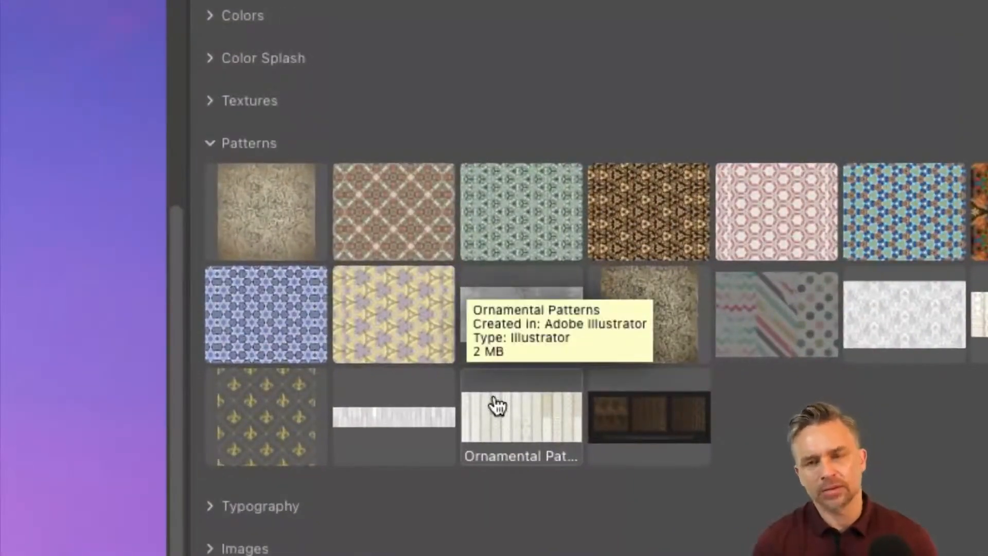
{"action": "mouse_move", "coordinate": [280, 183]}
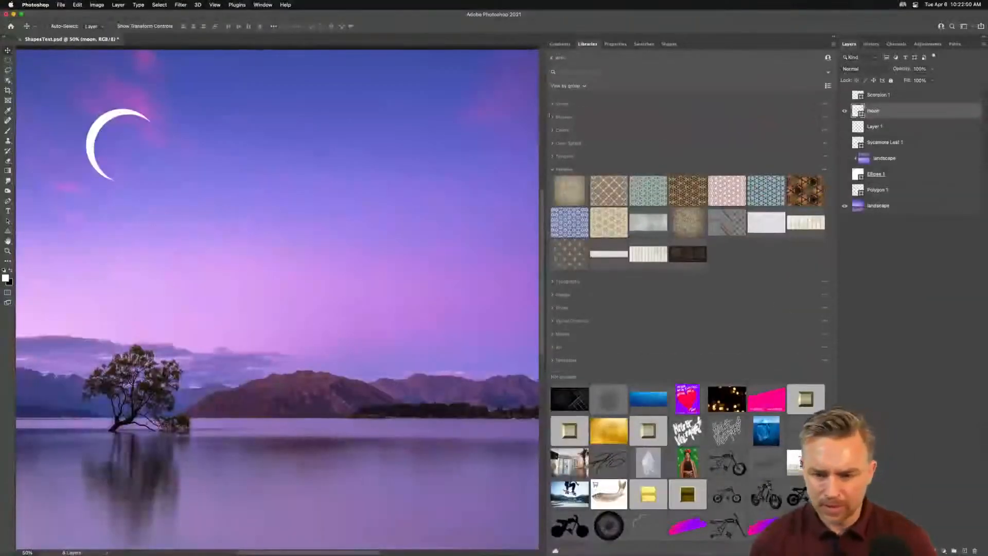
{"action": "left_click", "coordinate": [669, 44]}
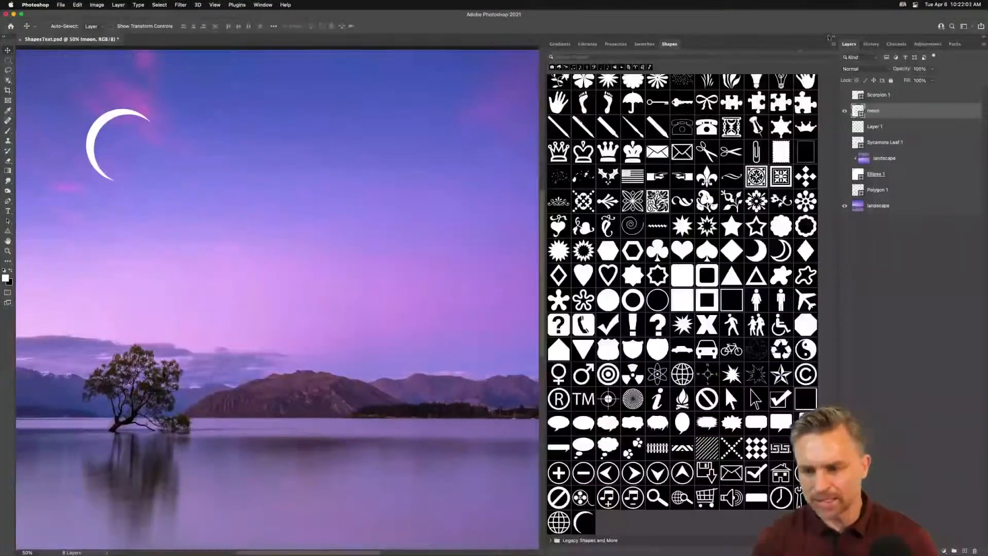
{"action": "left_click", "coordinate": [832, 37]}
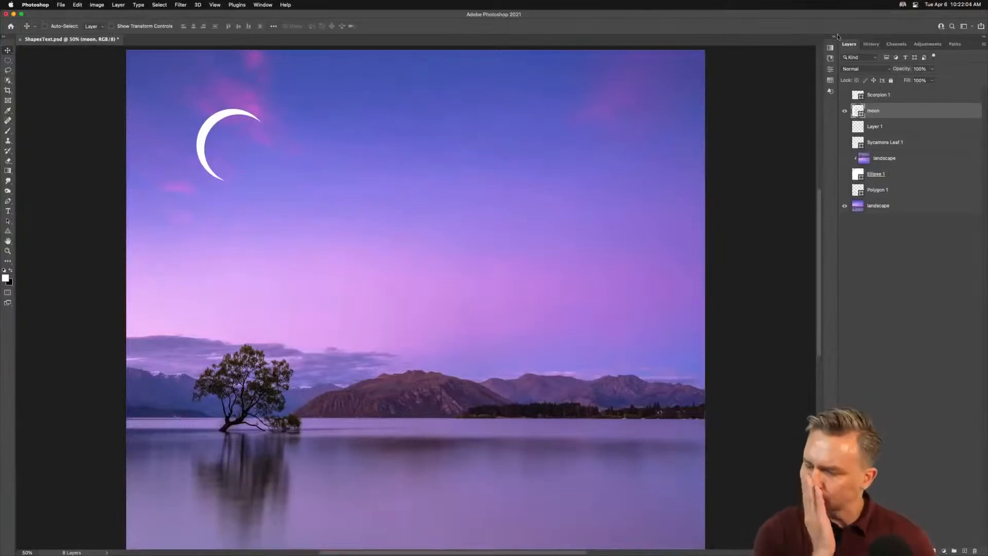
Step: Hide the moon layer and draw a triangle about 1214 x 1052 px in the sky on a new layer
{"action": "left_click", "coordinate": [843, 111]}
{"action": "left_click", "coordinate": [964, 551]}
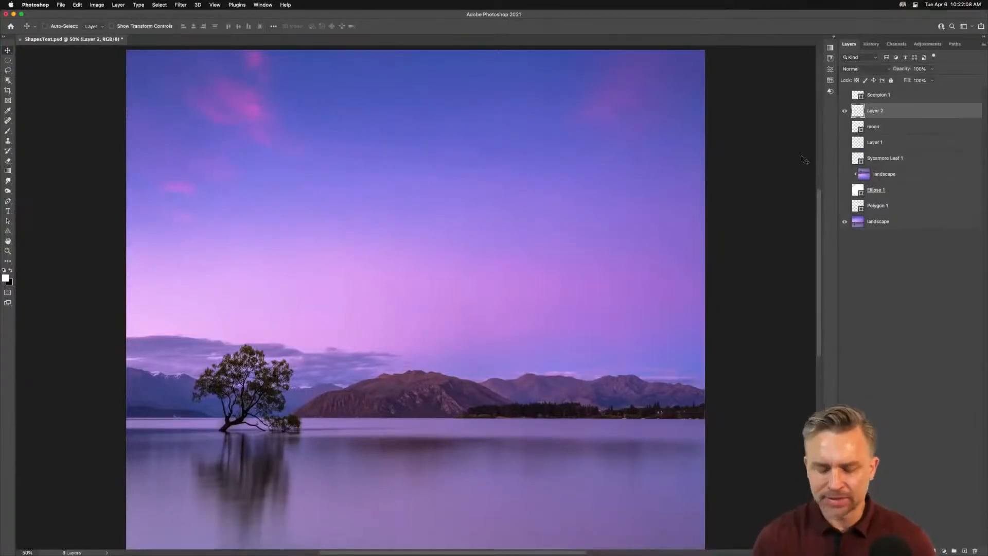
{"action": "left_click_drag", "start_coordinate": [7, 237], "coordinate": [41, 245]}
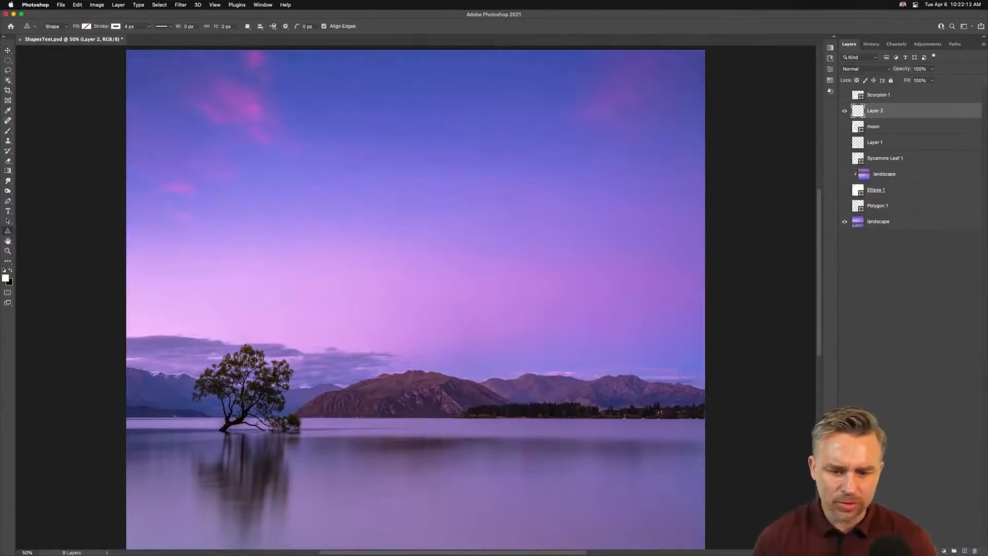
{"action": "left_click_drag", "start_coordinate": [405, 242], "coordinate": [540, 398]}
{"action": "left_click", "coordinate": [8, 50]}
{"action": "left_click_drag", "start_coordinate": [383, 178], "coordinate": [383, 192]}
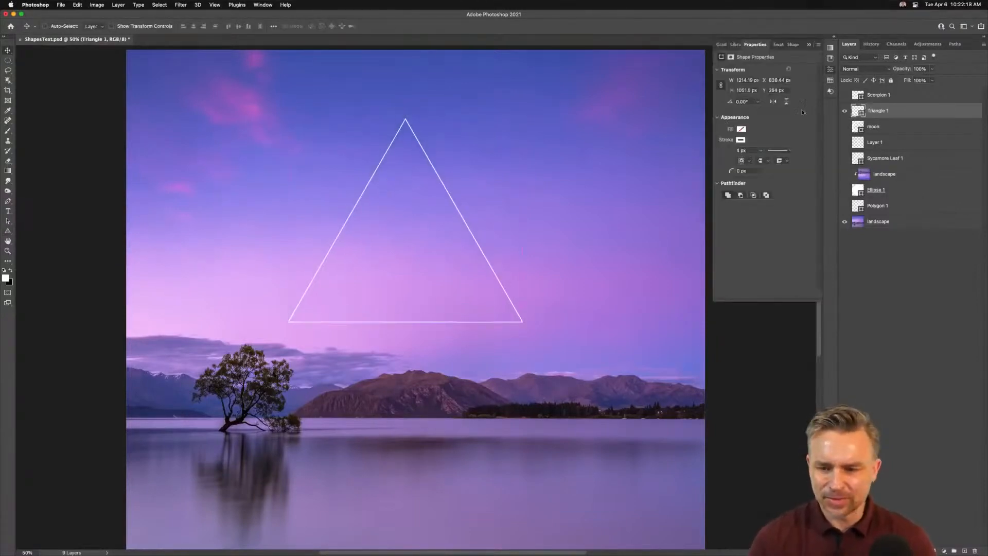
Step: Fill the triangle with a pink-to-yellow gradient preset from the Gradients panel
{"action": "left_click", "coordinate": [722, 44]}
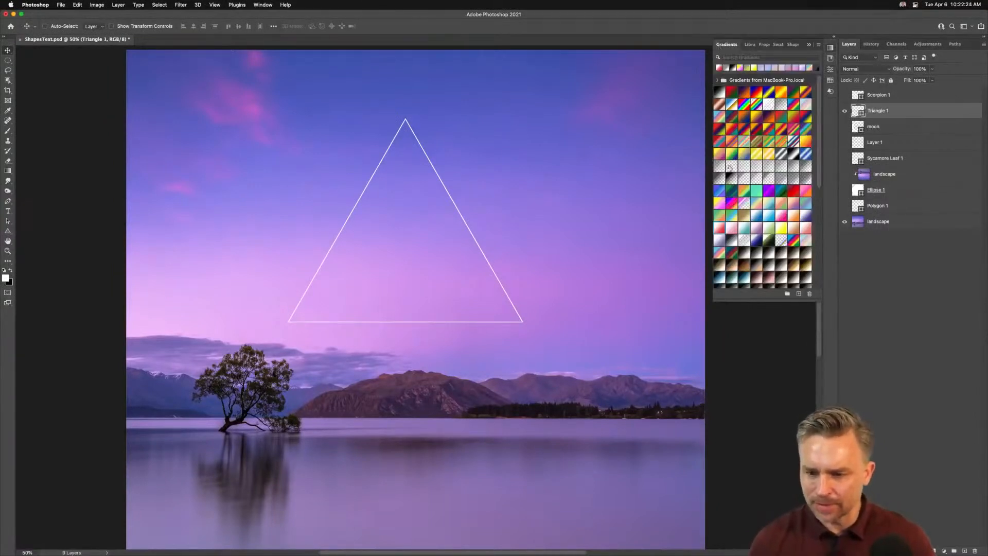
{"action": "left_click", "coordinate": [720, 202]}
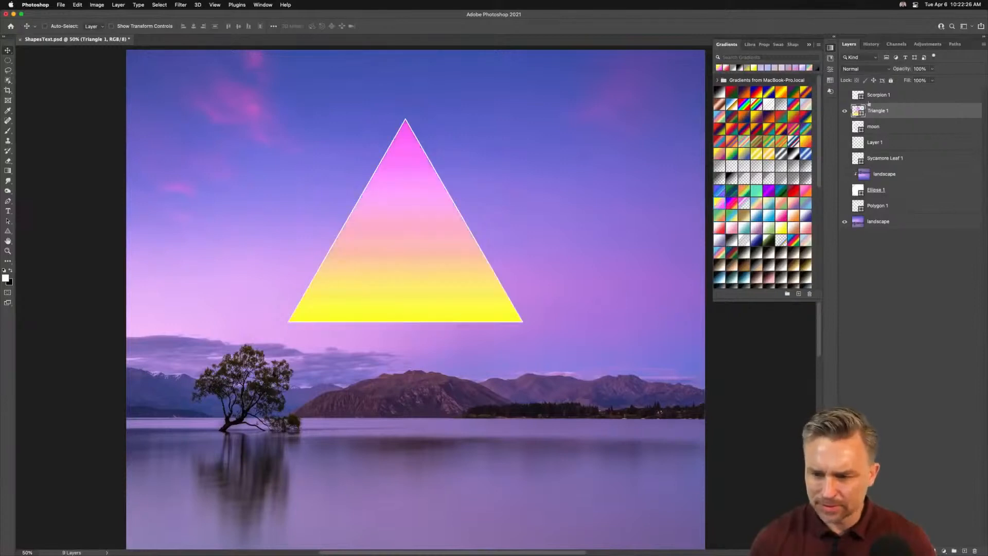
Step: Open the triangle's shape properties and review its fill options, keeping the gradient fill
{"action": "left_click", "coordinate": [835, 37]}
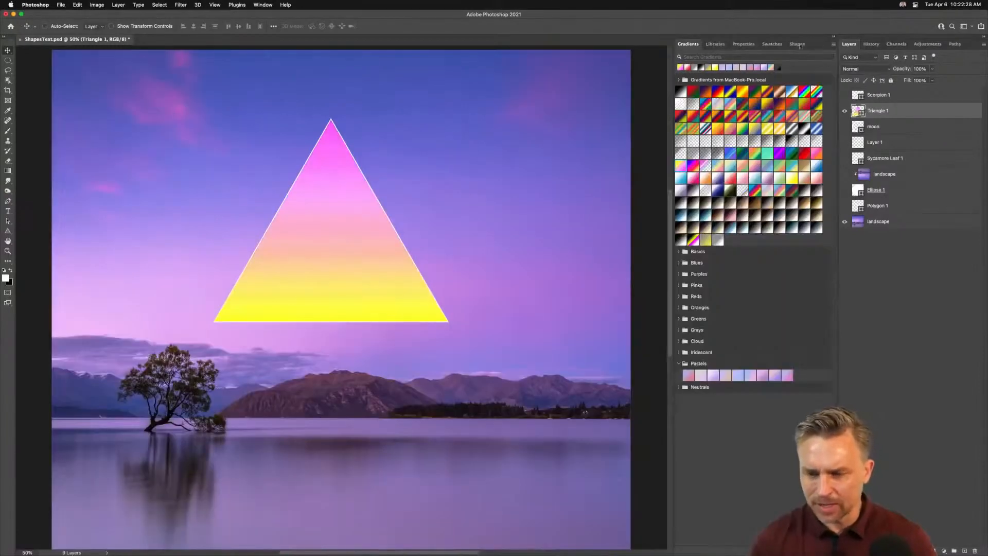
{"action": "left_click", "coordinate": [798, 43]}
{"action": "left_click", "coordinate": [745, 44]}
{"action": "left_click", "coordinate": [702, 129]}
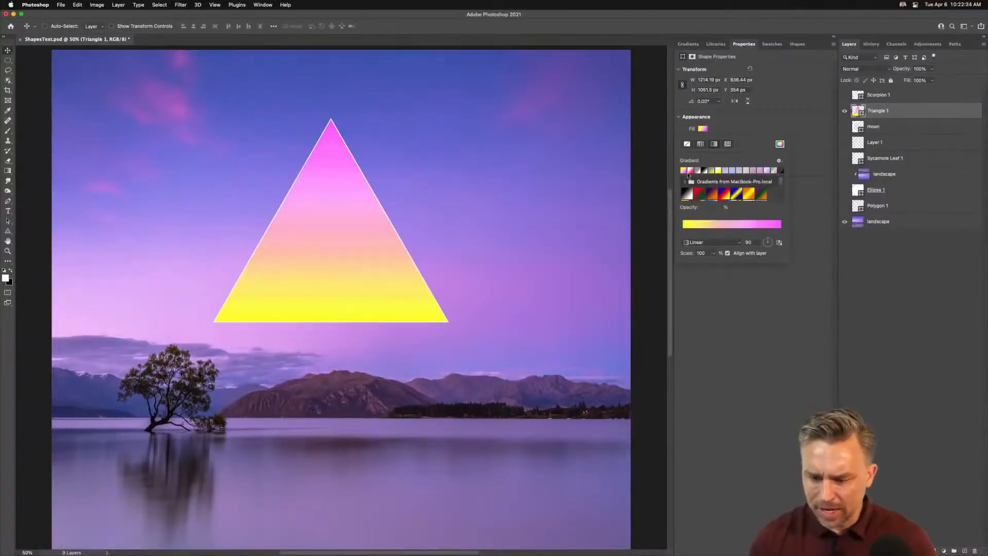
{"action": "left_click", "coordinate": [687, 145]}
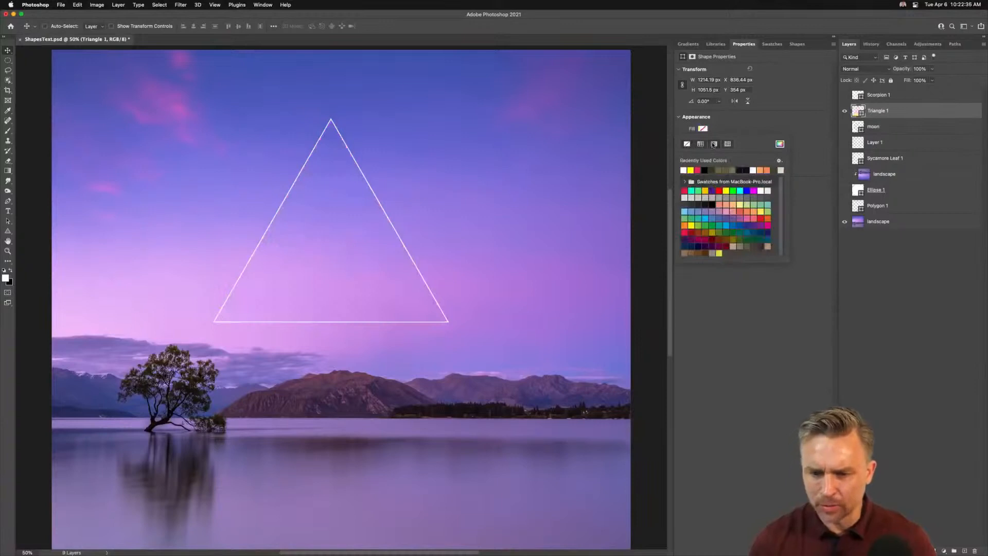
{"action": "left_click", "coordinate": [714, 145]}
{"action": "left_click", "coordinate": [785, 328]}
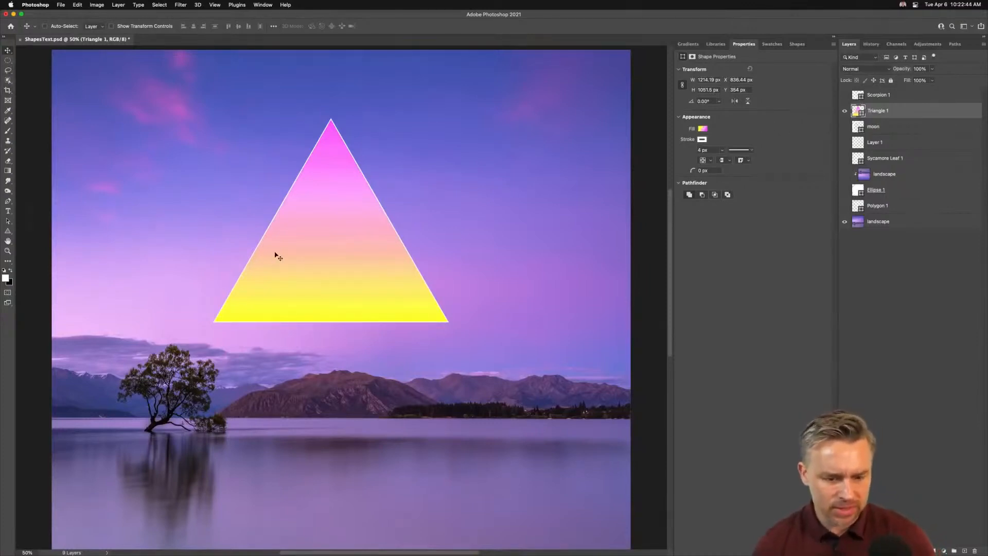
Step: Move the triangle lower and enlarge it to about 1375 x 1223 px so its base sits above the mountains
{"action": "left_click_drag", "start_coordinate": [276, 257], "coordinate": [268, 303]}
{"action": "key", "text": "super+t"}
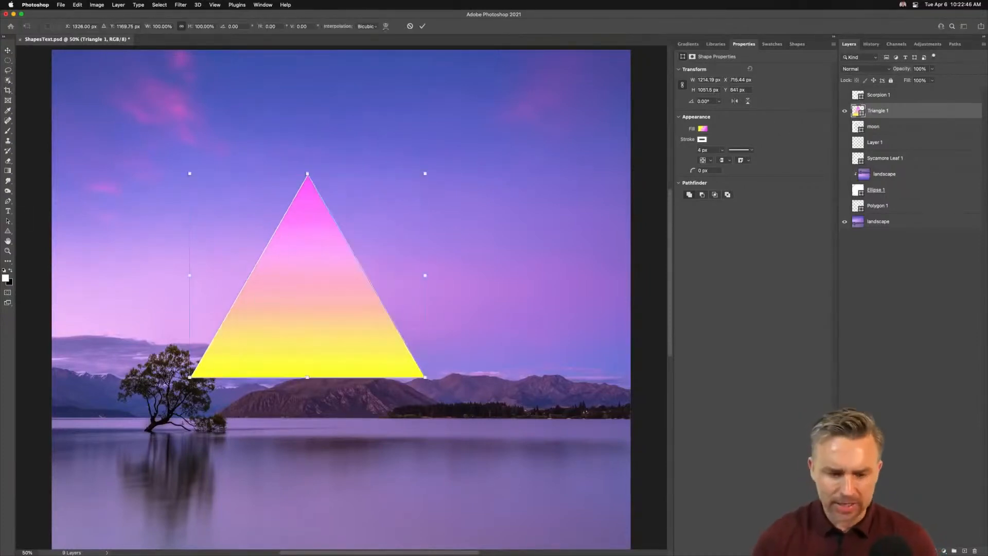
{"action": "left_click_drag", "start_coordinate": [428, 167], "coordinate": [457, 139]}
{"action": "left_click_drag", "start_coordinate": [341, 297], "coordinate": [364, 259]}
{"action": "key", "text": "Return"}
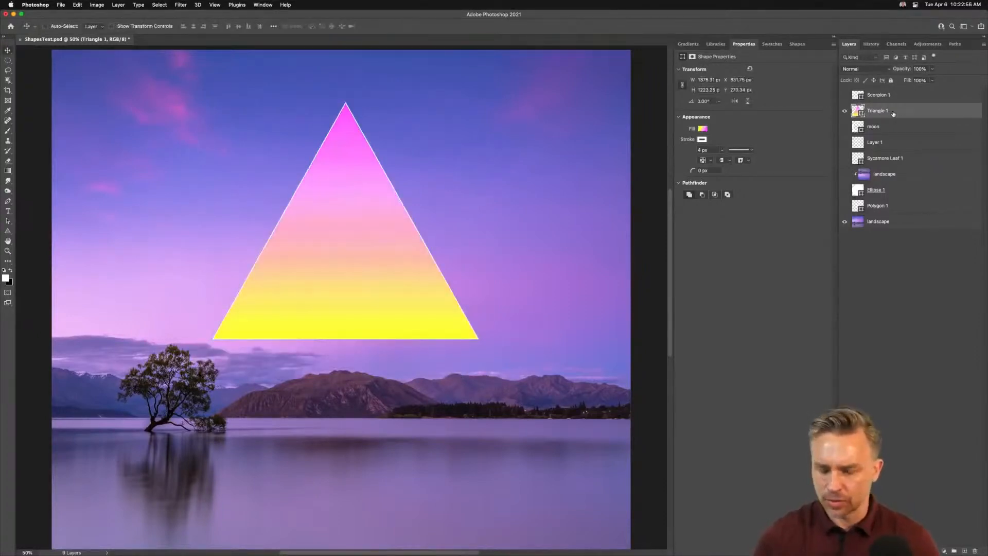
Step: Duplicate the triangle into a smart object layer named Triangle 1 reflection
{"action": "key", "text": "super+j"}
{"action": "left_click_drag", "start_coordinate": [880, 111], "coordinate": [885, 135]}
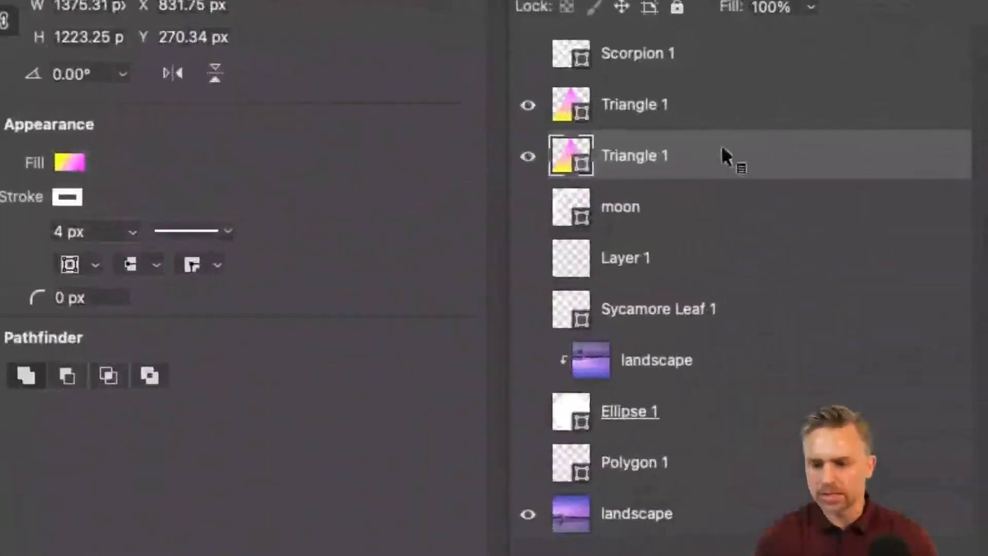
{"action": "double_click", "coordinate": [880, 126]}
{"action": "key", "text": "Right"}
{"action": "type", "text": "reflection"}
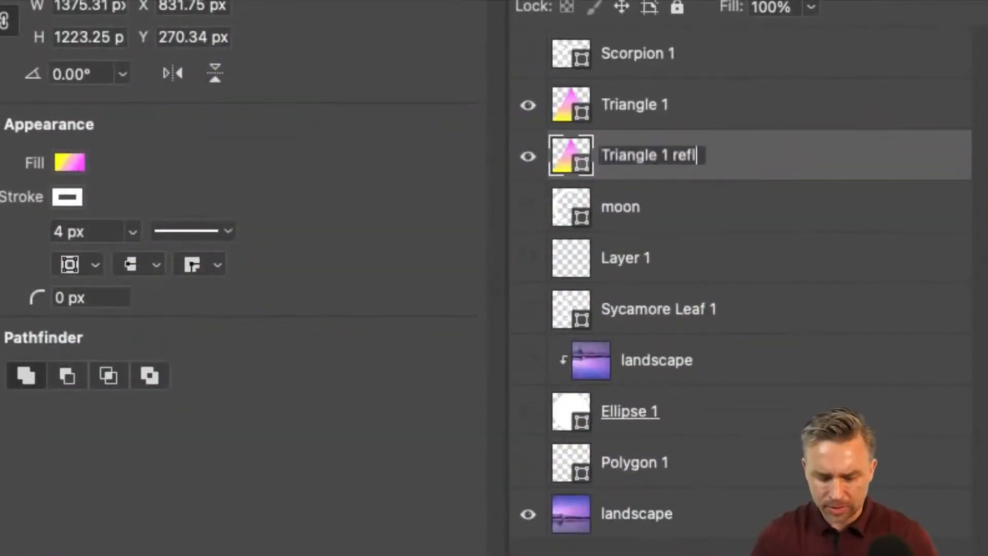
{"action": "key", "text": "Return"}
{"action": "right_click", "coordinate": [807, 151]}
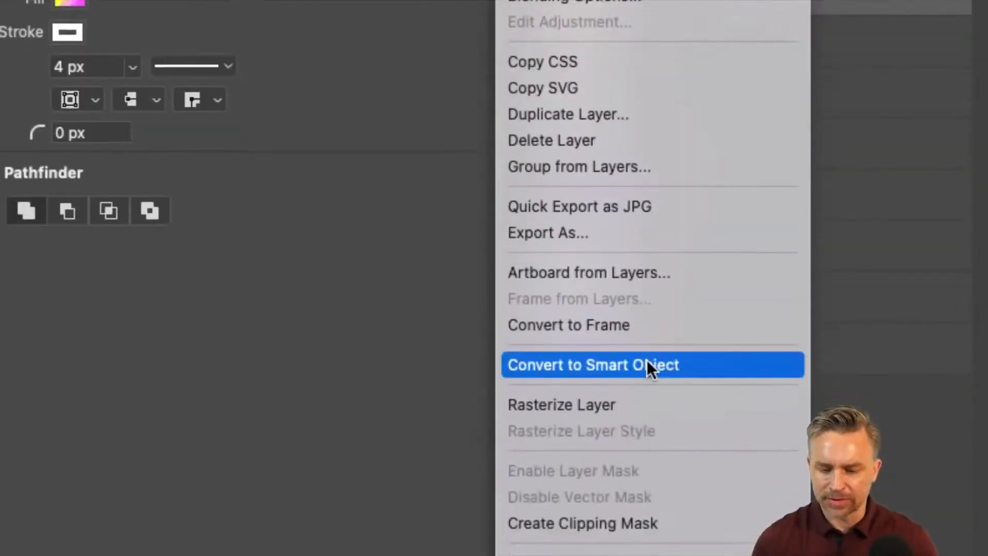
{"action": "left_click", "coordinate": [682, 361]}
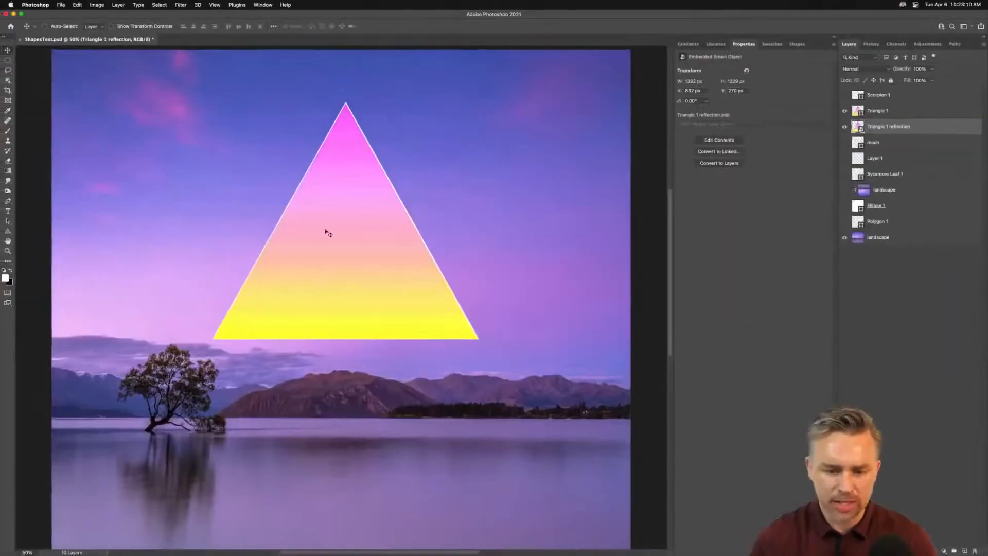
Step: Flip the reflection copy vertically and move it down into the lake below the original triangle
{"action": "left_click", "coordinate": [845, 112]}
{"action": "mouse_move", "coordinate": [400, 244]}
{"action": "left_mouse_down"}
{"action": "mouse_move", "coordinate": [389, 258]}
{"action": "mouse_move", "coordinate": [391, 240]}
{"action": "left_mouse_up"}
{"action": "key", "text": "super+z"}
{"action": "key", "text": "super+t"}
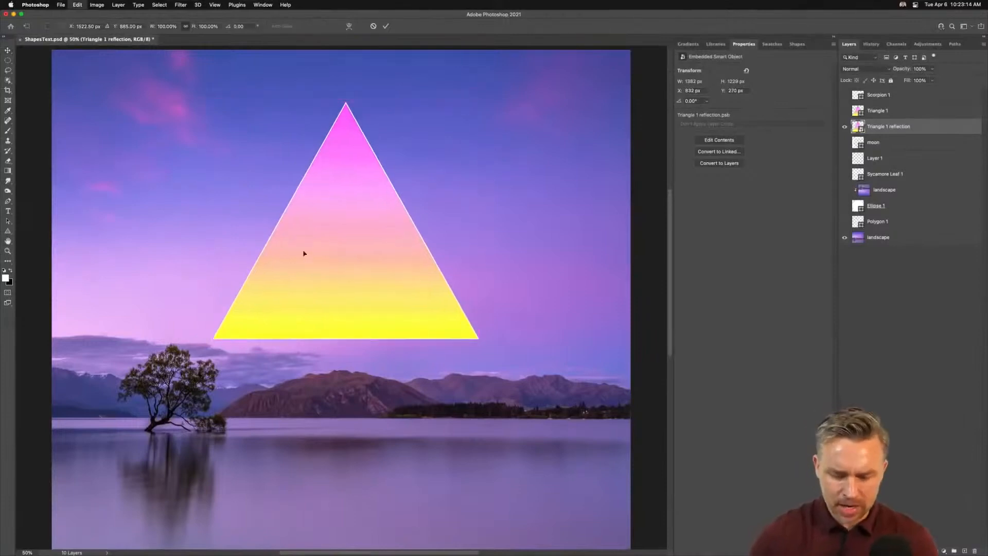
{"action": "right_click", "coordinate": [341, 219]}
{"action": "left_click", "coordinate": [352, 370]}
{"action": "left_click_drag", "start_coordinate": [326, 172], "coordinate": [331, 511]}
{"action": "key", "text": "Return"}
{"action": "left_click", "coordinate": [844, 111]}
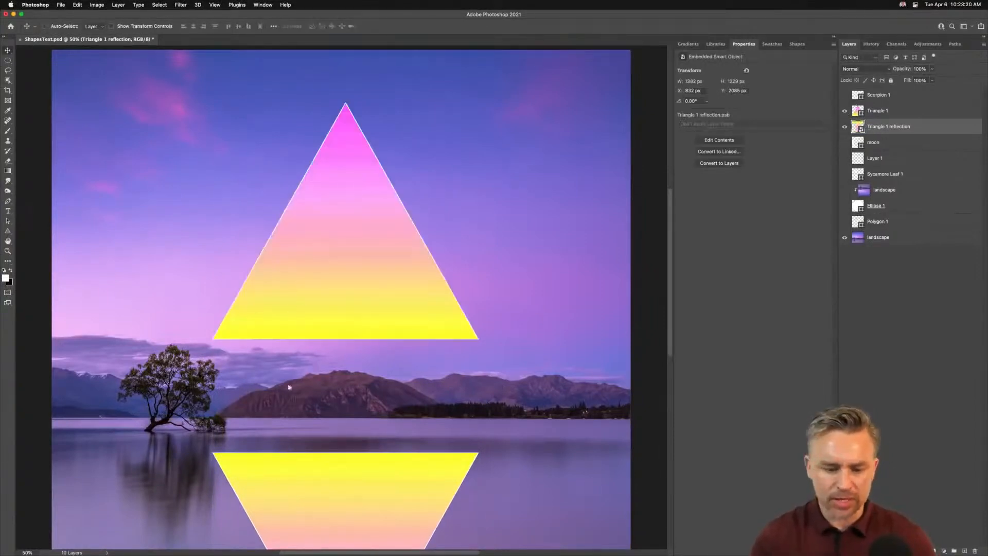
Step: Open the Blur Gallery on the reflection and set a Tilt-Shift blur of about 57 px along the shoreline instead of Field Blur
{"action": "scroll", "coordinate": [288, 402], "scroll_direction": "down", "scroll_amount": 5}
{"action": "left_click_drag", "start_coordinate": [290, 406], "coordinate": [290, 422]}
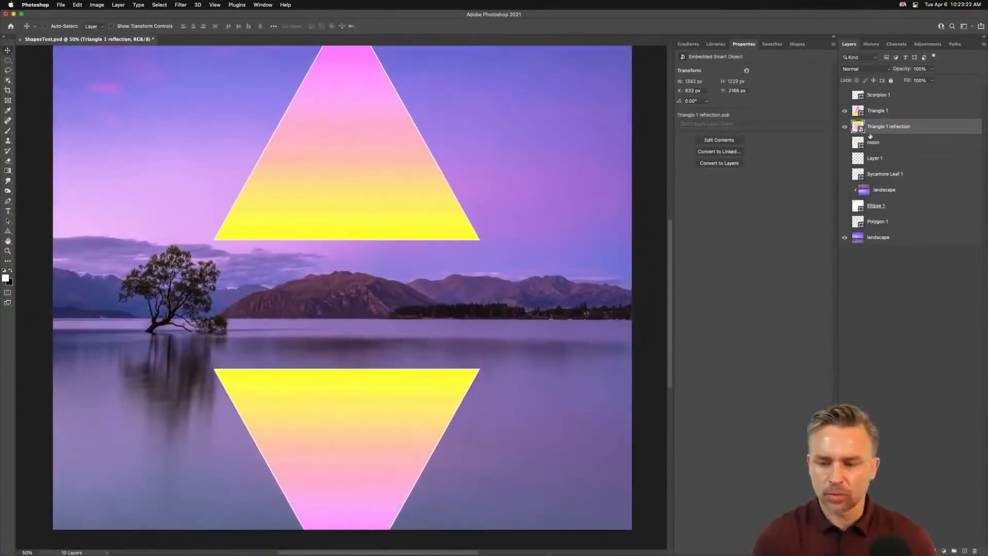
{"action": "left_click", "coordinate": [178, 4]}
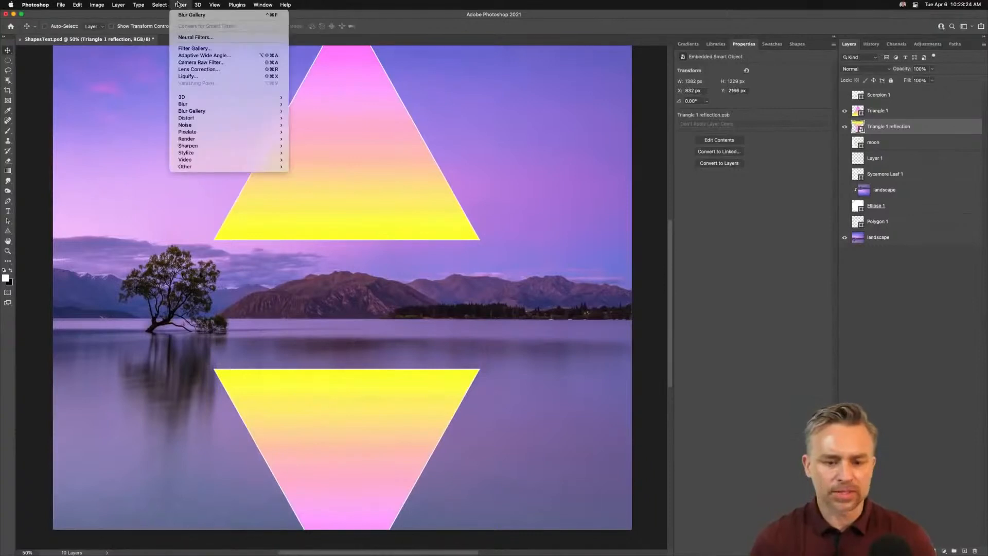
{"action": "mouse_move", "coordinate": [191, 112]}
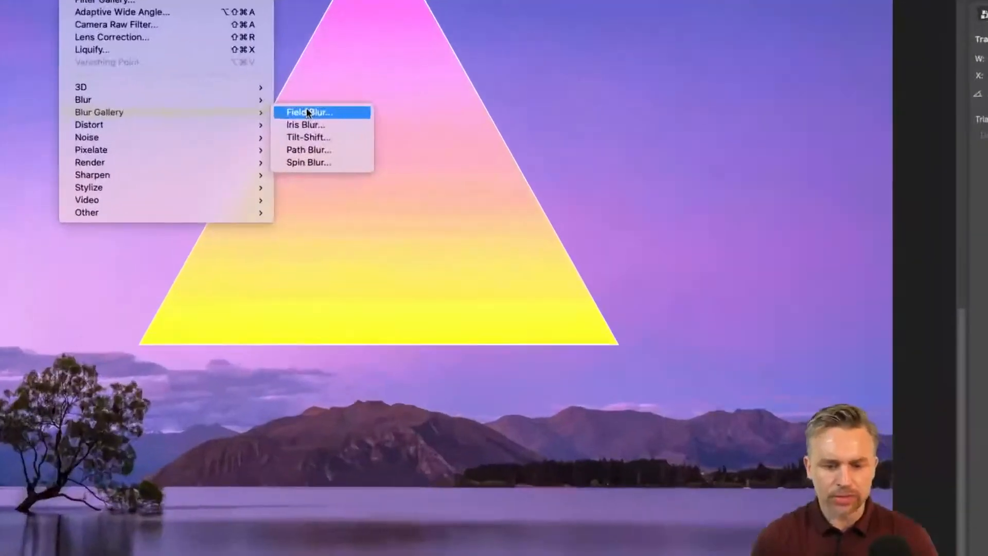
{"action": "left_click", "coordinate": [307, 111]}
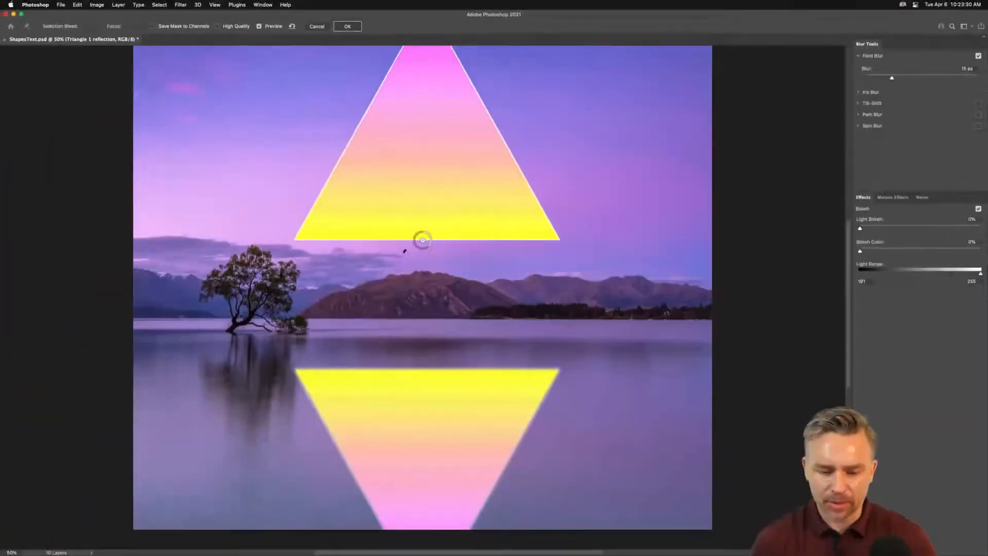
{"action": "left_click_drag", "start_coordinate": [428, 250], "coordinate": [419, 245]}
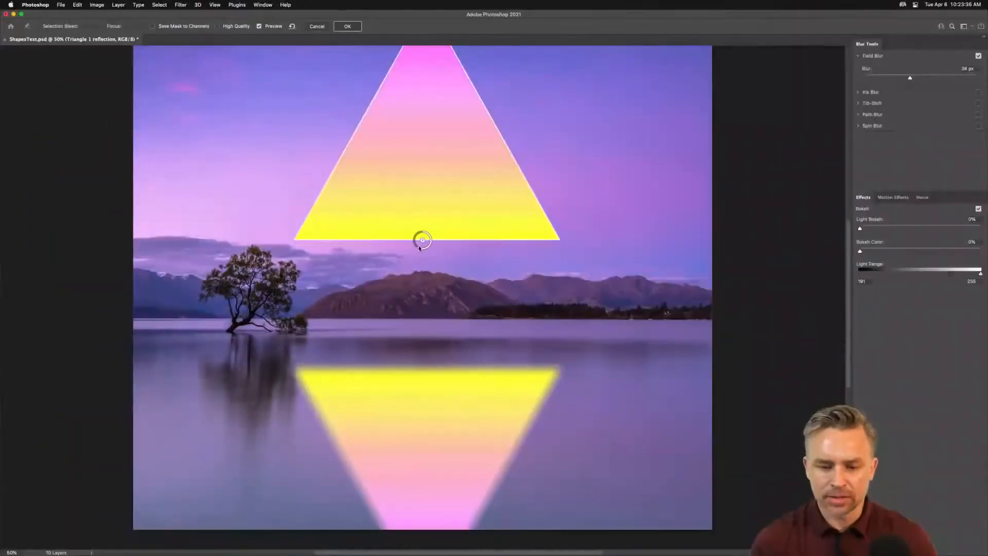
{"action": "left_click_drag", "start_coordinate": [419, 250], "coordinate": [431, 245]}
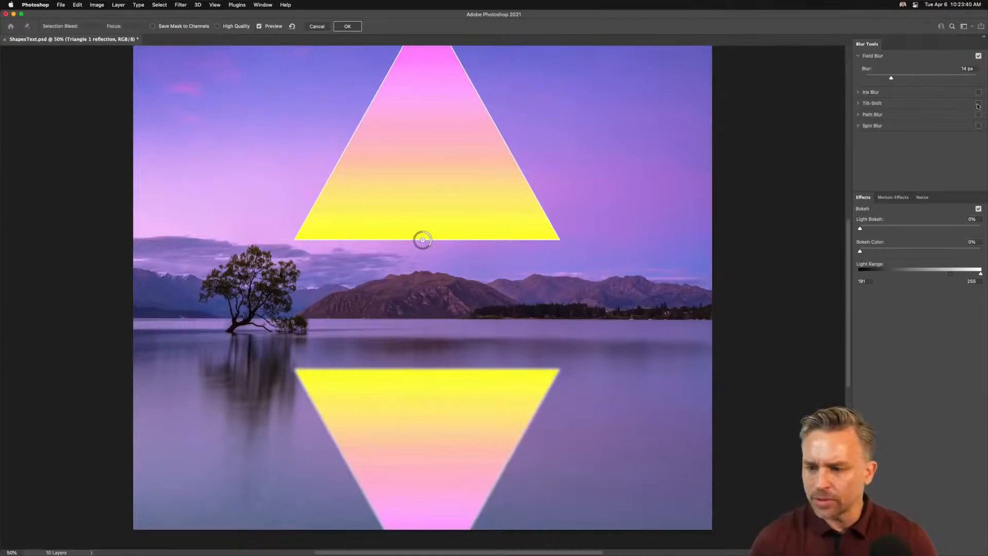
{"action": "left_click", "coordinate": [870, 104]}
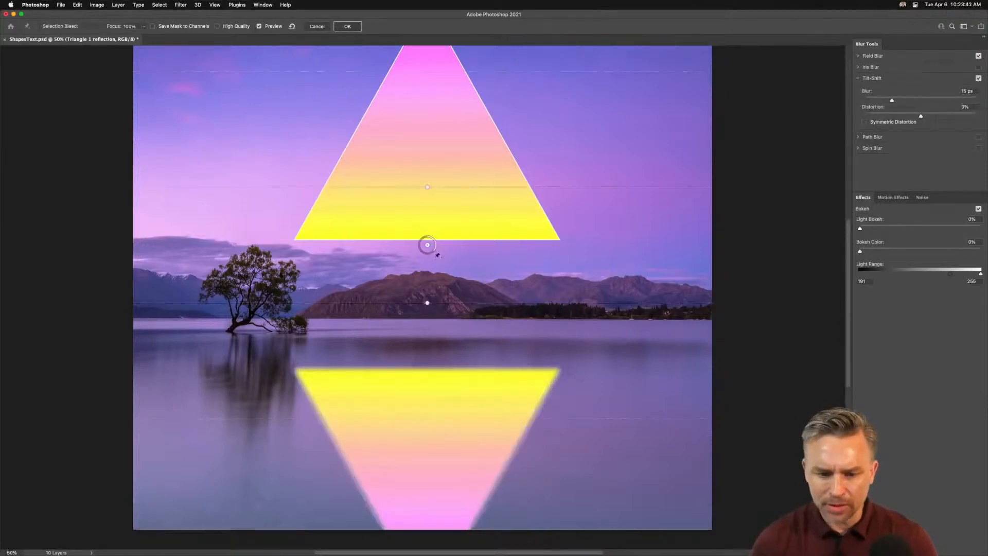
{"action": "left_click_drag", "start_coordinate": [427, 246], "coordinate": [427, 358]}
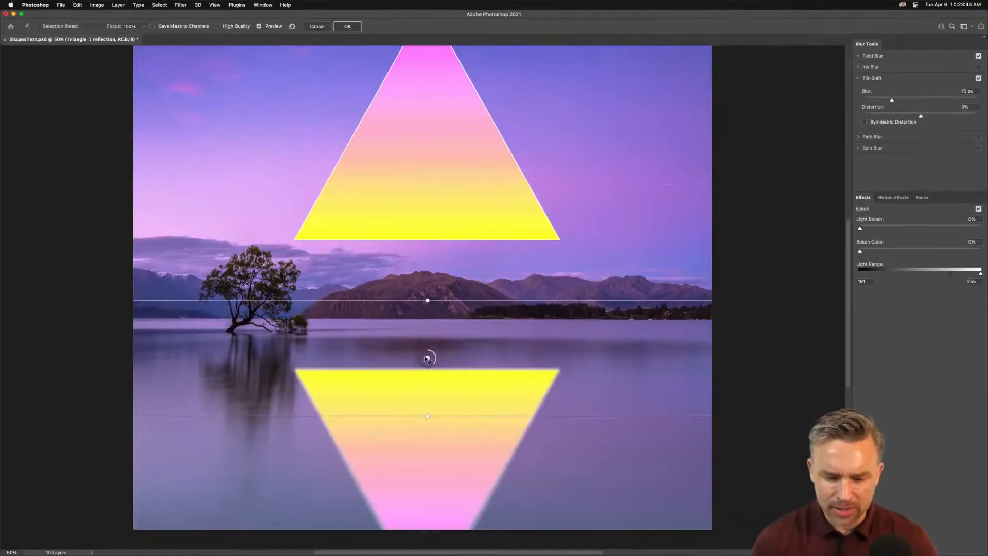
{"action": "left_click", "coordinate": [978, 56]}
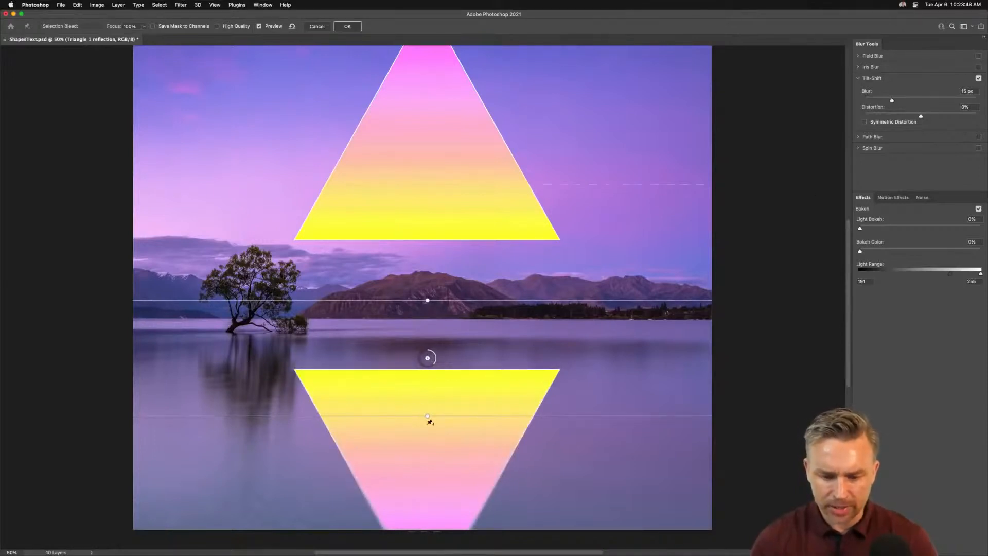
{"action": "left_click_drag", "start_coordinate": [428, 358], "coordinate": [424, 296]}
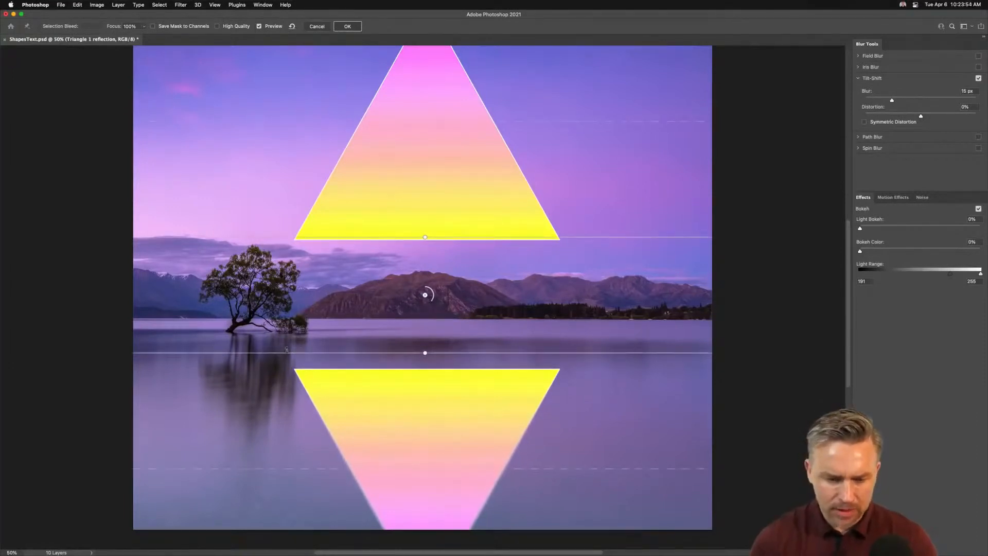
{"action": "left_click_drag", "start_coordinate": [284, 353], "coordinate": [286, 319]}
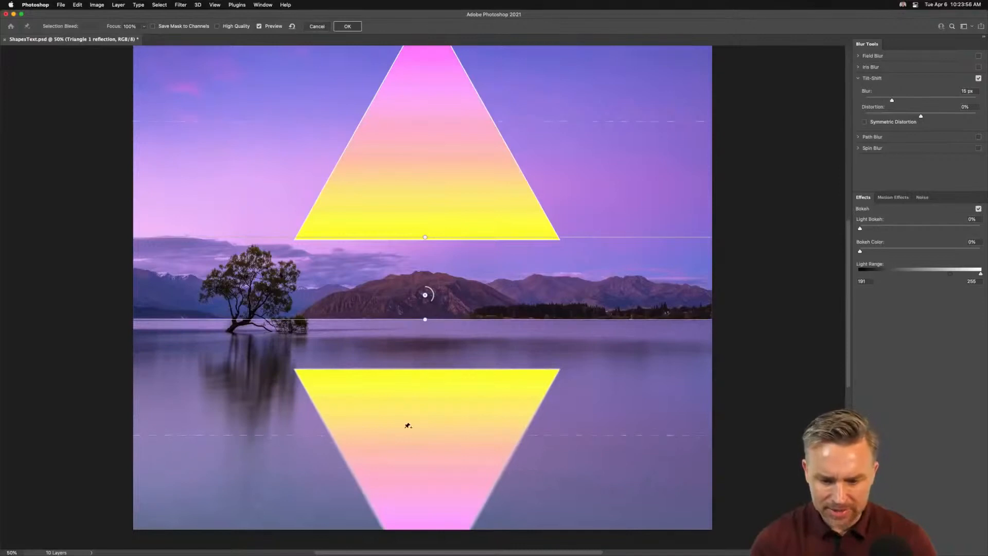
{"action": "left_click_drag", "start_coordinate": [432, 291], "coordinate": [415, 301]}
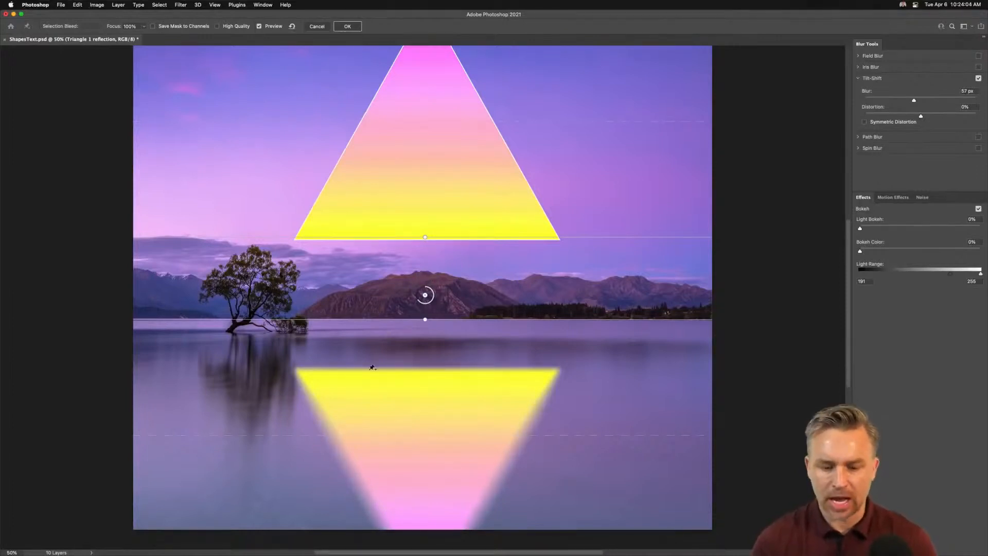
Step: Add a vertical Path Blur running down through the reflection, keep Tilt-Shift enabled, and apply the blur
{"action": "left_click", "coordinate": [859, 138]}
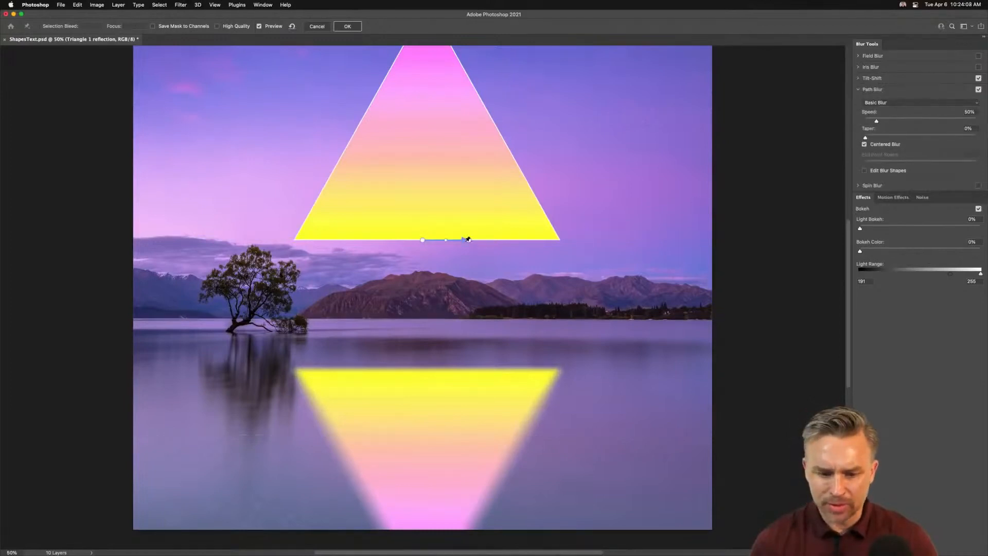
{"action": "left_click_drag", "start_coordinate": [469, 241], "coordinate": [424, 349]}
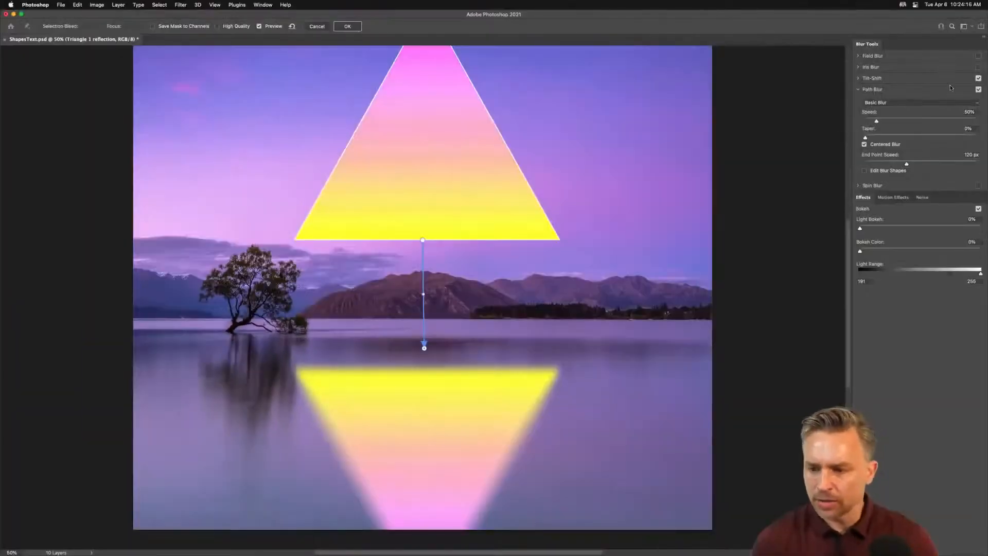
{"action": "left_click", "coordinate": [978, 79]}
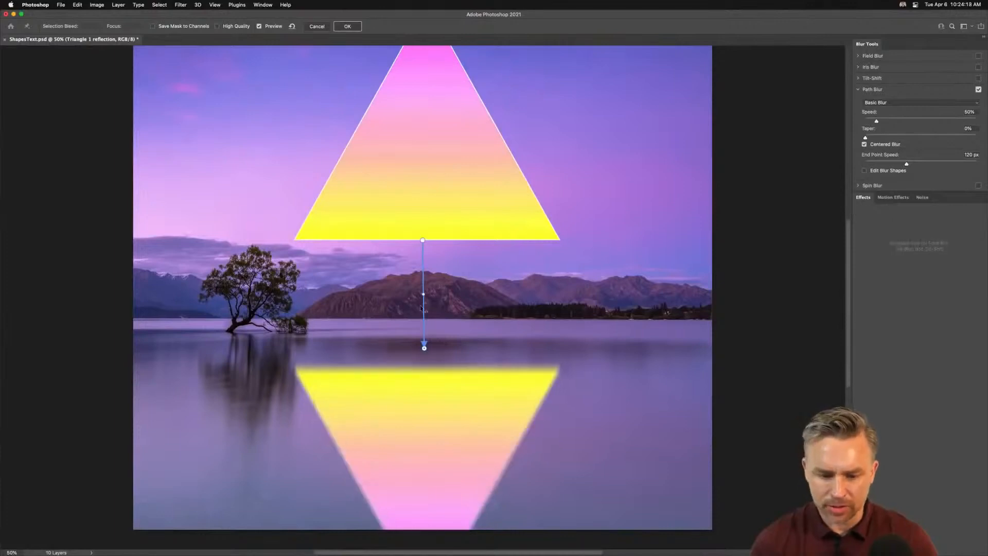
{"action": "left_click_drag", "start_coordinate": [423, 294], "coordinate": [499, 343]}
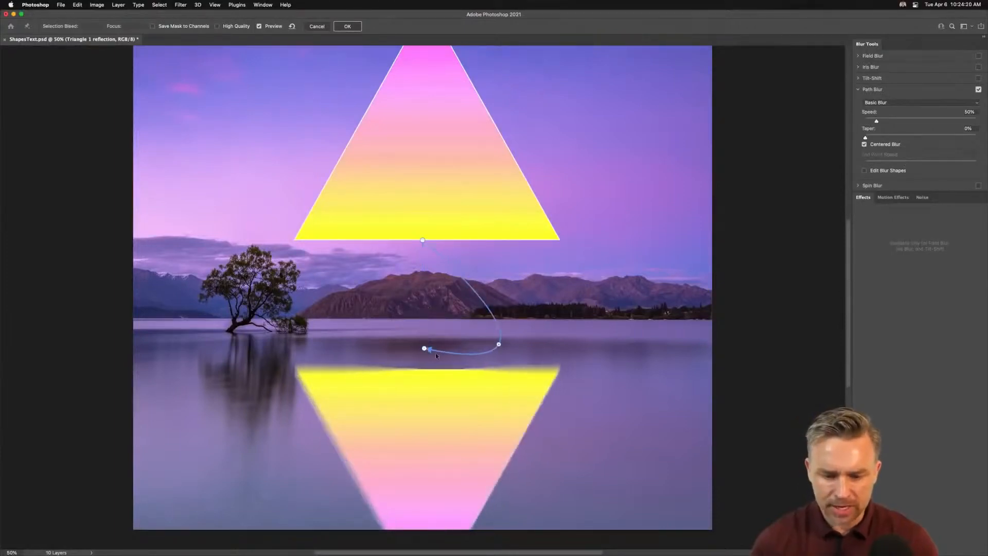
{"action": "left_click_drag", "start_coordinate": [425, 348], "coordinate": [529, 442]}
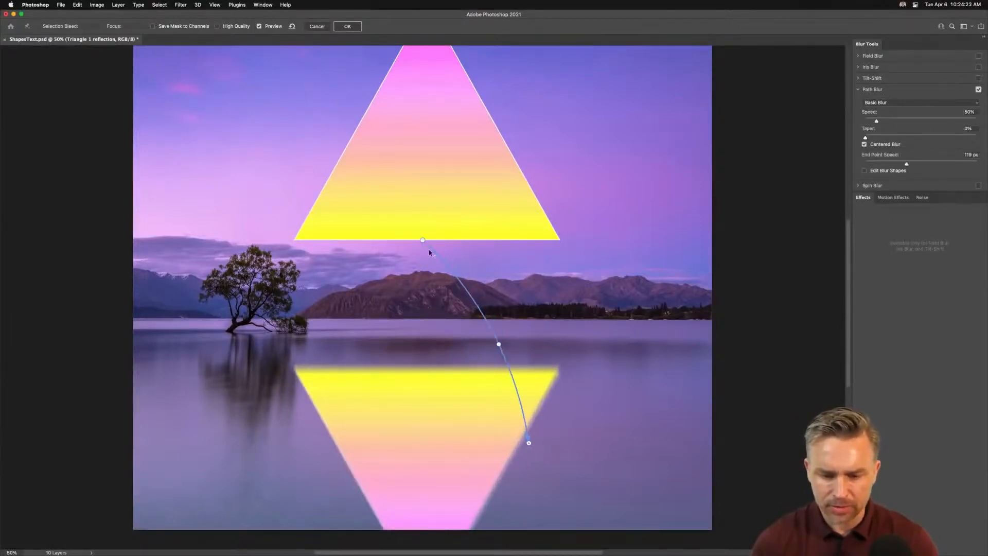
{"action": "left_click_drag", "start_coordinate": [422, 236], "coordinate": [499, 320]}
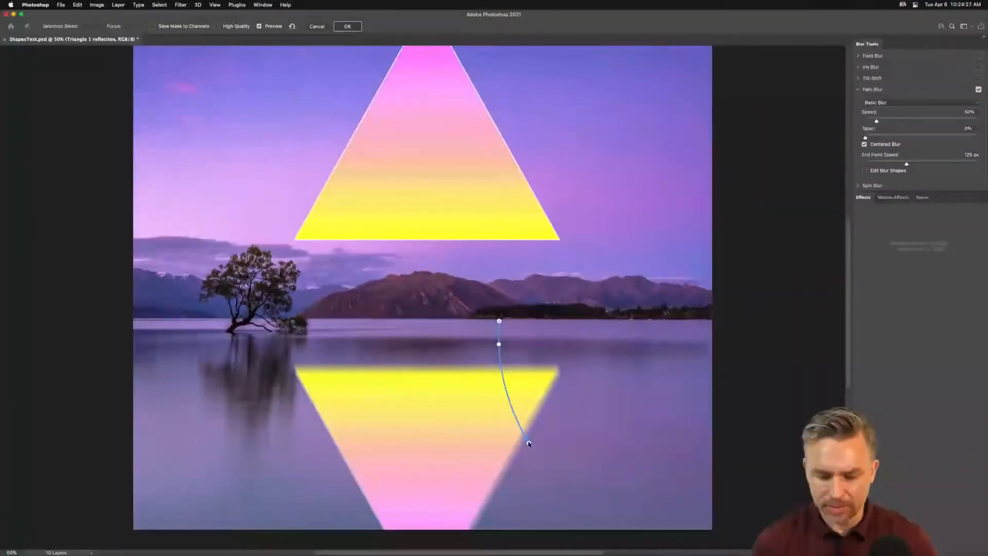
{"action": "left_click_drag", "start_coordinate": [529, 443], "coordinate": [497, 440]}
{"action": "left_click_drag", "start_coordinate": [499, 325], "coordinate": [498, 334]}
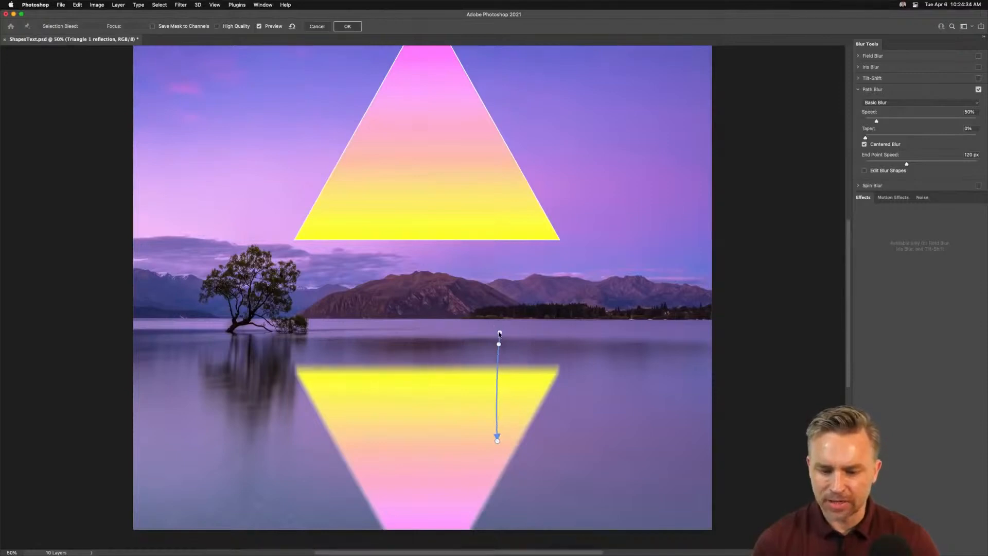
{"action": "left_click", "coordinate": [979, 79]}
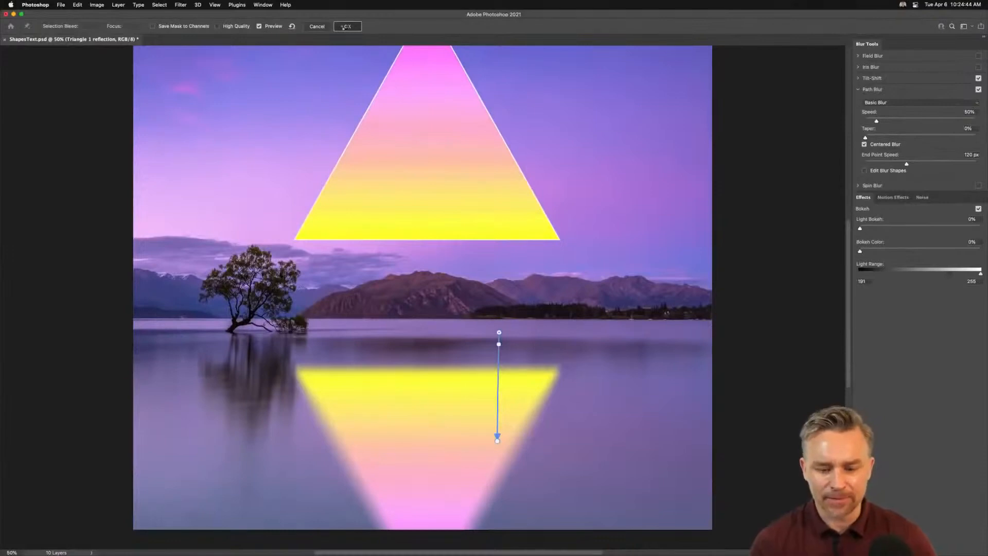
{"action": "left_click", "coordinate": [343, 26]}
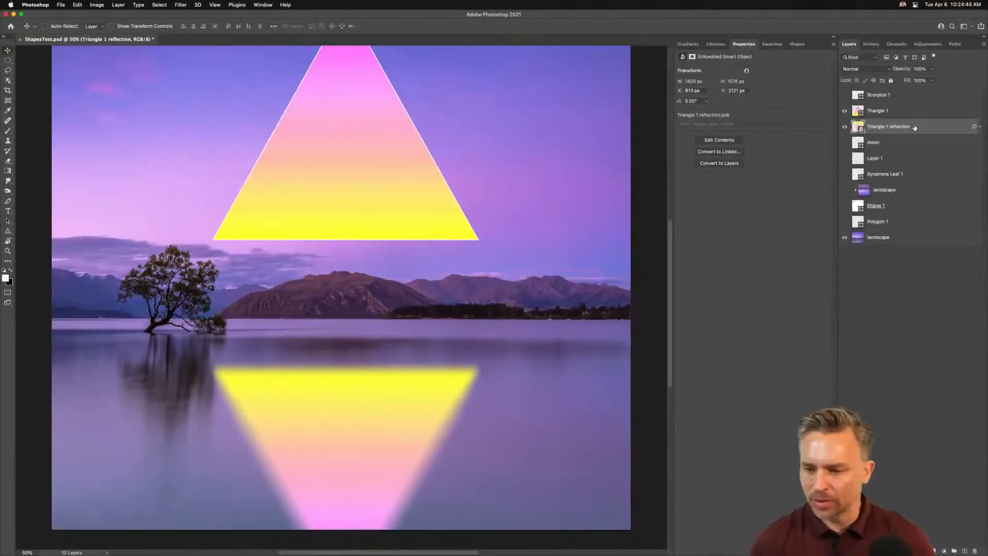
Step: Set the reflection layer's blending mode to Overlay
{"action": "left_click", "coordinate": [863, 69]}
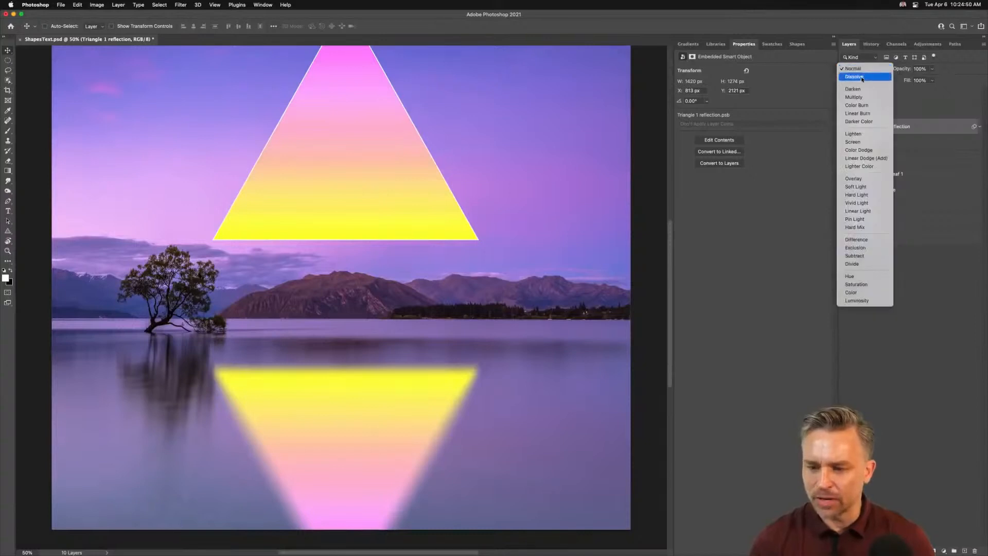
{"action": "left_click", "coordinate": [858, 181]}
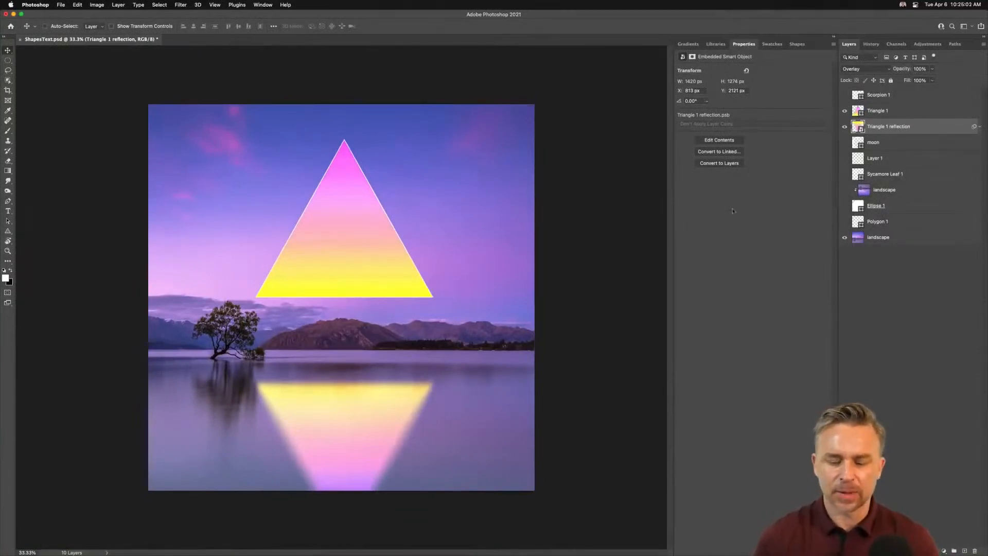
Step: Move the gradient triangle slightly lower and reposition its reflection in the lake below it
{"action": "left_click", "coordinate": [894, 114]}
{"action": "left_click_drag", "start_coordinate": [350, 246], "coordinate": [370, 279]}
{"action": "left_click", "coordinate": [910, 127]}
{"action": "left_click_drag", "start_coordinate": [267, 371], "coordinate": [271, 384]}
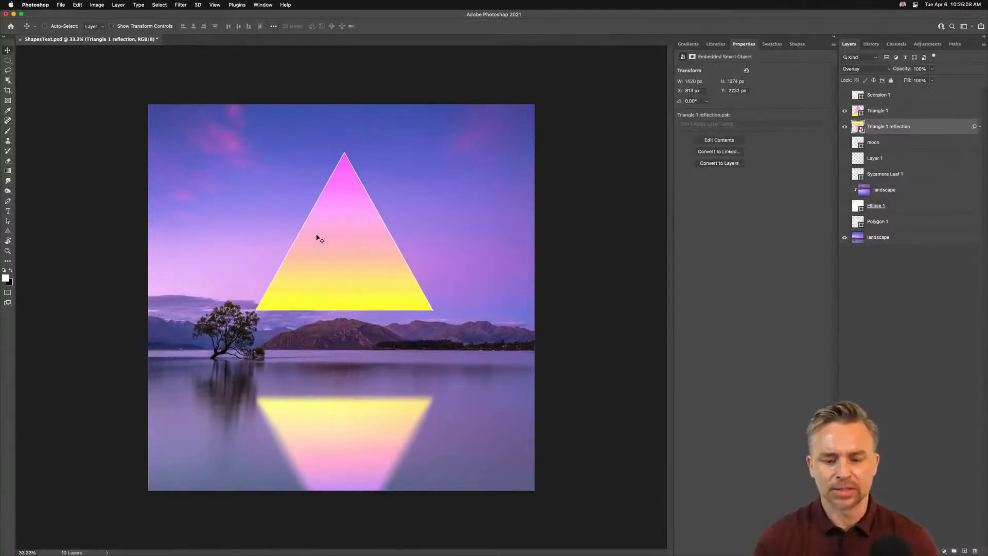
{"action": "left_click_drag", "start_coordinate": [323, 250], "coordinate": [316, 233]}
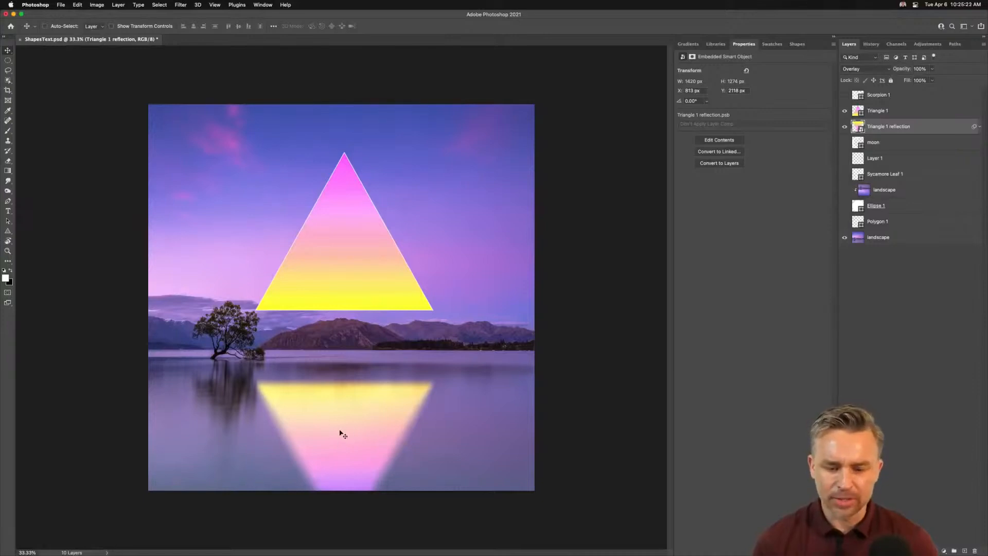
Step: Draw a circle outline about 1442 px wide around the triangle with the Ellipse tool
{"action": "left_click_drag", "start_coordinate": [8, 230], "coordinate": [30, 239]}
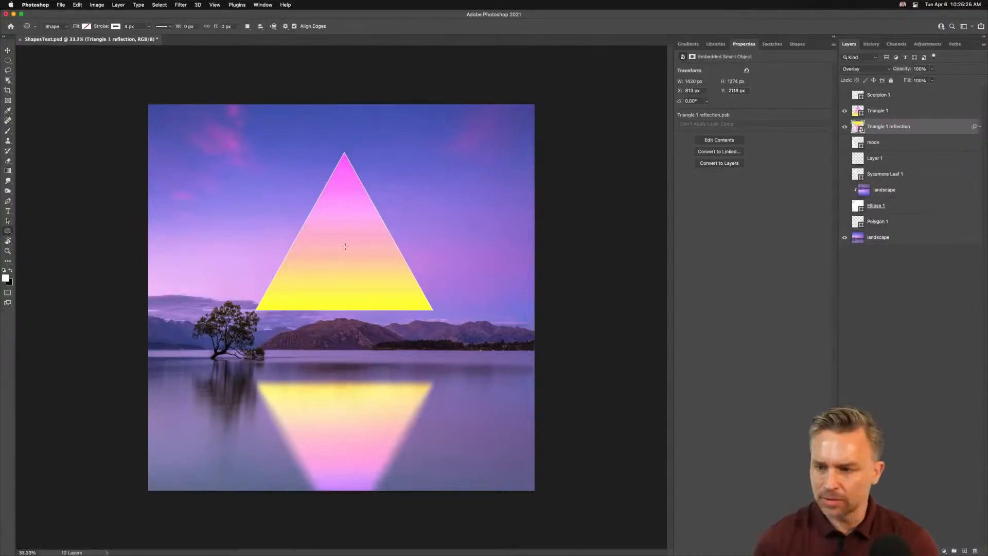
{"action": "left_click_drag", "start_coordinate": [342, 248], "coordinate": [459, 338]}
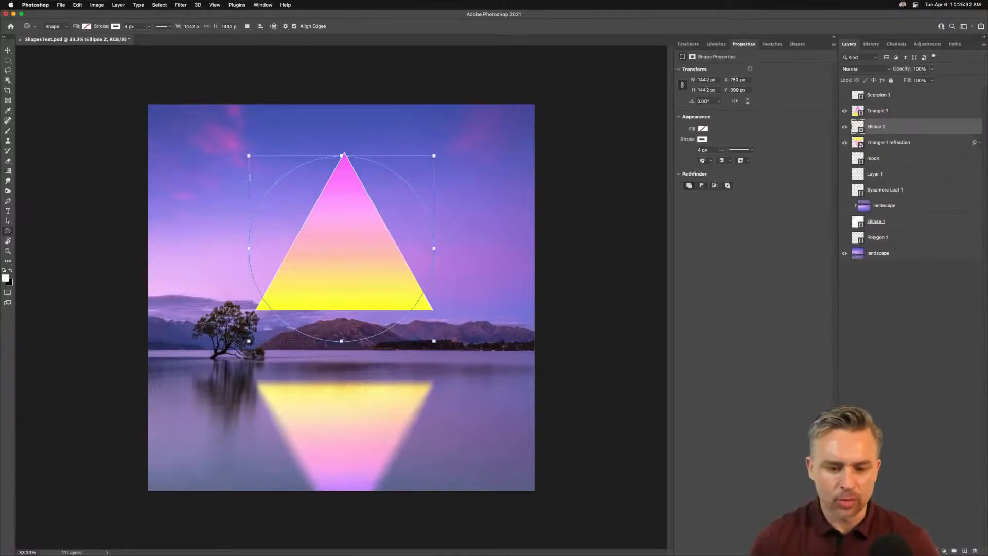
{"action": "left_click", "coordinate": [8, 50]}
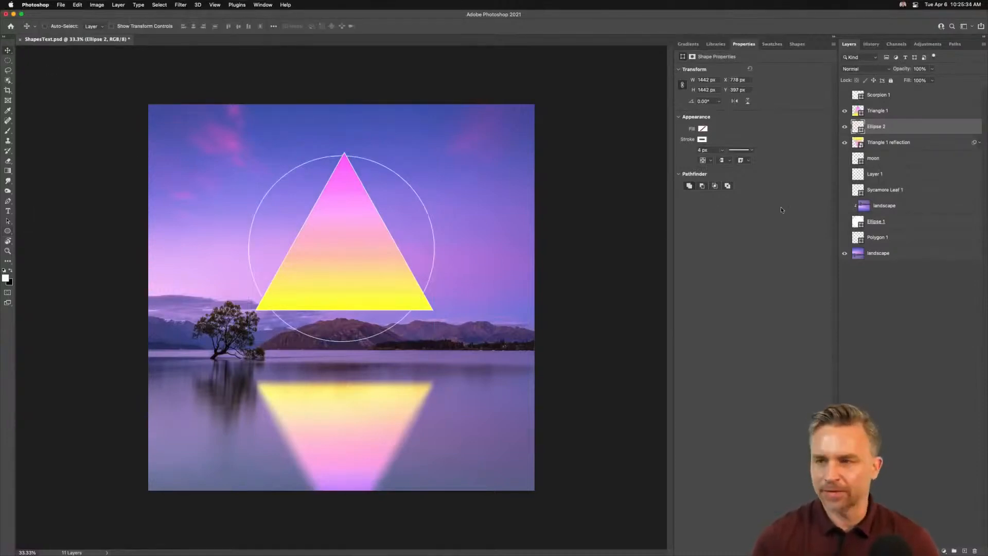
Step: Open the reflection smart object for editing and copy the circle layer into it
{"action": "double_click", "coordinate": [857, 143]}
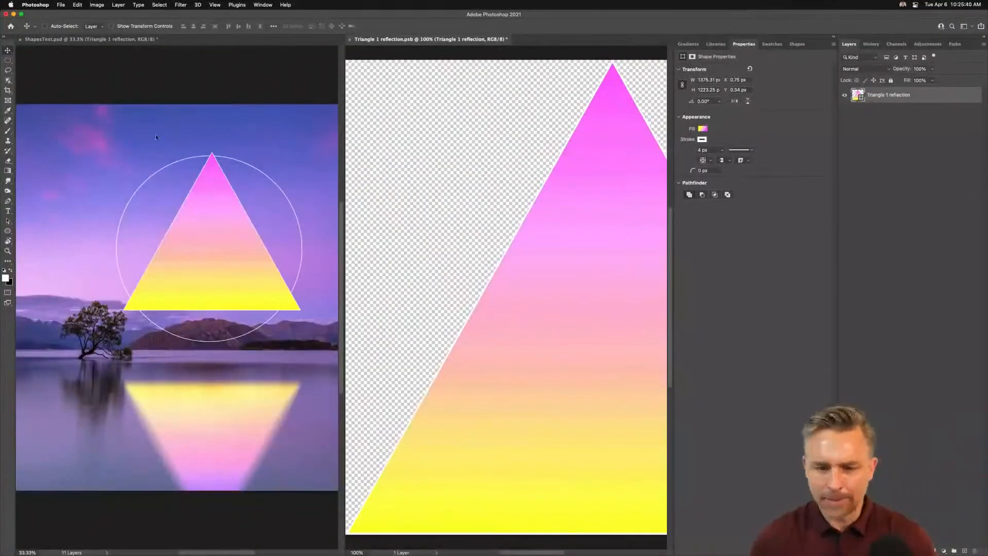
{"action": "left_click", "coordinate": [156, 137]}
{"action": "left_click_drag", "start_coordinate": [888, 128], "coordinate": [541, 208]}
{"action": "key", "text": "super+minus"}
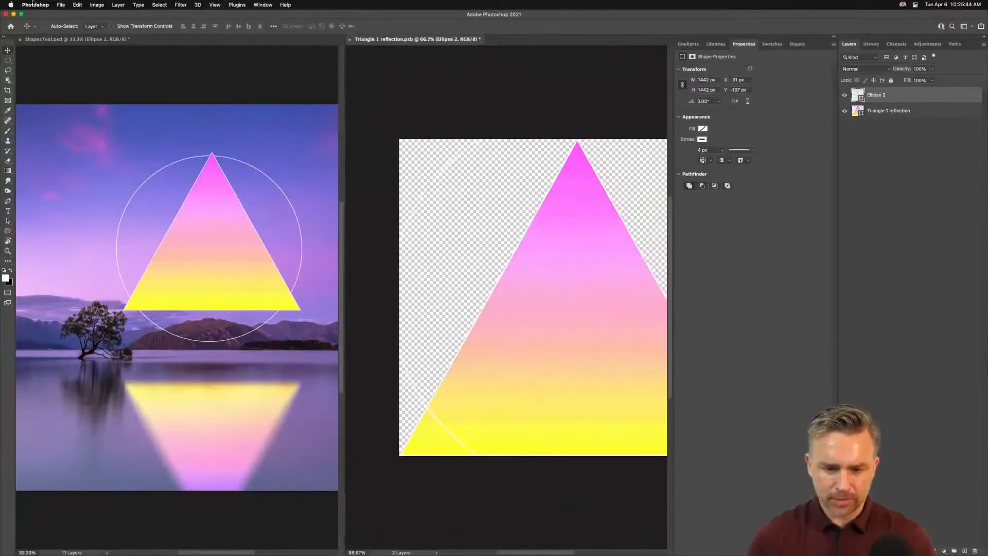
Step: Reveal the whole canvas in the smart object, align the circle over the triangle, then save and close it
{"action": "left_click", "coordinate": [96, 4]}
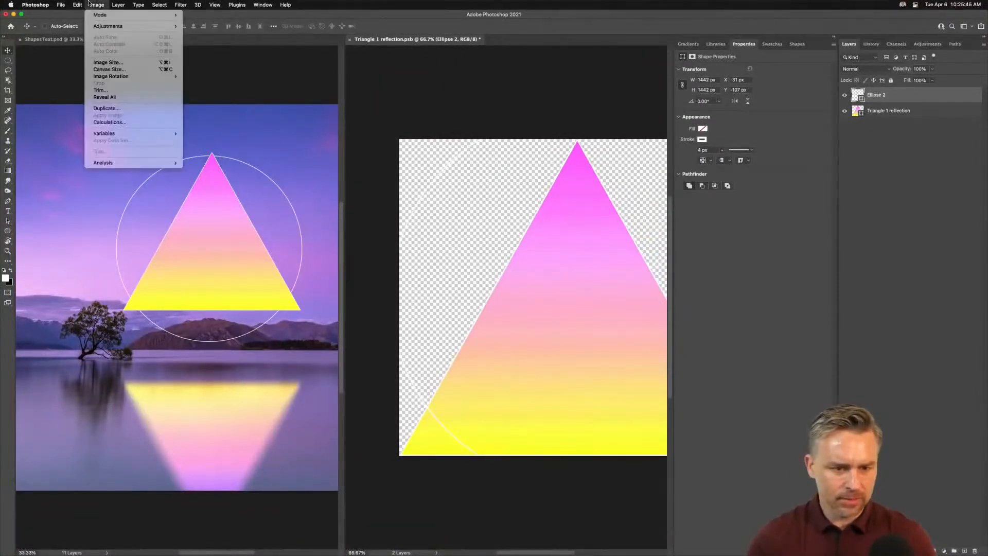
{"action": "left_click", "coordinate": [109, 97]}
{"action": "left_click_drag", "start_coordinate": [540, 223], "coordinate": [533, 265]}
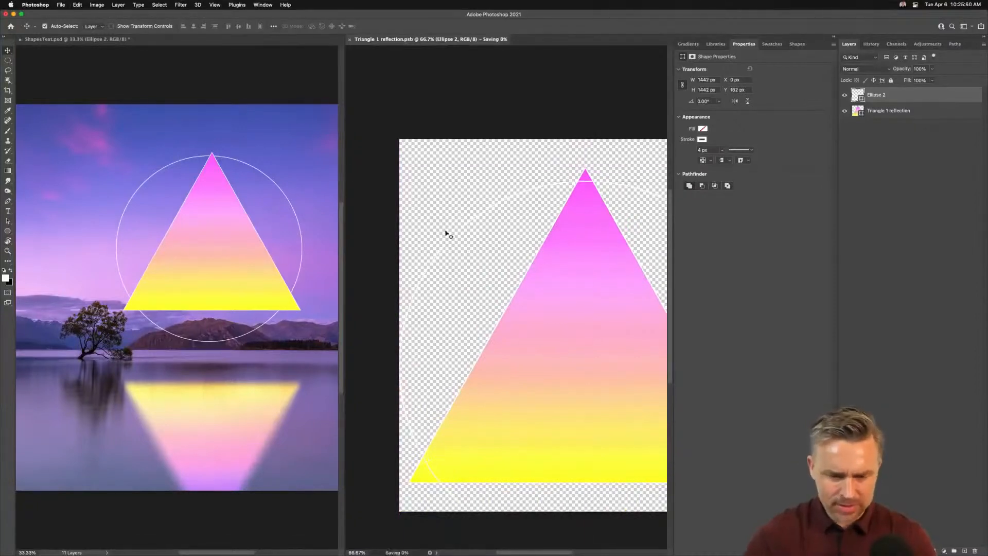
{"action": "key", "text": "super+s"}
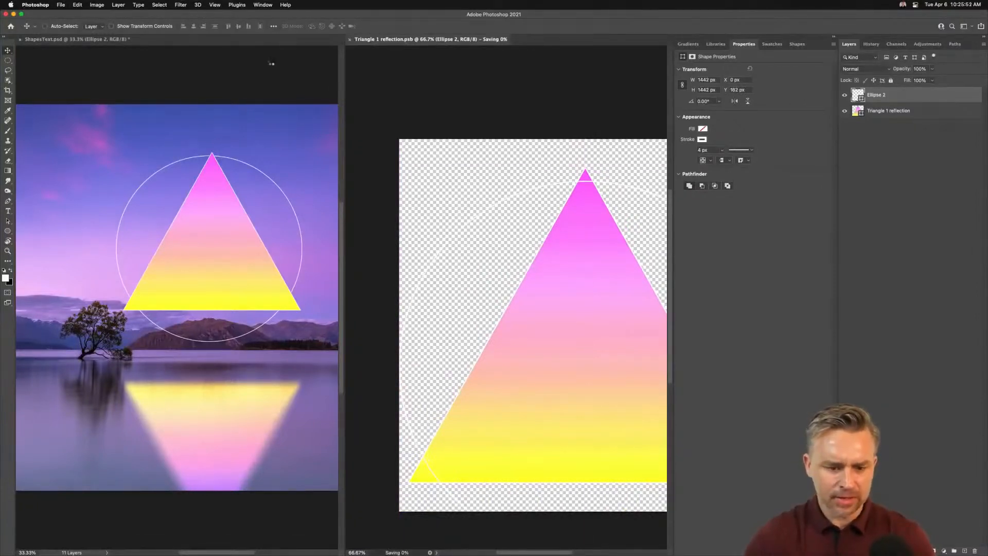
{"action": "left_click", "coordinate": [350, 39]}
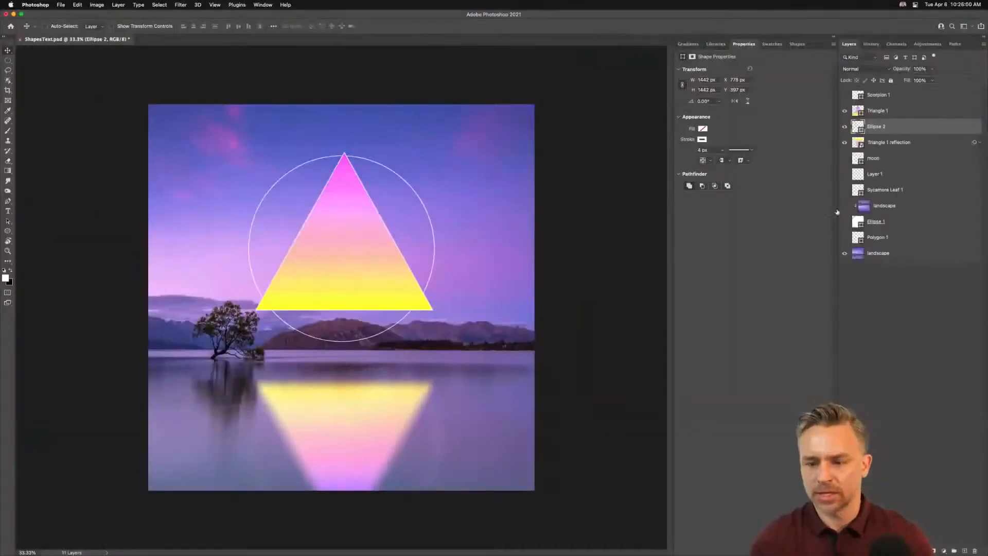
Step: Select the triangle together with the circle and move both up slightly
{"action": "left_click", "coordinate": [886, 114], "text": "shift"}
{"action": "left_click_drag", "start_coordinate": [280, 278], "coordinate": [280, 265]}
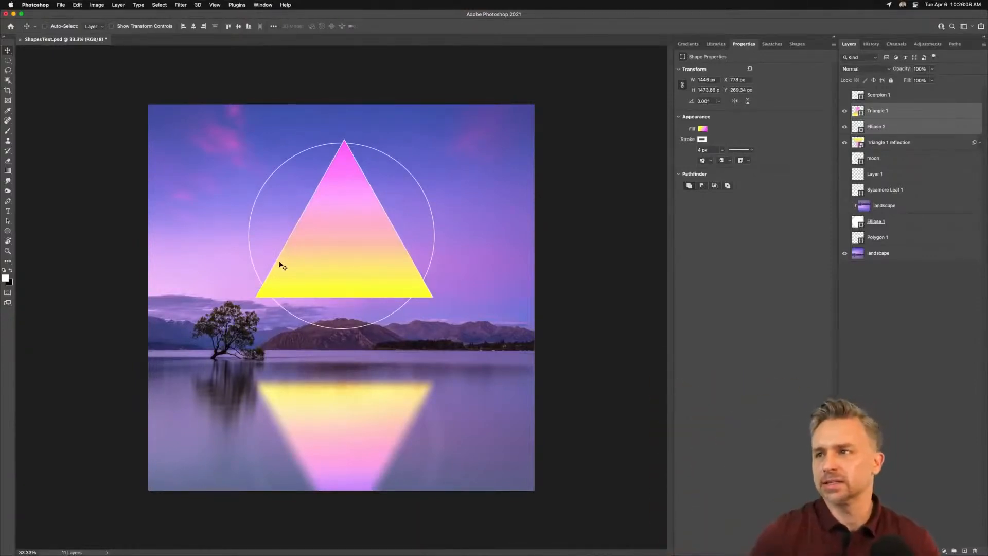
{"action": "left_click", "coordinate": [78, 5]}
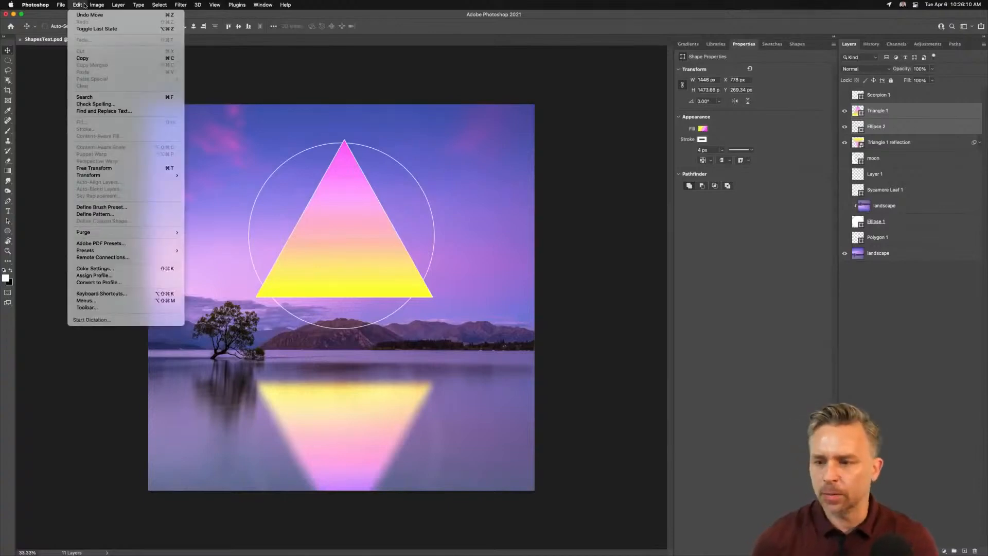
{"action": "left_click", "coordinate": [85, 5]}
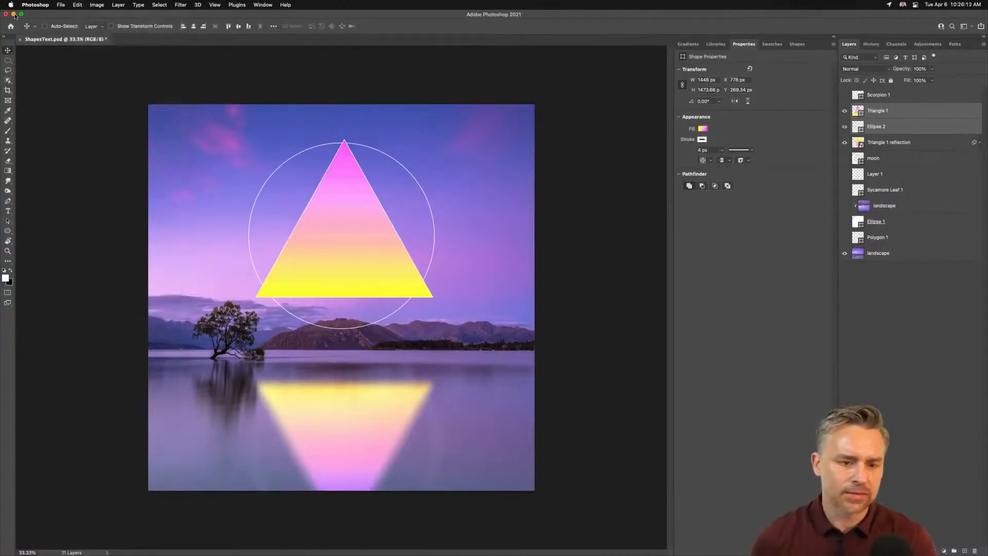